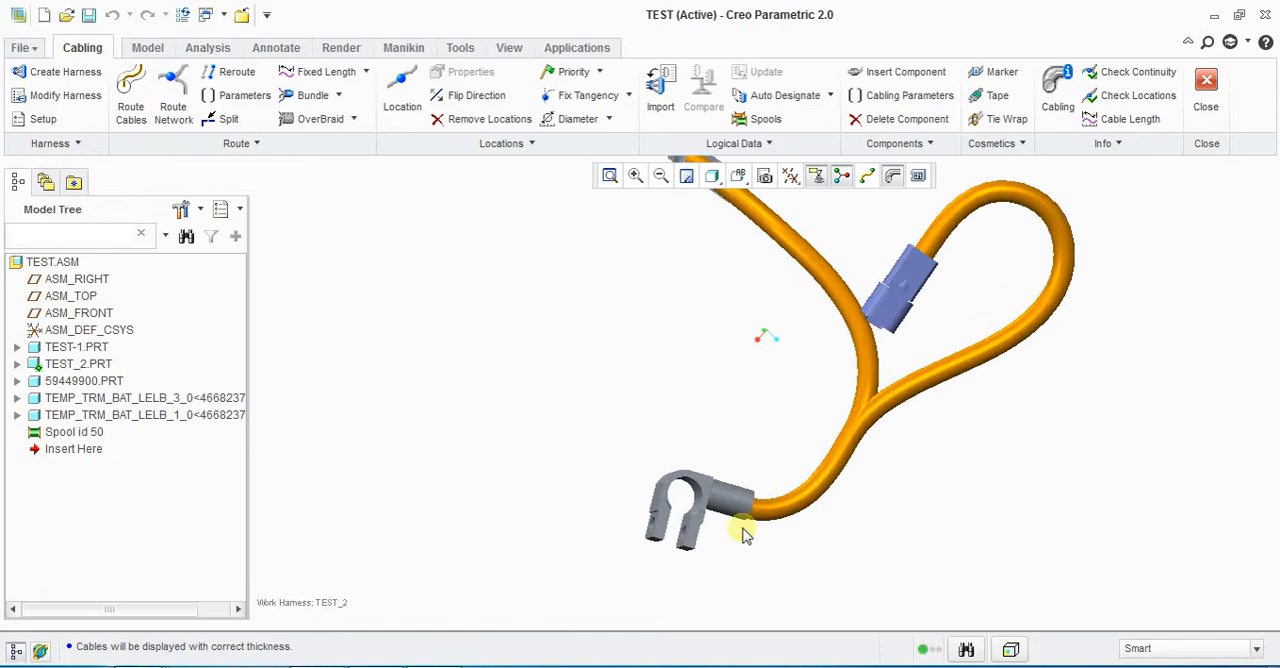
Step: Examine the routed harness from several angles, checking the cable branches and the blue connector
{"action": "scroll", "coordinate": [712, 508], "scroll_direction": "up", "scroll_amount": 2}
{"action": "middle_click_drag", "start_coordinate": [680, 380], "coordinate": [741, 364]}
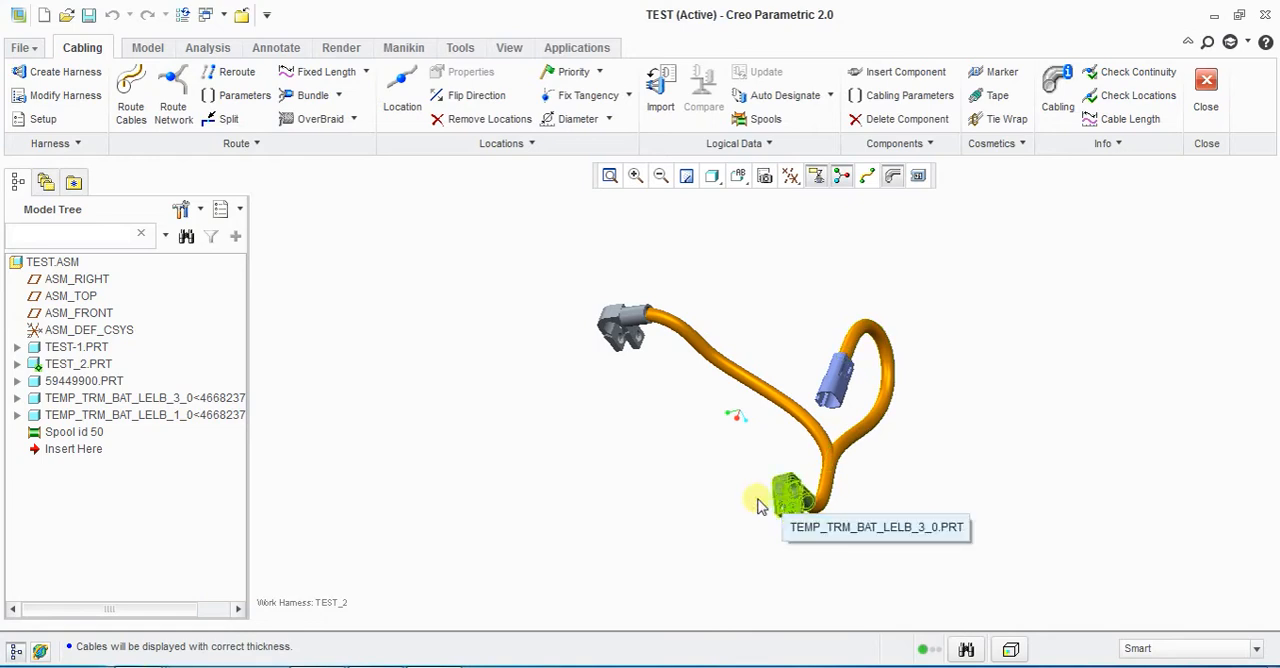
{"action": "left_click", "coordinate": [829, 393]}
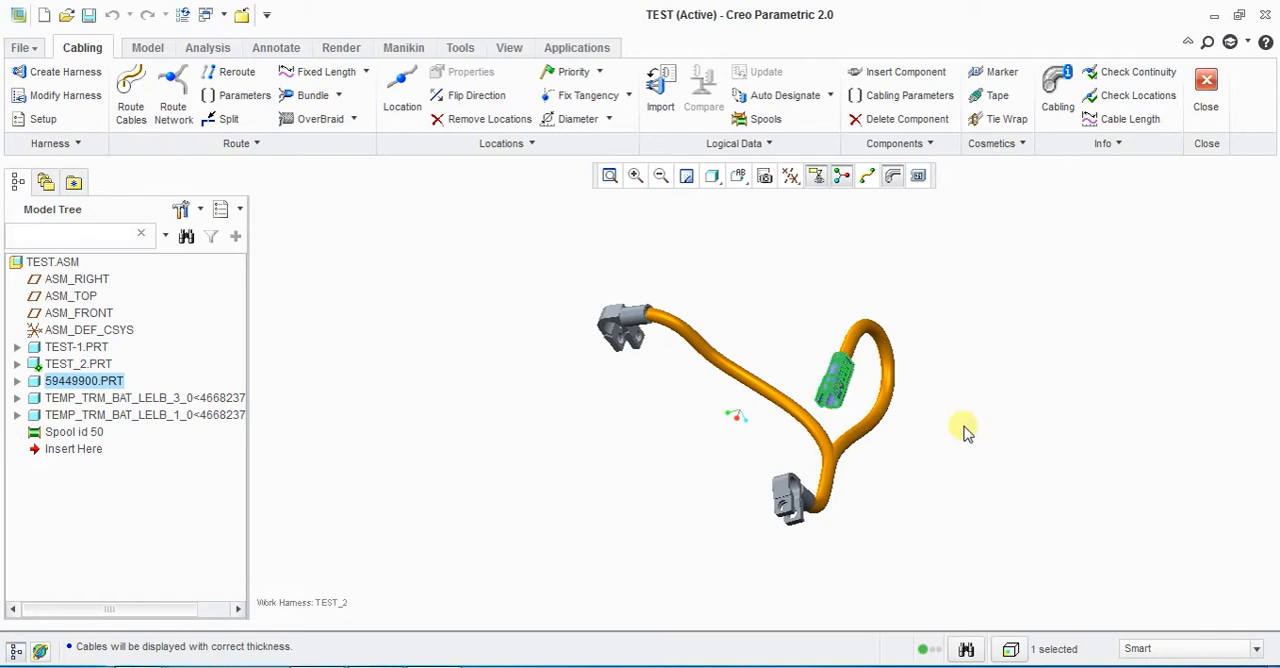
{"action": "middle_click_drag", "start_coordinate": [965, 432], "coordinate": [923, 443]}
{"action": "left_click", "coordinate": [873, 405]}
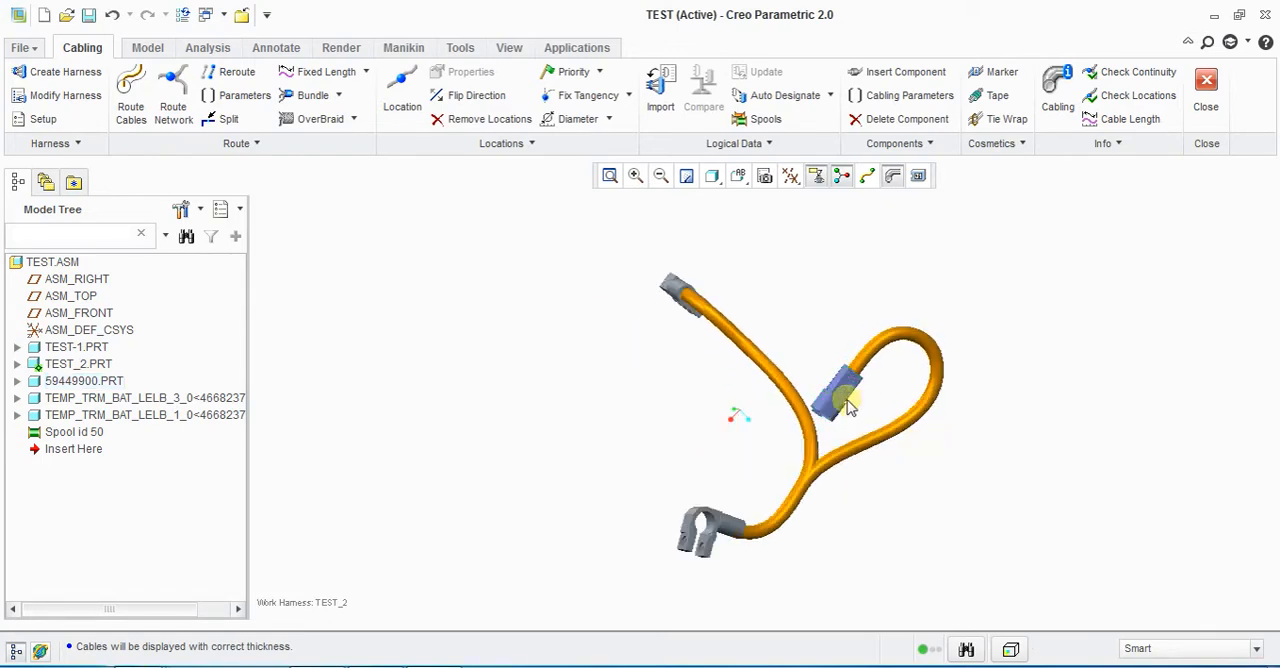
{"action": "left_click", "coordinate": [842, 402]}
{"action": "left_click", "coordinate": [882, 408]}
{"action": "left_click", "coordinate": [843, 412]}
{"action": "left_click", "coordinate": [838, 430]}
{"action": "left_click", "coordinate": [826, 420]}
{"action": "left_click", "coordinate": [680, 338]}
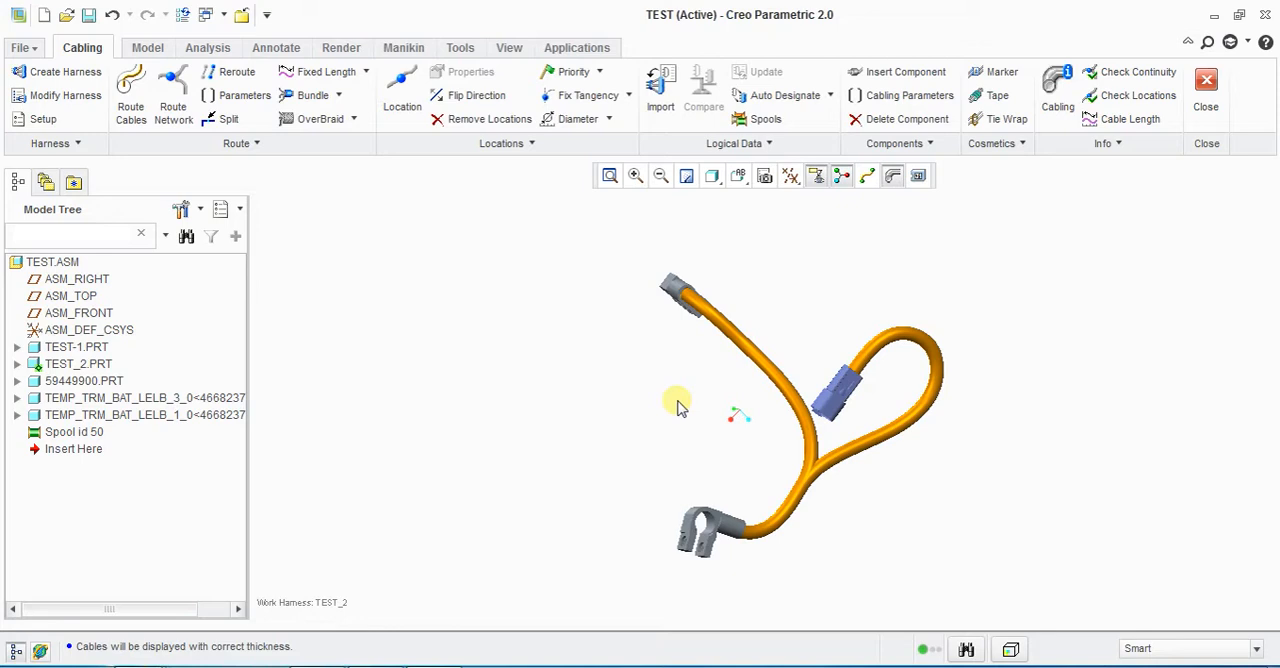
Step: Expand the TEST_2.PRT harness and highlight its NETWORK feature to review the cabling features it contains
{"action": "left_click", "coordinate": [17, 364]}
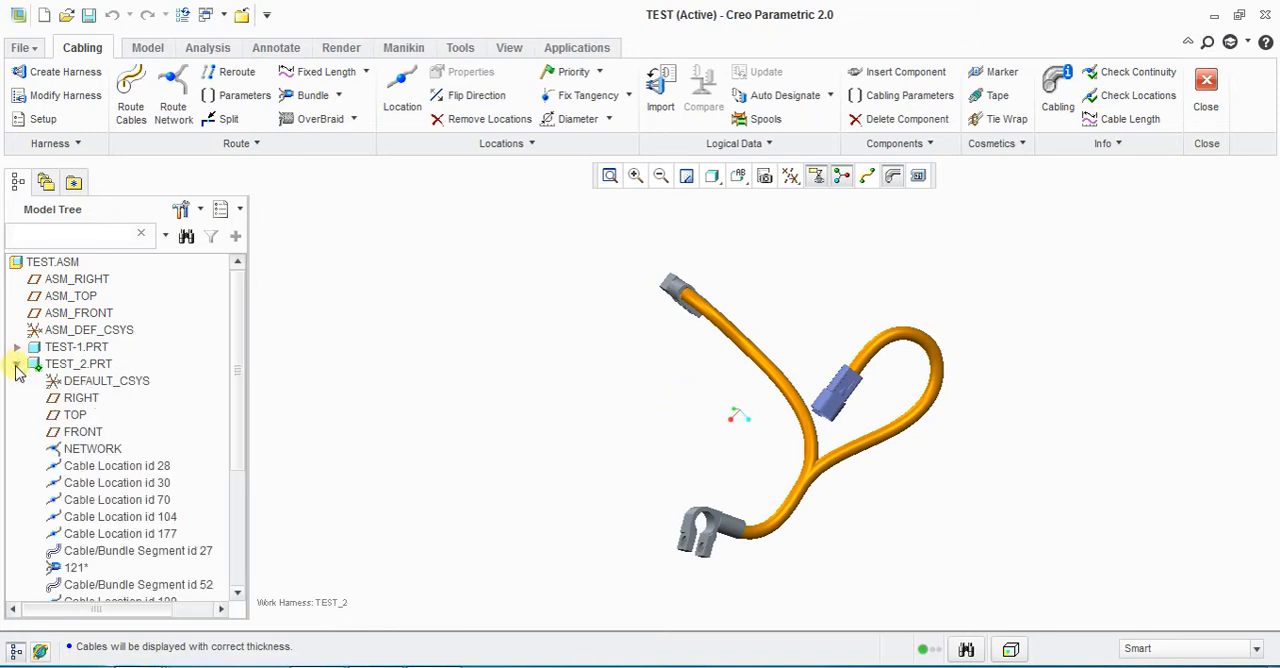
{"action": "left_click", "coordinate": [93, 449]}
{"action": "scroll", "coordinate": [110, 525], "scroll_direction": "down", "scroll_amount": 4}
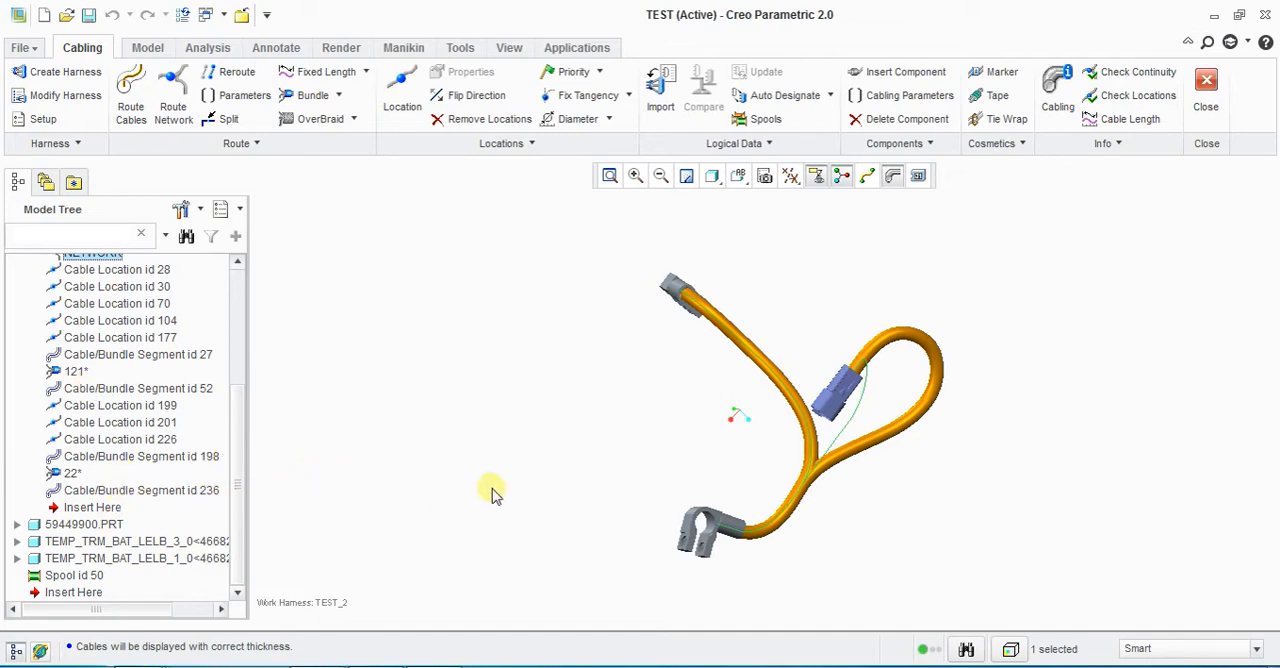
{"action": "scroll", "coordinate": [516, 483], "scroll_direction": "down", "scroll_amount": 3}
{"action": "scroll", "coordinate": [563, 480], "scroll_direction": "up", "scroll_amount": 3}
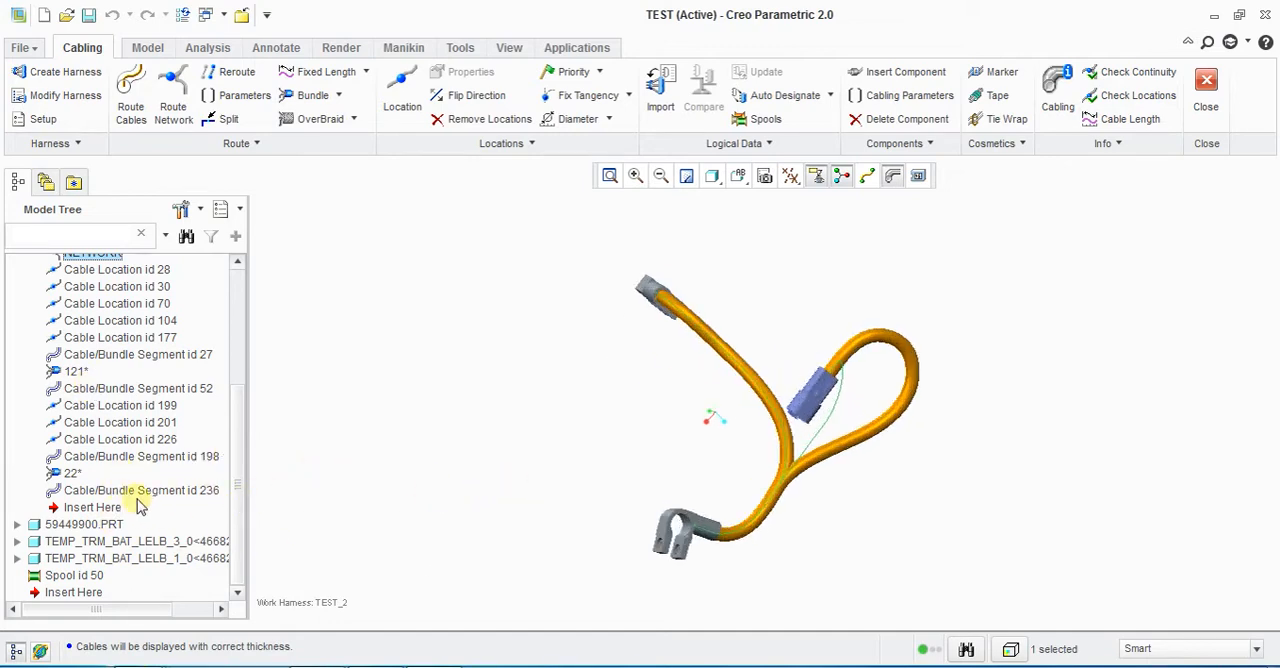
Step: Select bundles 22* and 121* together with Cable/Bundle Segments 236, 198, 52 and 27 in TEST_2.PRT
{"action": "left_click", "coordinate": [121, 491]}
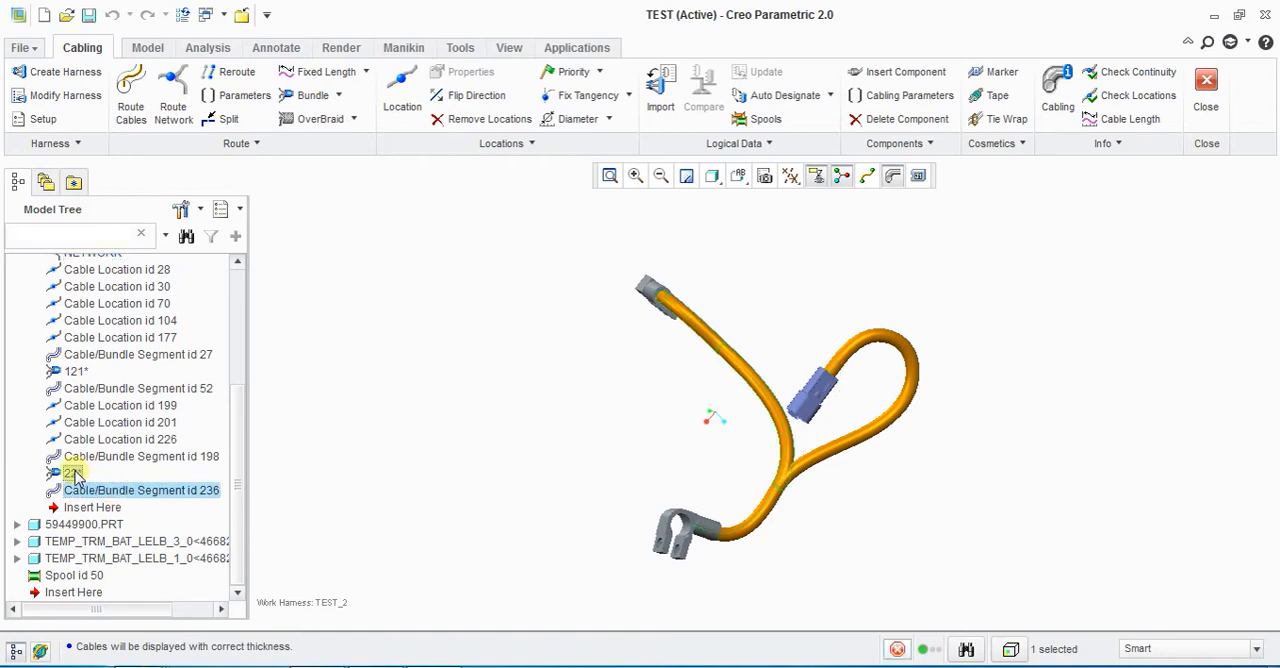
{"action": "left_click", "coordinate": [93, 458], "text": "shift"}
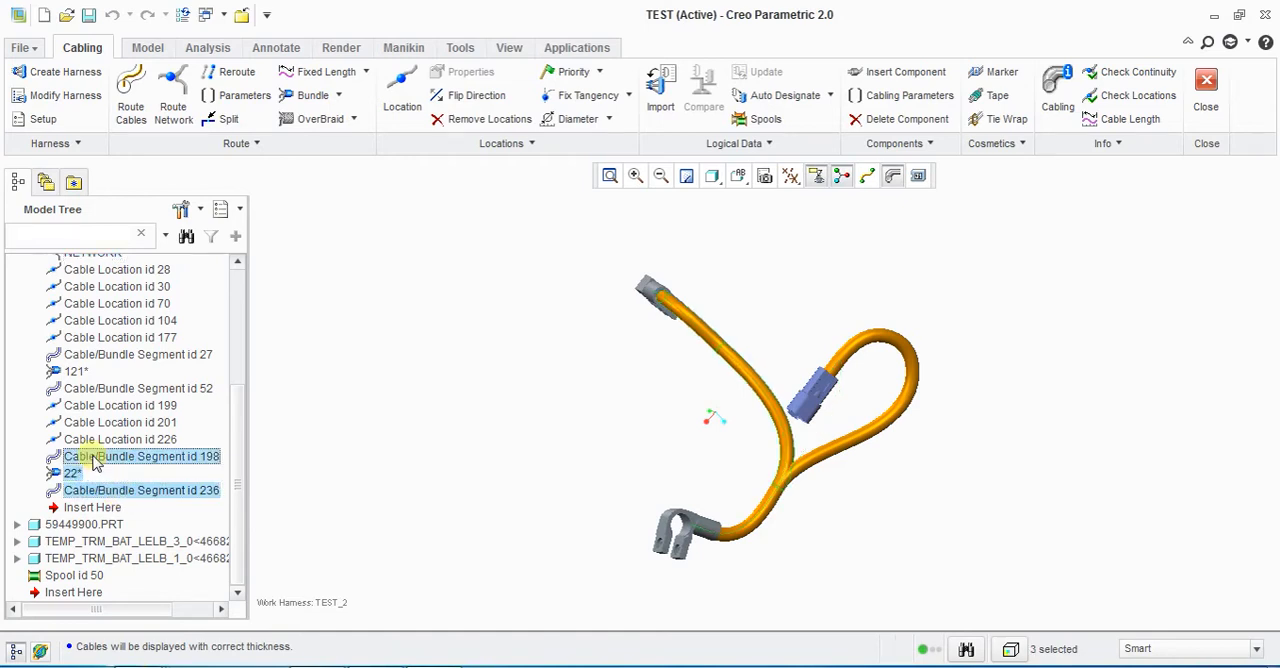
{"action": "left_click", "coordinate": [85, 371], "text": "ctrl"}
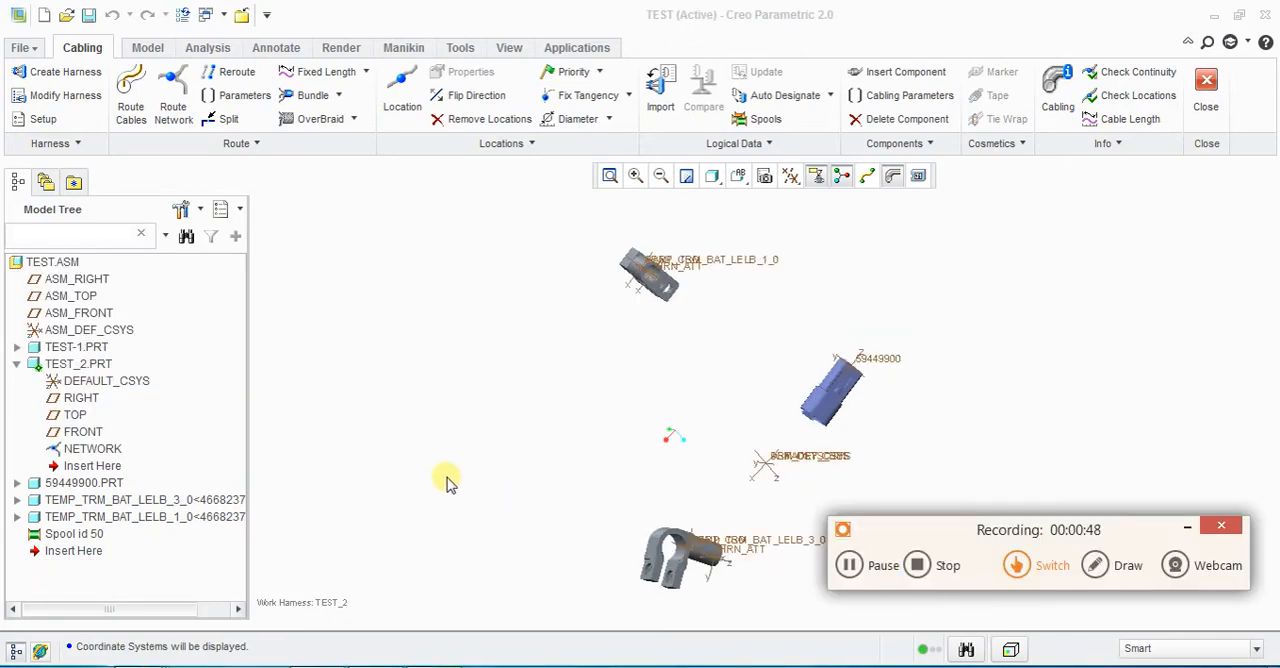
{"action": "left_click_drag", "start_coordinate": [1003, 535], "coordinate": [872, 666]}
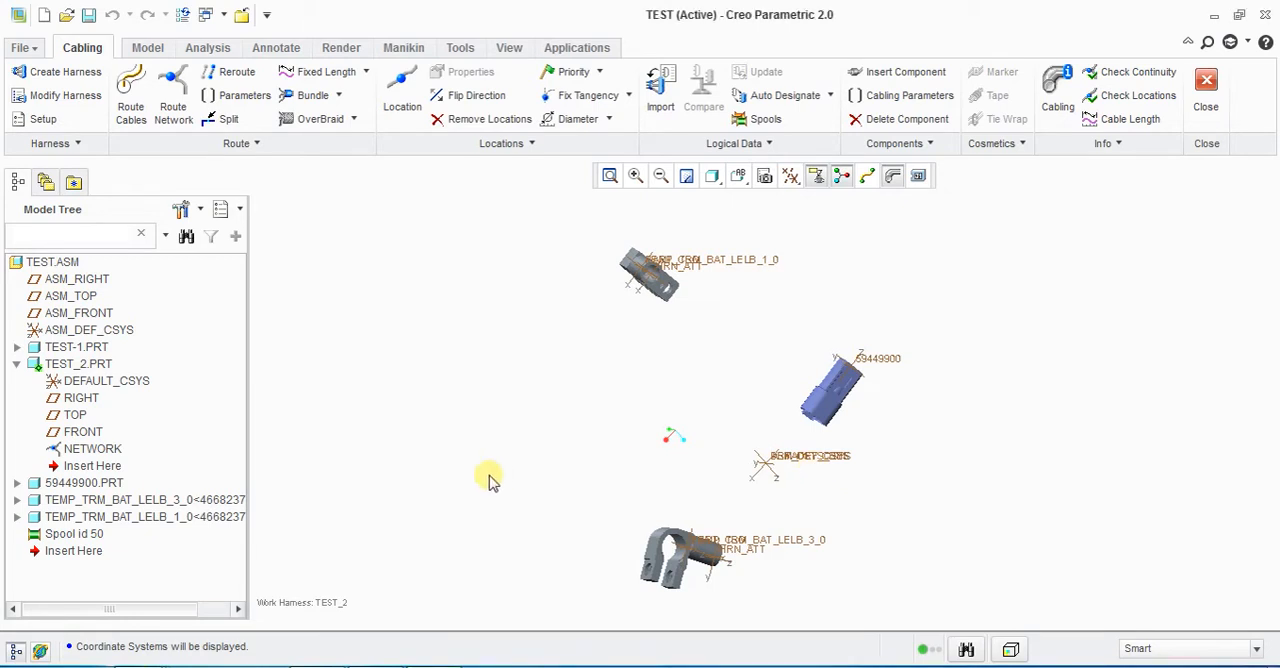
{"action": "scroll", "coordinate": [511, 447], "scroll_direction": "up", "scroll_amount": 2}
{"action": "scroll", "coordinate": [586, 527], "scroll_direction": "down", "scroll_amount": 2}
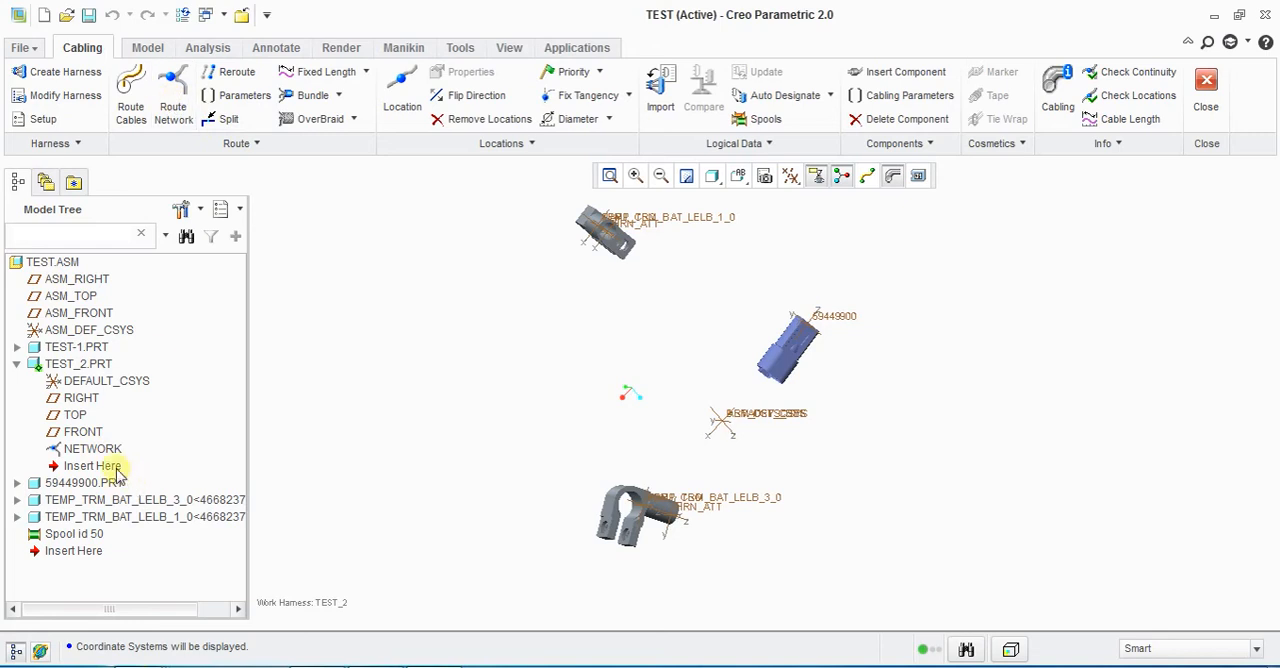
Step: Delete the old NETWORK feature from TEST_2.PRT
{"action": "left_click", "coordinate": [103, 451]}
{"action": "right_click", "coordinate": [112, 455]}
{"action": "left_click", "coordinate": [139, 490]}
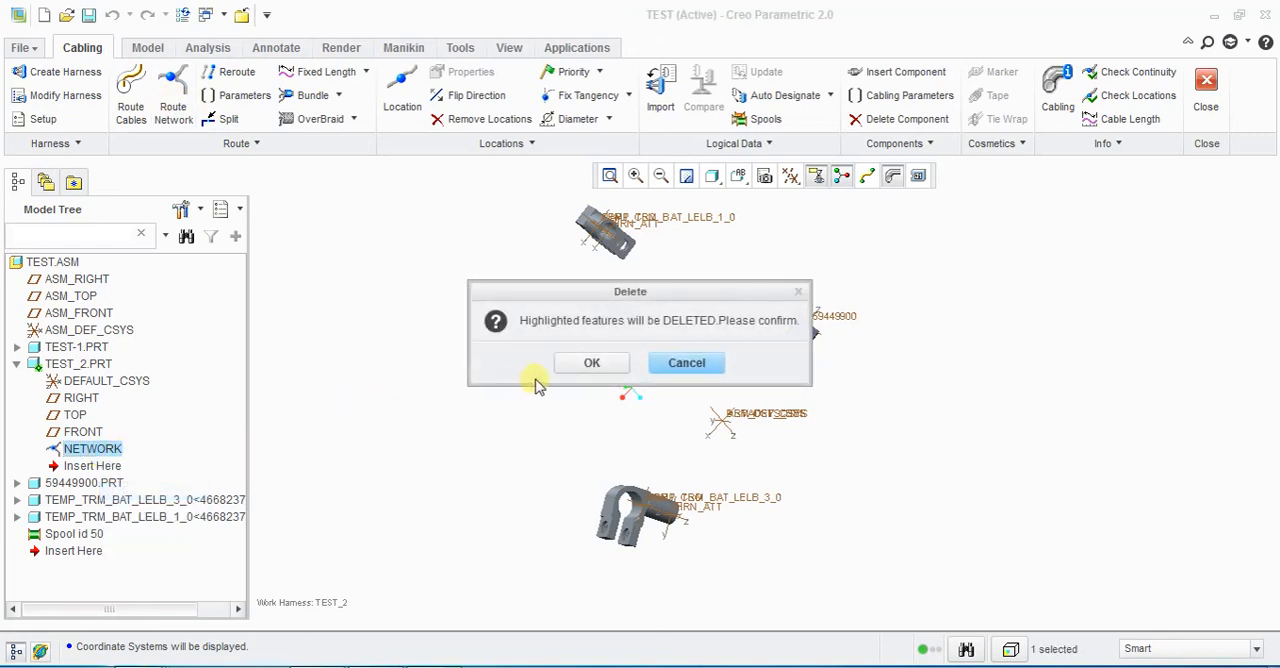
{"action": "left_click", "coordinate": [589, 366]}
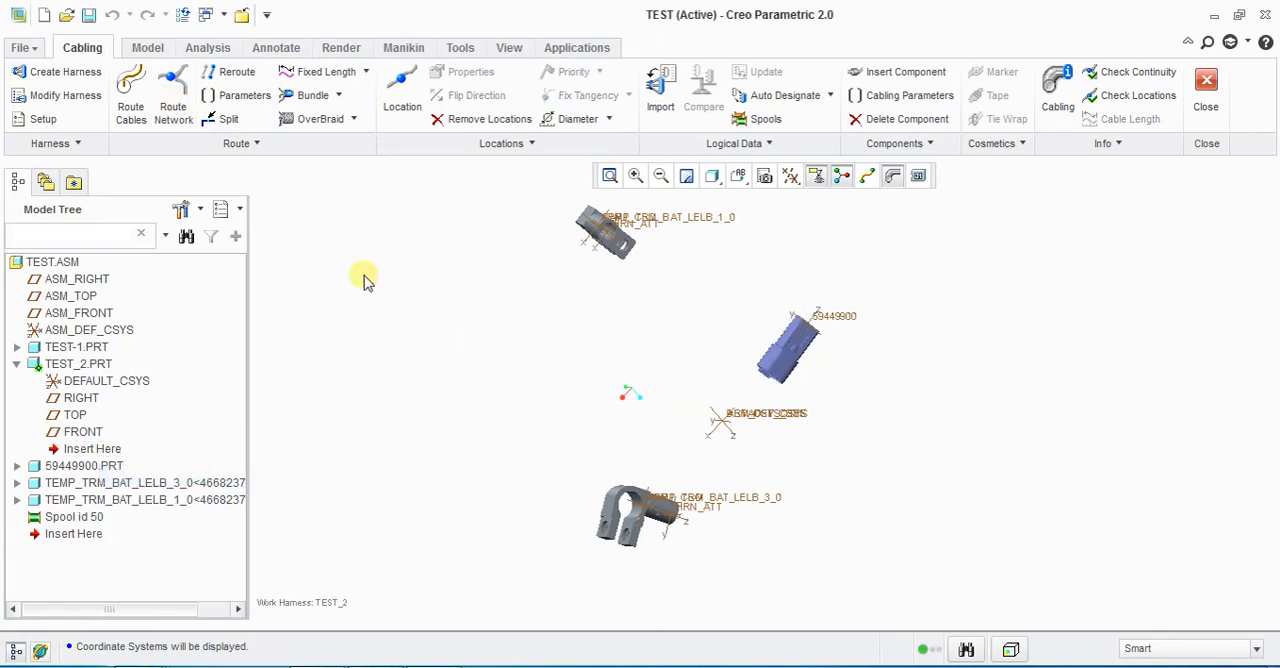
Step: Start a new network route with locations on the PART_CSO and HRN_ATT coordinate systems of TEMP_TRM_BAT_LELB_3_0
{"action": "left_click", "coordinate": [173, 88]}
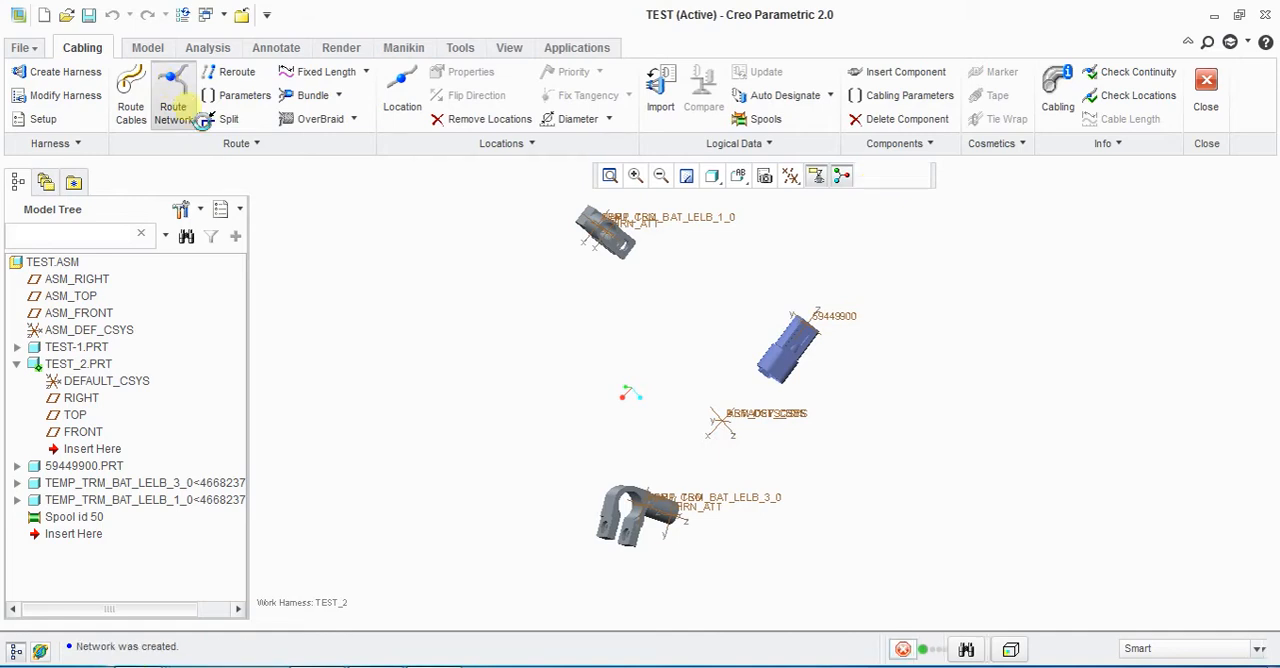
{"action": "scroll", "coordinate": [720, 516], "scroll_direction": "down", "scroll_amount": 2}
{"action": "scroll", "coordinate": [724, 515], "scroll_direction": "up", "scroll_amount": 2}
{"action": "middle_click_drag", "start_coordinate": [729, 514], "coordinate": [553, 470]}
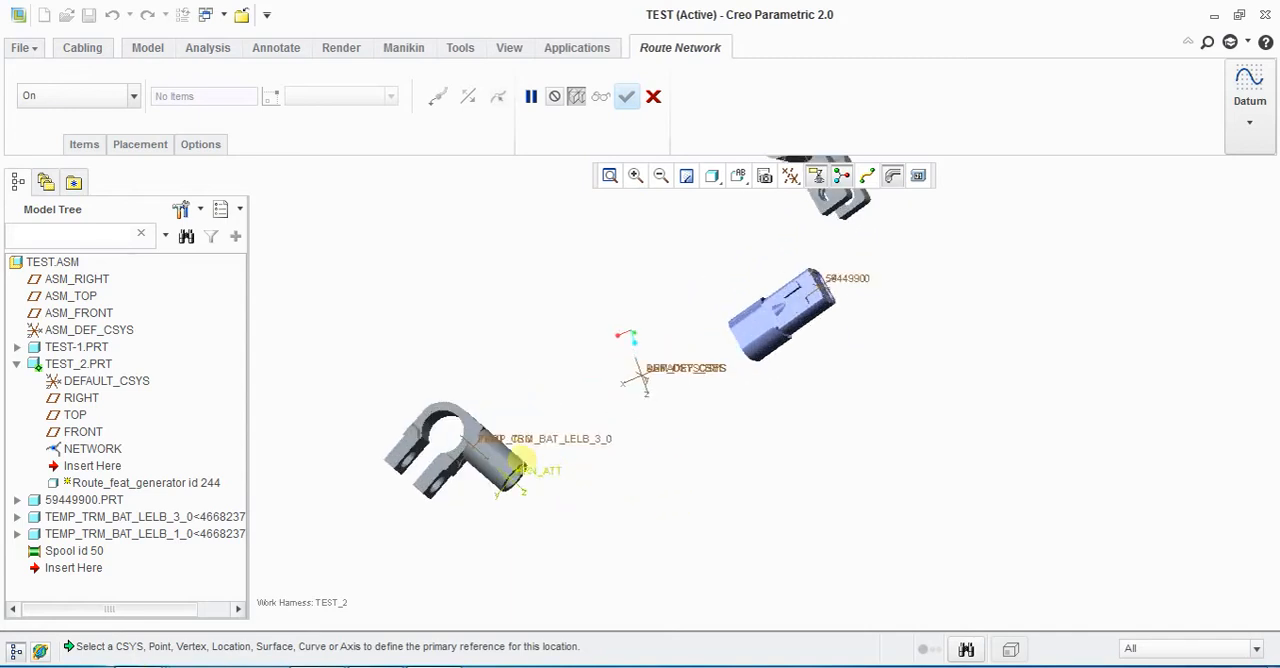
{"action": "scroll", "coordinate": [493, 450], "scroll_direction": "up", "scroll_amount": 1}
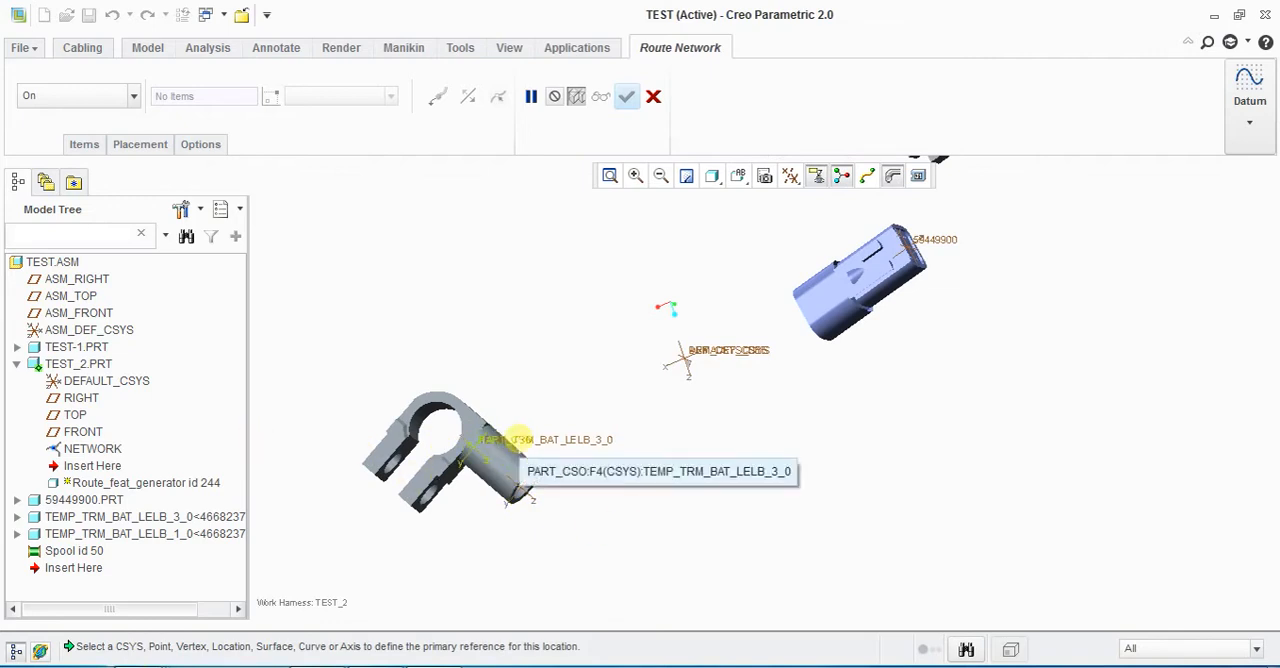
{"action": "left_click", "coordinate": [518, 438]}
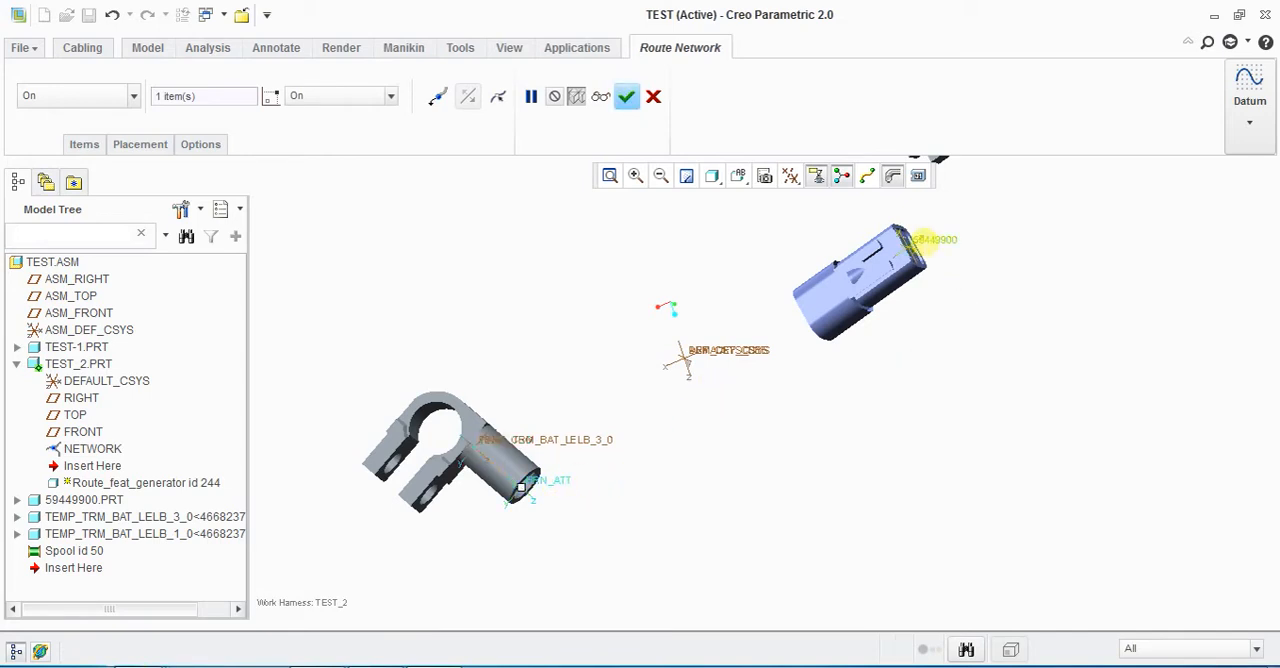
Step: Place the route's end location on the part coordinate system of TEMP_TRM_BAT_LELB_1_0 and complete the network route
{"action": "scroll", "coordinate": [752, 425], "scroll_direction": "down", "scroll_amount": 5}
{"action": "scroll", "coordinate": [845, 290], "scroll_direction": "up", "scroll_amount": 8}
{"action": "scroll", "coordinate": [701, 323], "scroll_direction": "up", "scroll_amount": 6}
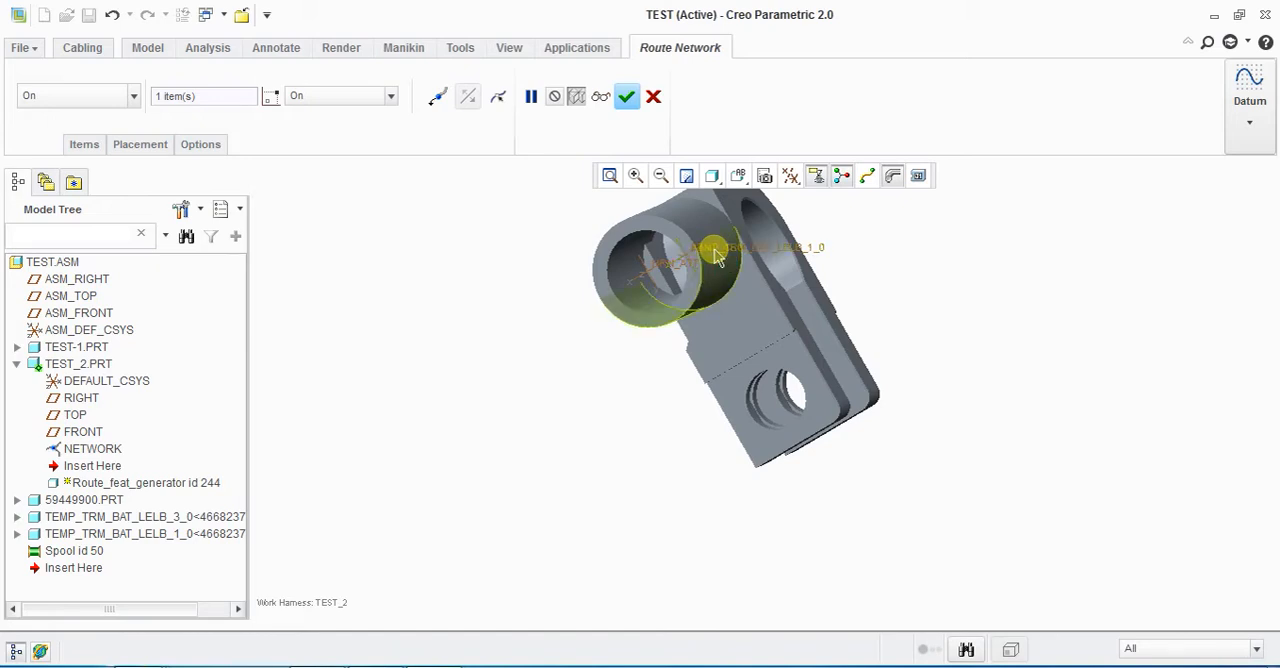
{"action": "left_click", "coordinate": [775, 251]}
{"action": "scroll", "coordinate": [570, 389], "scroll_direction": "down", "scroll_amount": 6}
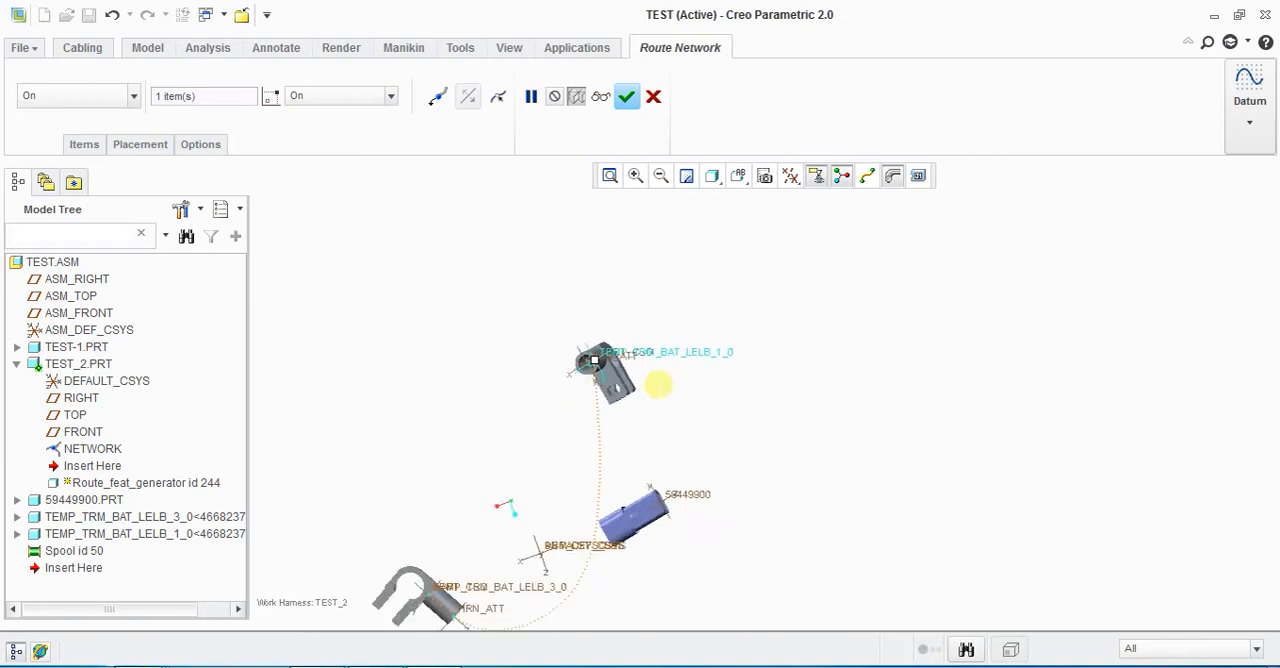
{"action": "middle_click", "coordinate": [500, 572]}
{"action": "scroll", "coordinate": [497, 580], "scroll_direction": "up", "scroll_amount": 3}
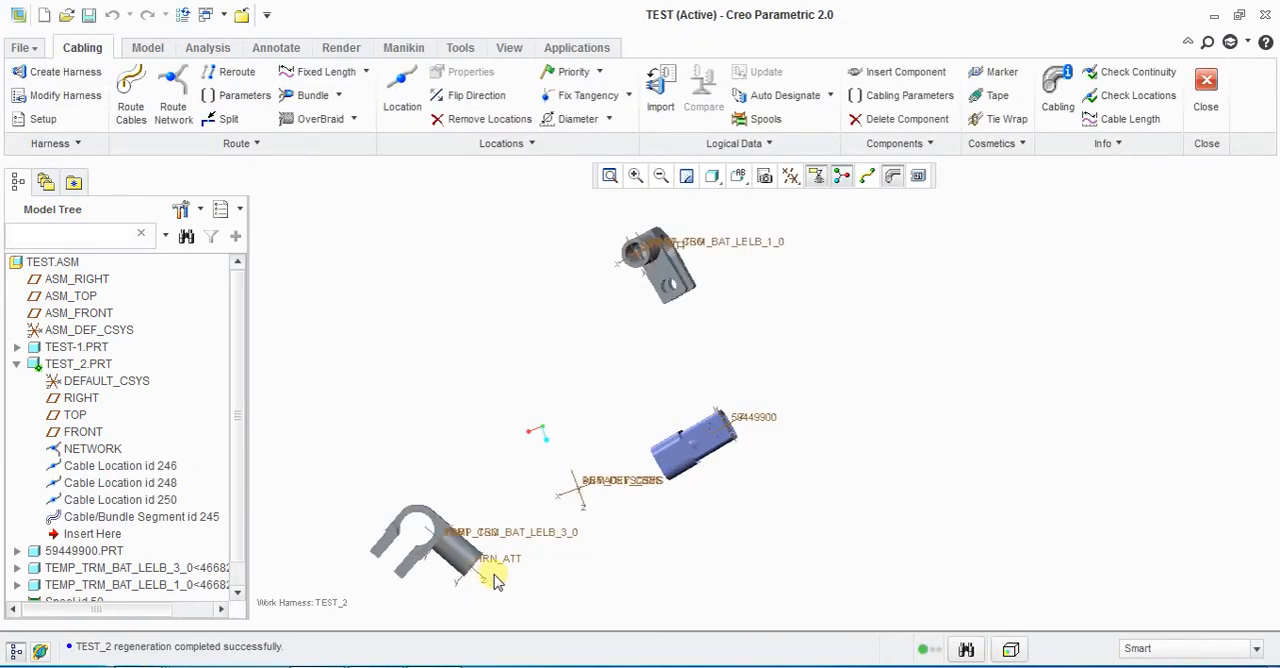
Step: Redefine Cable Location id 246 by removing its placement reference and picking the part coordinate system of TEMP_TRM_BAT_LELB_3_0
{"action": "left_click", "coordinate": [108, 470]}
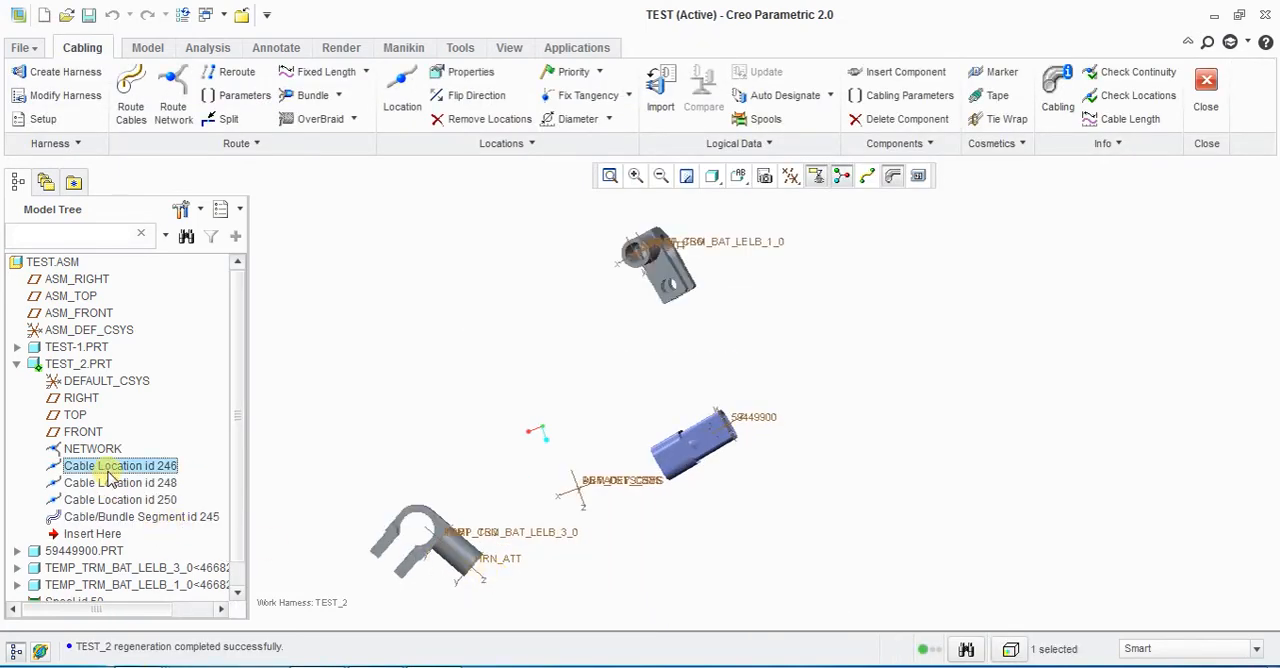
{"action": "right_click", "coordinate": [110, 477]}
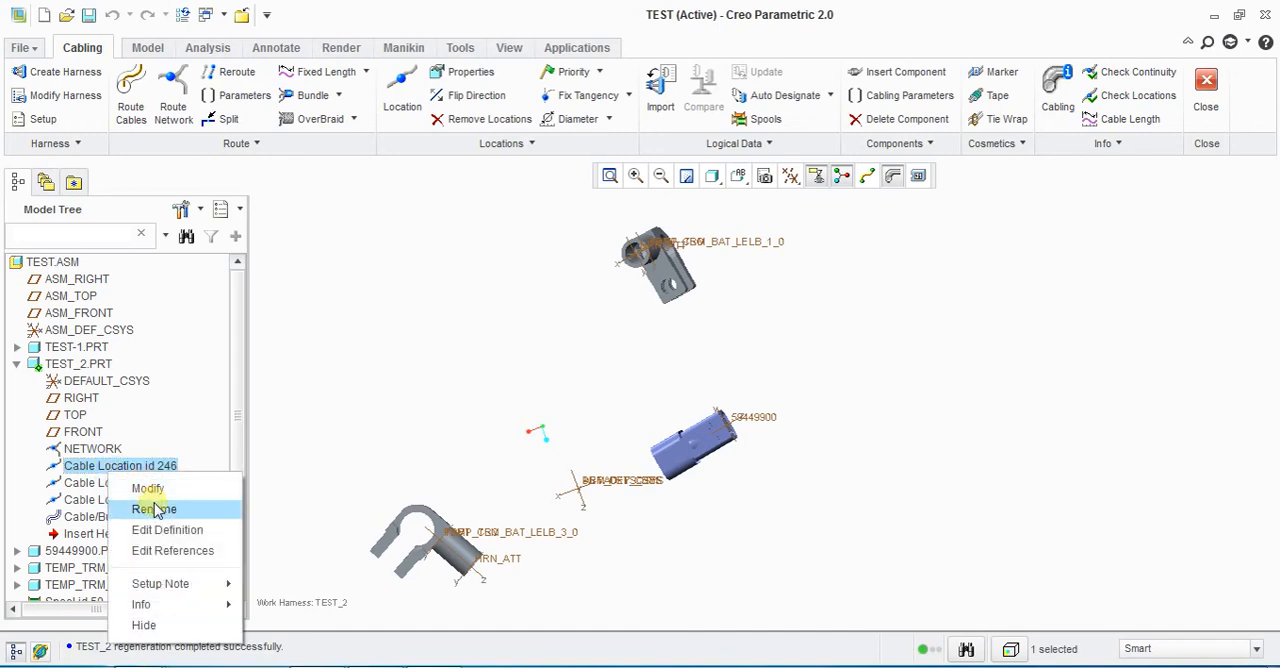
{"action": "left_click", "coordinate": [167, 530]}
{"action": "scroll", "coordinate": [440, 555], "scroll_direction": "up", "scroll_amount": 5}
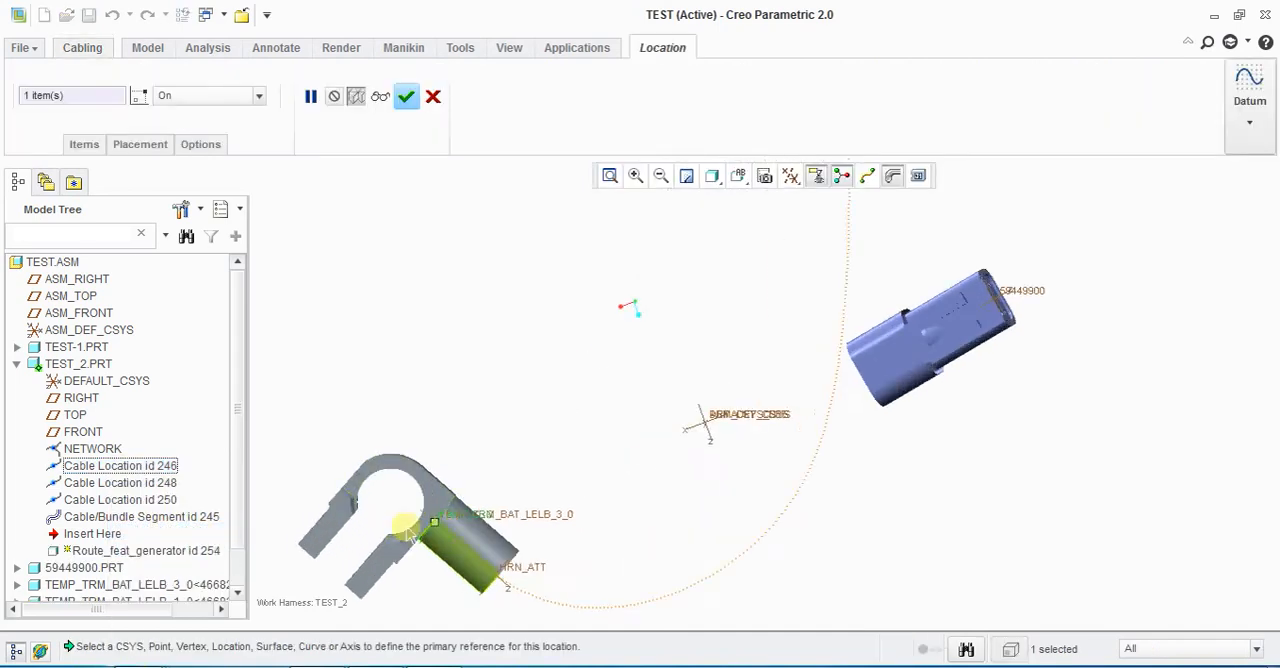
{"action": "left_click", "coordinate": [141, 146]}
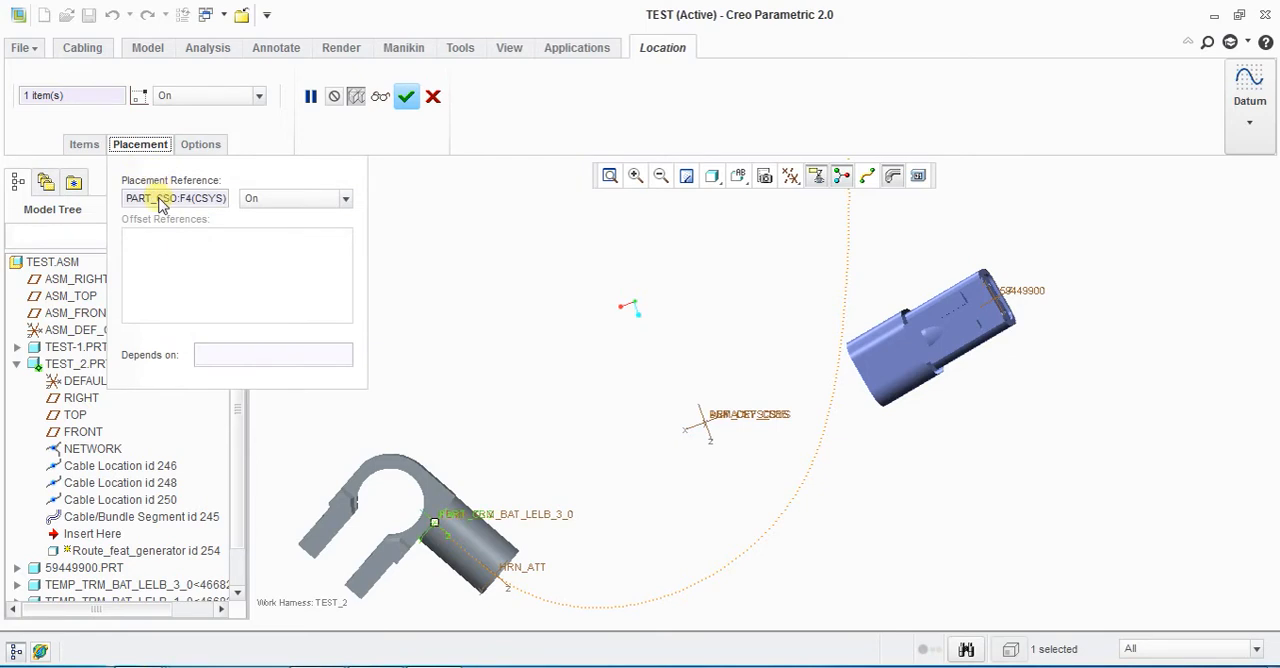
{"action": "right_click", "coordinate": [160, 200]}
{"action": "left_click", "coordinate": [212, 212]}
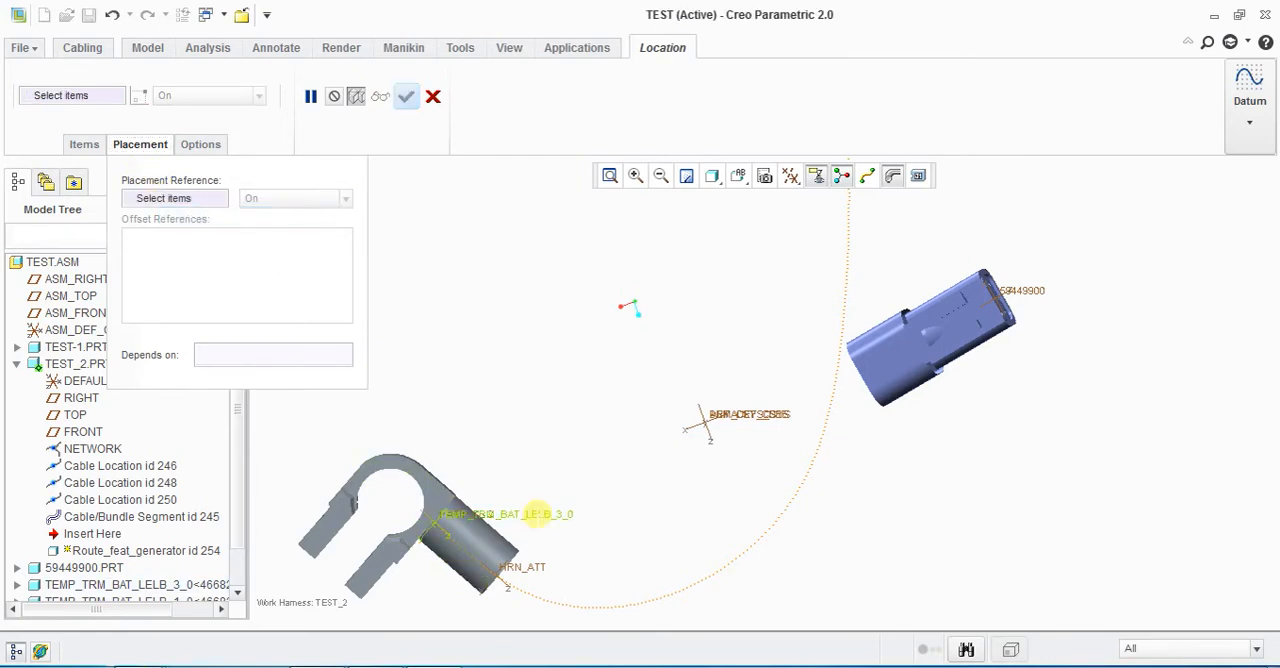
{"action": "left_click", "coordinate": [537, 514]}
{"action": "middle_click", "coordinate": [560, 446]}
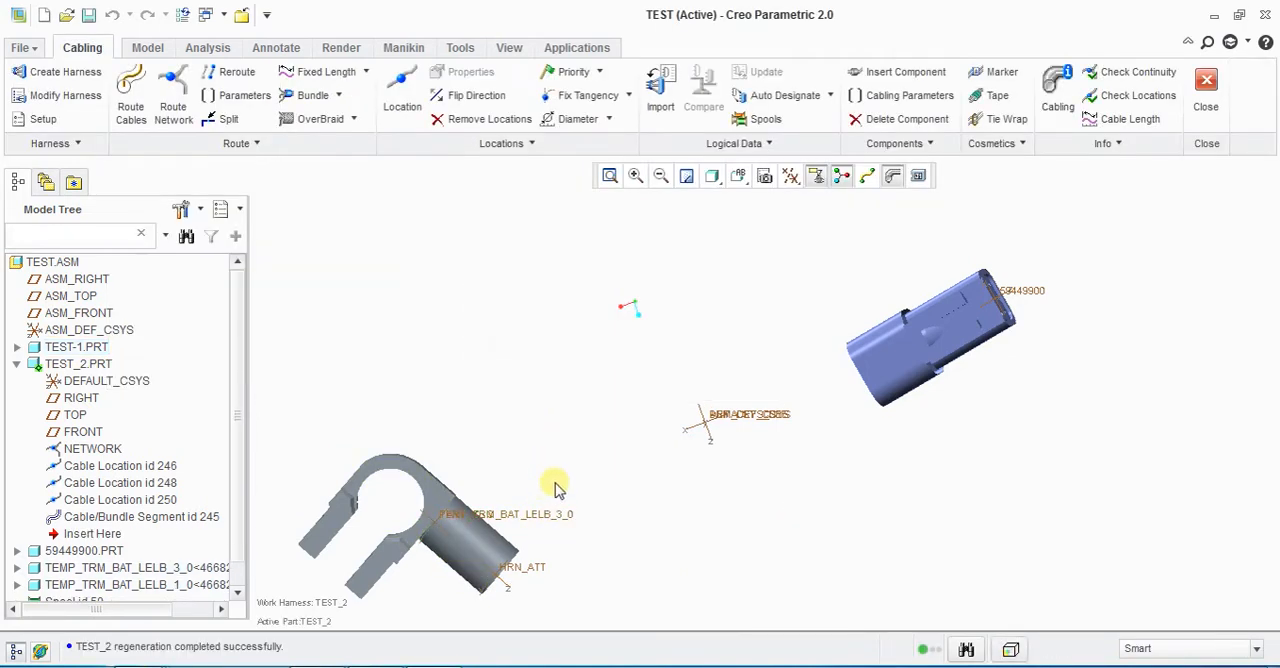
Step: Display the cables as center lines and check the routed path between the two terminals
{"action": "scroll", "coordinate": [570, 465], "scroll_direction": "down", "scroll_amount": 2}
{"action": "left_click", "coordinate": [866, 177]}
{"action": "middle_click_drag", "start_coordinate": [740, 443], "coordinate": [826, 505]}
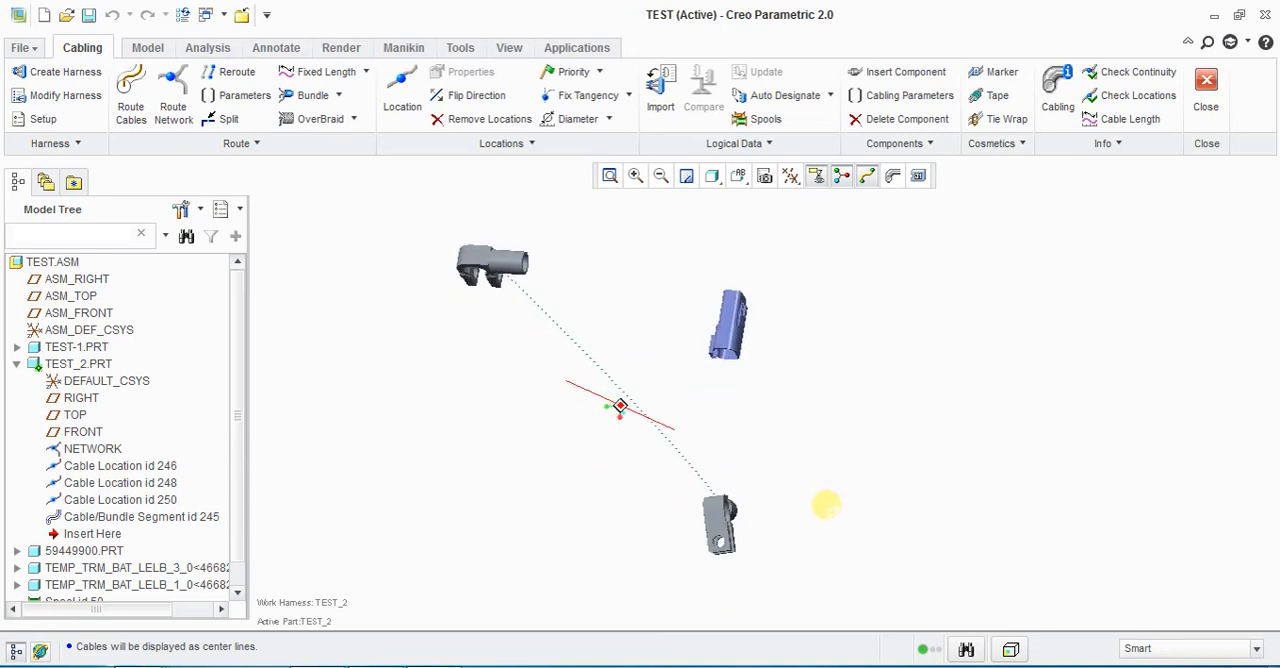
{"action": "scroll", "coordinate": [497, 346], "scroll_direction": "down", "scroll_amount": 2}
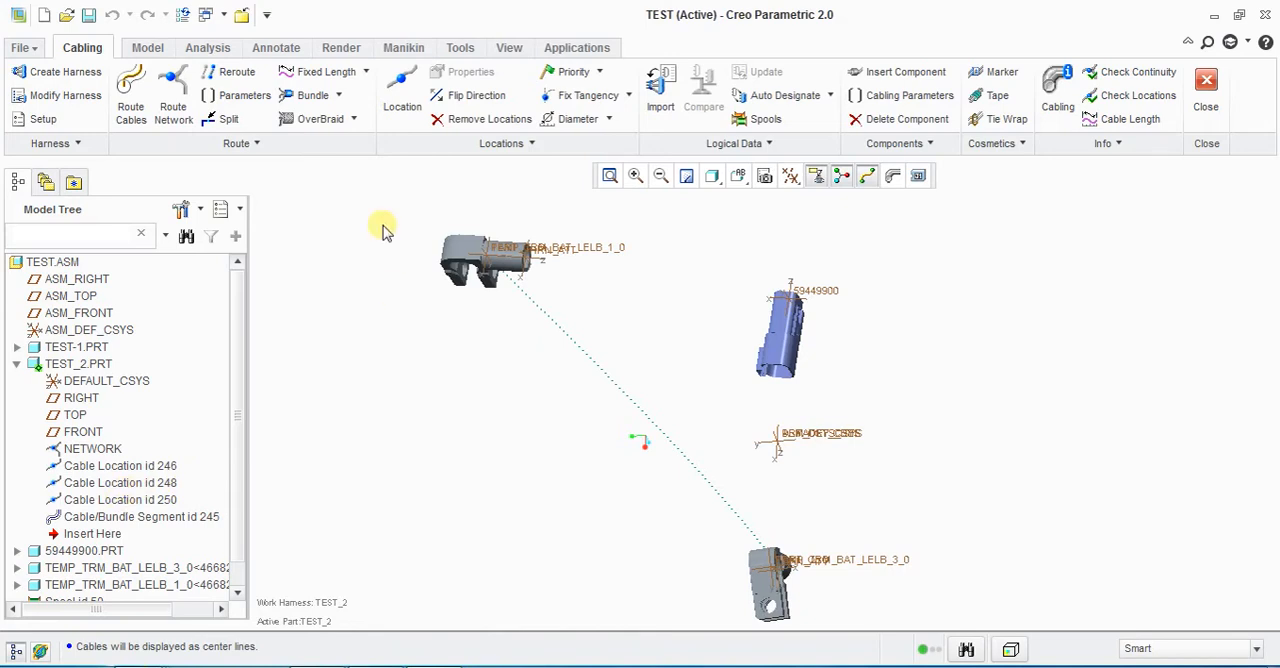
{"action": "mouse_move", "coordinate": [580, 497]}
{"action": "middle_mouse_down"}
{"action": "mouse_move", "coordinate": [603, 506]}
{"action": "mouse_move", "coordinate": [580, 497]}
{"action": "mouse_move", "coordinate": [563, 518]}
{"action": "mouse_move", "coordinate": [580, 508]}
{"action": "mouse_move", "coordinate": [568, 500]}
{"action": "middle_mouse_up"}
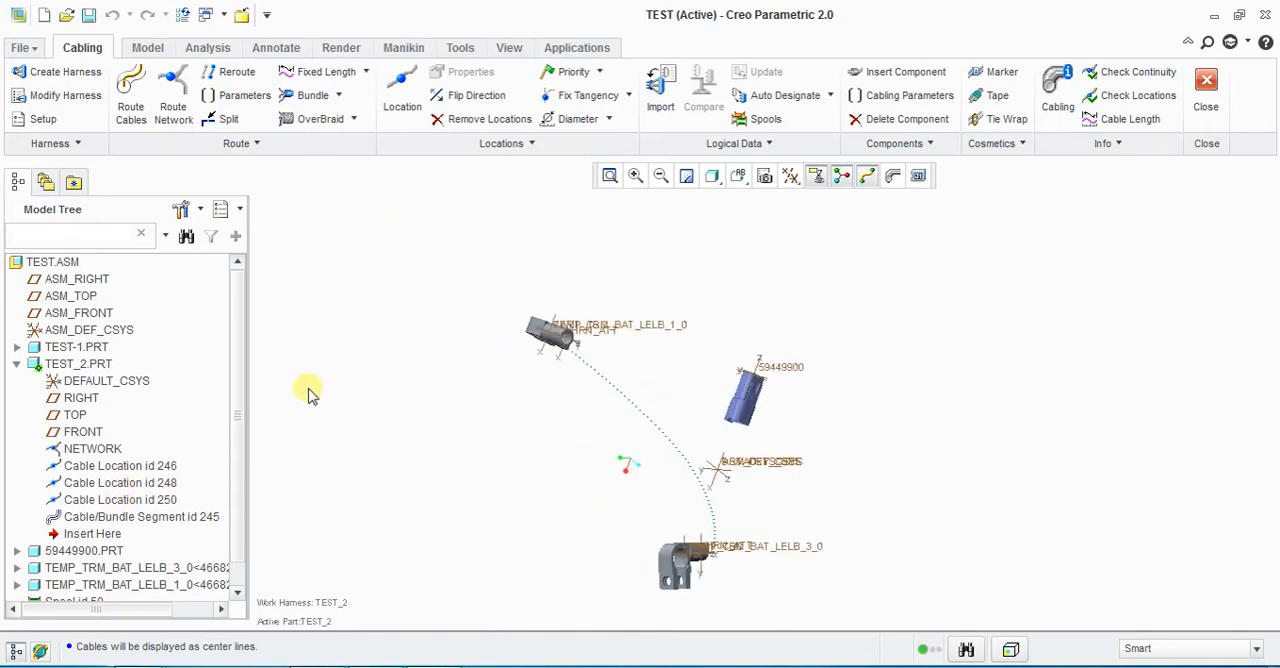
Step: Insert a location into the routed segment, placed on the HRN_ATT coordinate system of TEMP_TRM_BAT_LELB_1_0
{"action": "left_click", "coordinate": [401, 104]}
{"action": "scroll", "coordinate": [578, 350], "scroll_direction": "up", "scroll_amount": 3}
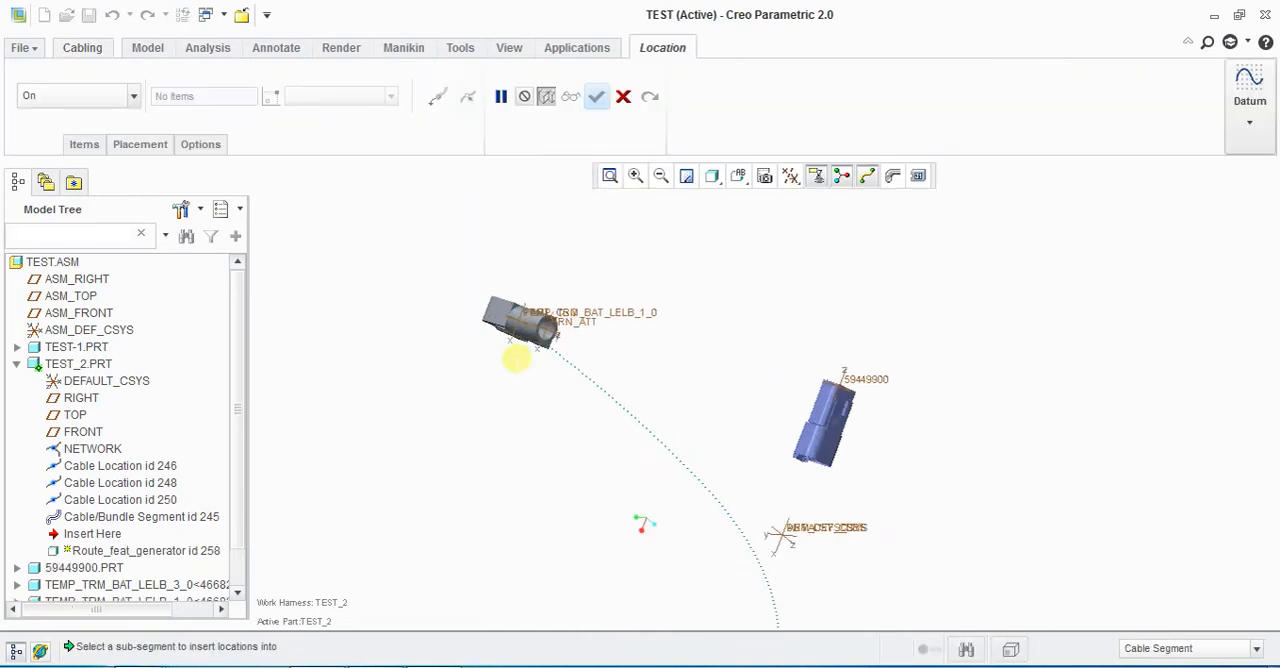
{"action": "left_click", "coordinate": [580, 350]}
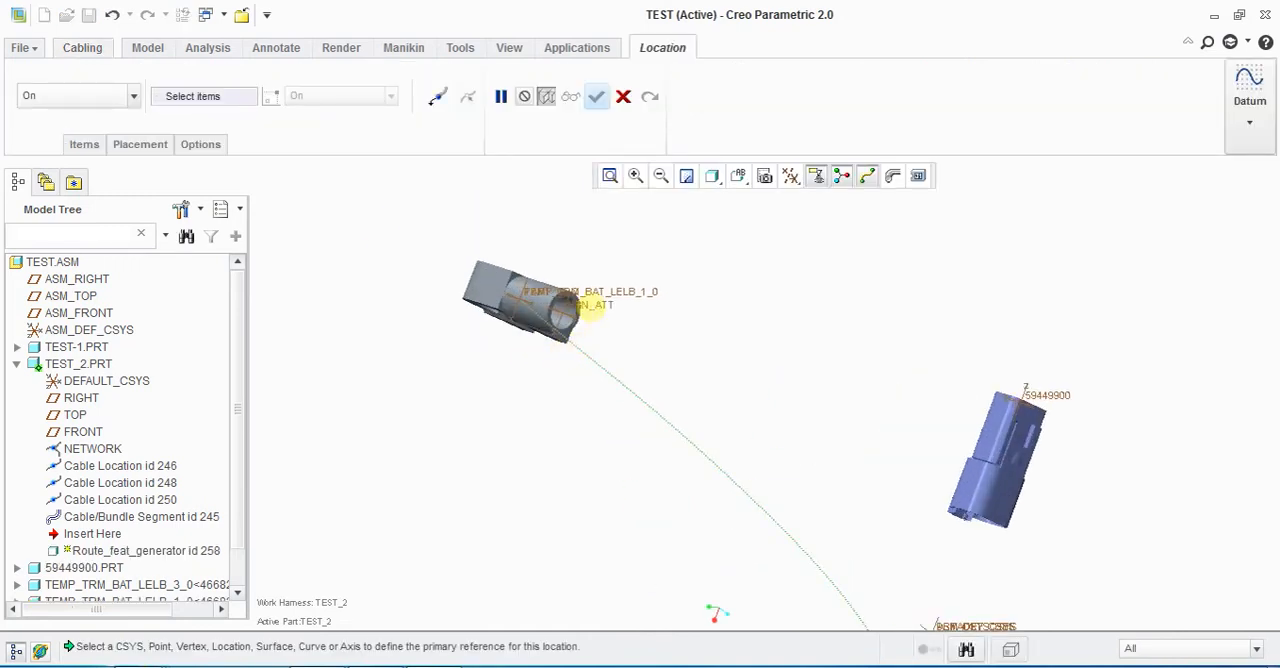
{"action": "left_click", "coordinate": [586, 307]}
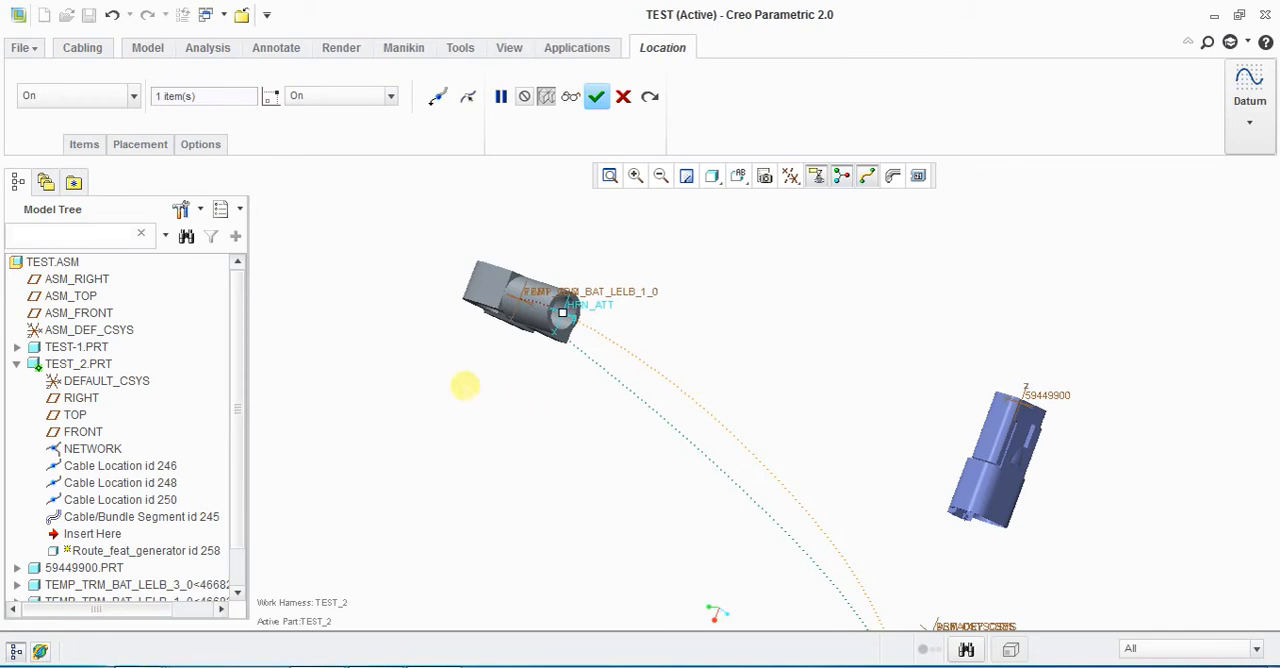
{"action": "middle_click", "coordinate": [505, 370]}
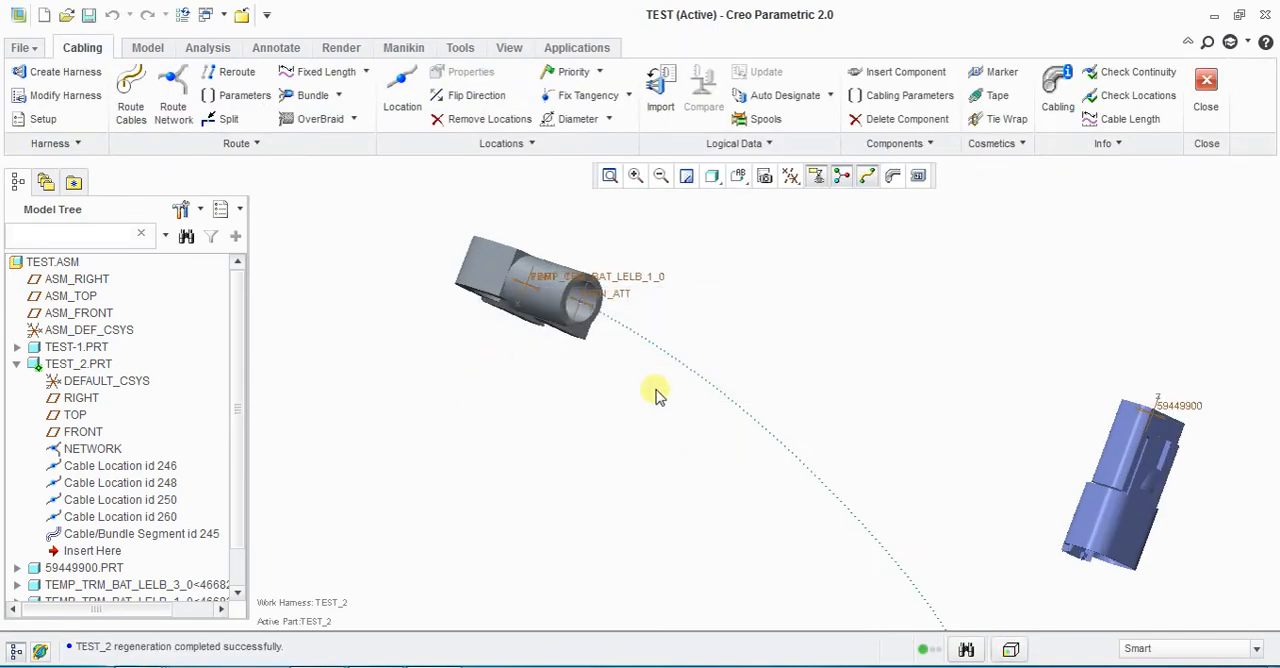
{"action": "scroll", "coordinate": [580, 408], "scroll_direction": "down", "scroll_amount": 1}
{"action": "scroll", "coordinate": [580, 408], "scroll_direction": "down", "scroll_amount": 1}
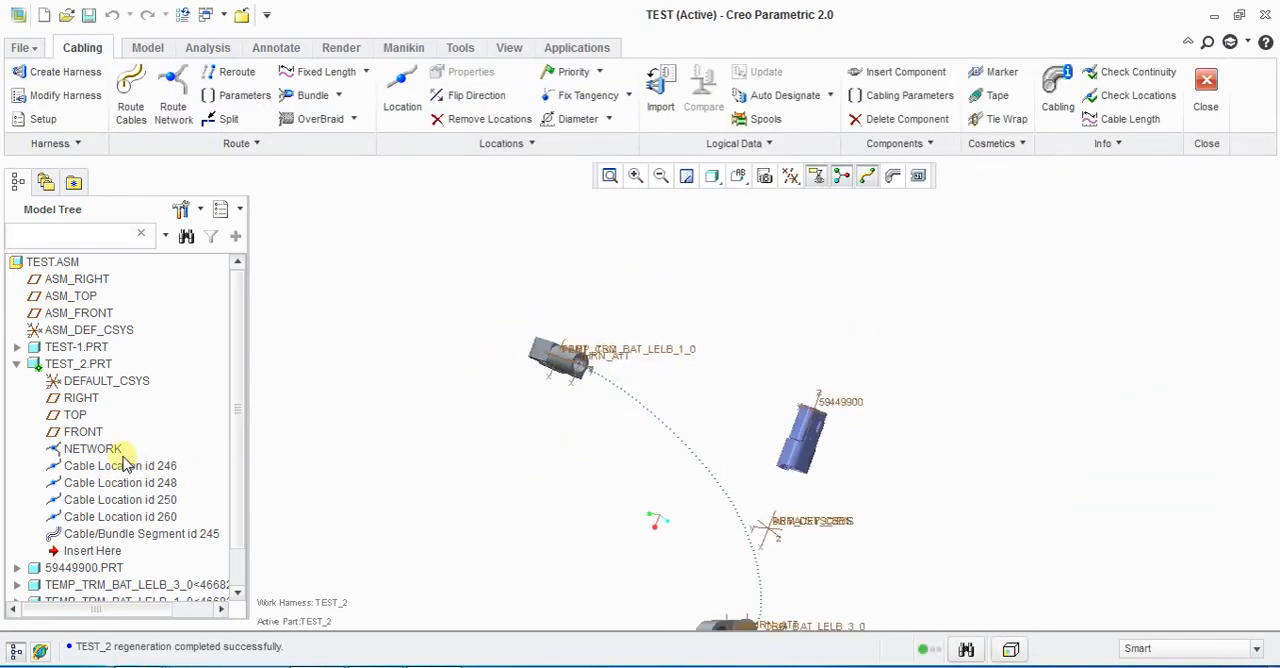
Step: Open TEMP_TRM_BAT_LELB_3_0 in its own window and inspect the HRN_ATT coordinate system at the barrel's end
{"action": "scroll", "coordinate": [122, 560], "scroll_direction": "down", "scroll_amount": 1}
{"action": "right_click", "coordinate": [110, 545]}
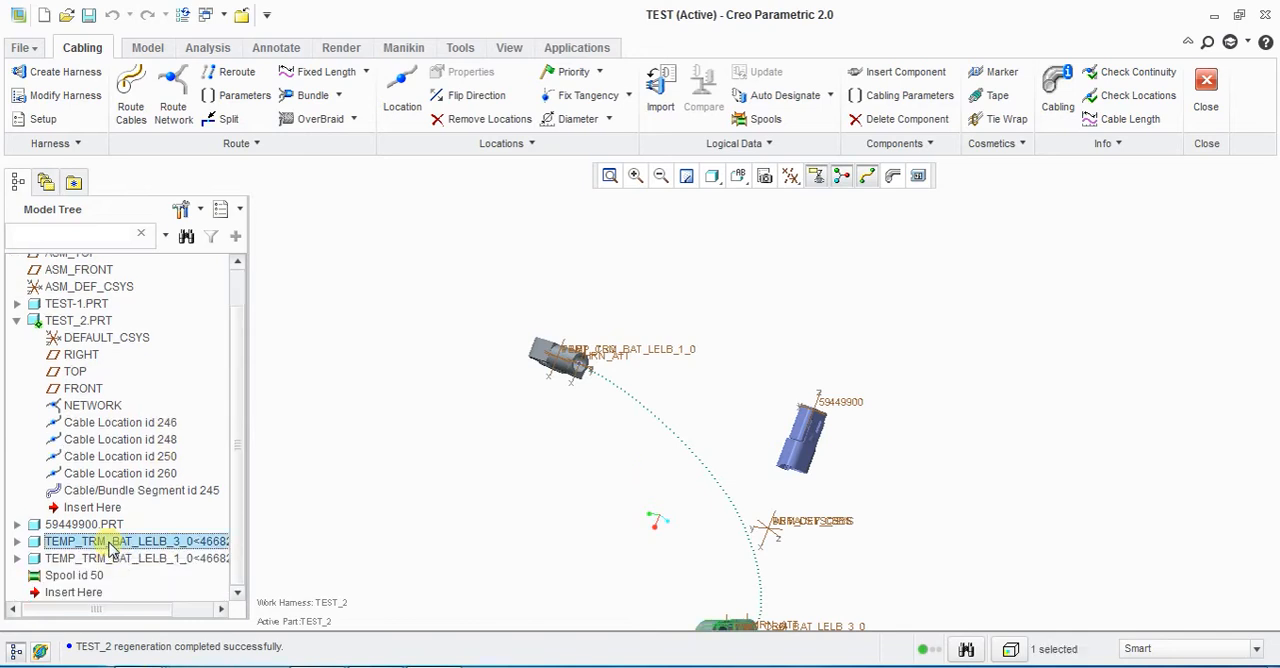
{"action": "left_click", "coordinate": [184, 204]}
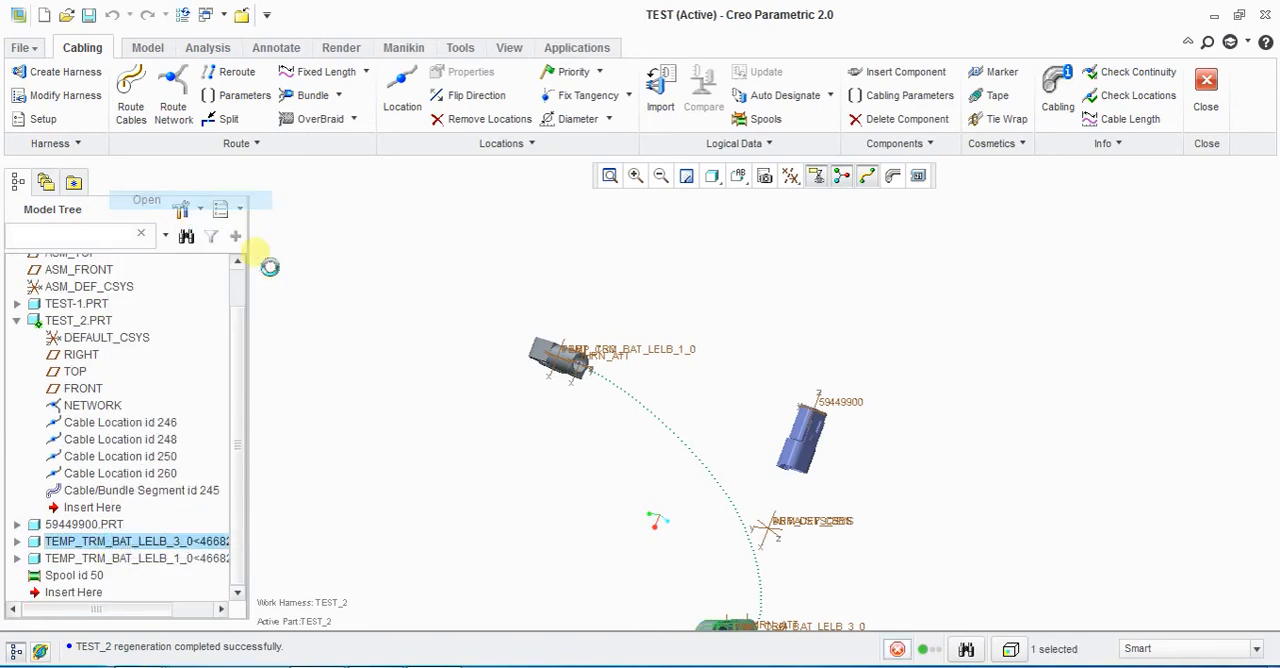
{"action": "middle_click_drag", "start_coordinate": [582, 400], "coordinate": [669, 403]}
{"action": "scroll", "coordinate": [671, 443], "scroll_direction": "down", "scroll_amount": 3}
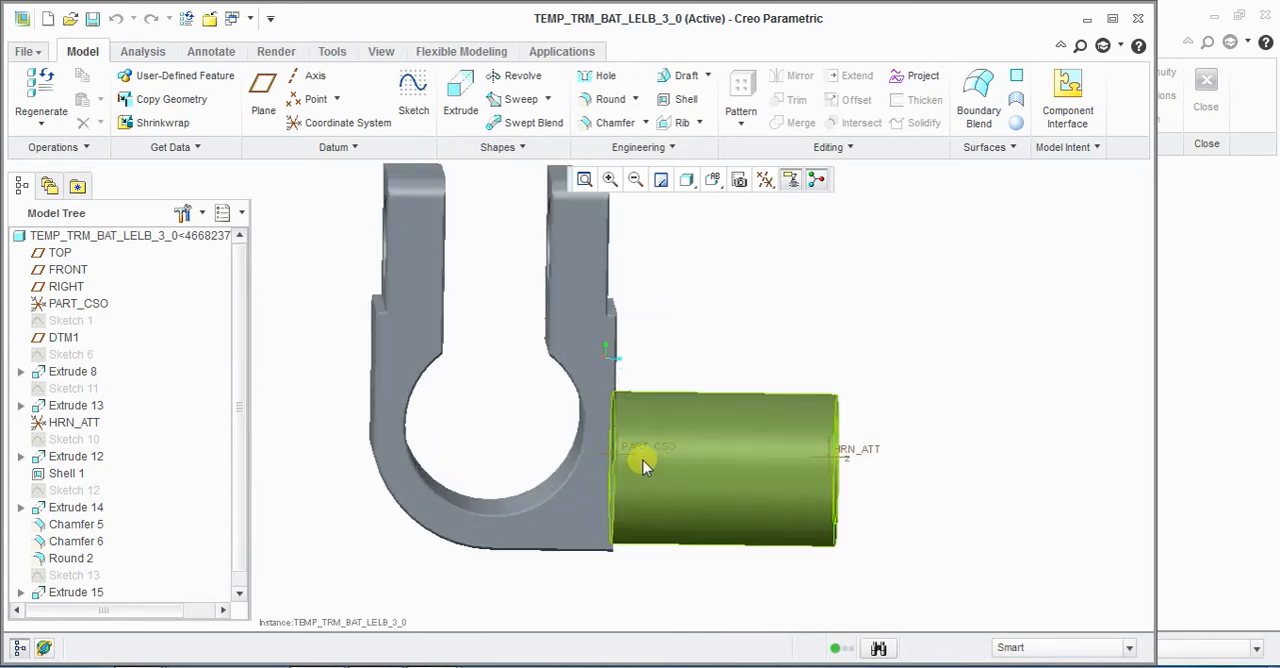
{"action": "scroll", "coordinate": [930, 492], "scroll_direction": "up", "scroll_amount": 2}
{"action": "middle_click_drag", "start_coordinate": [926, 490], "coordinate": [924, 479]}
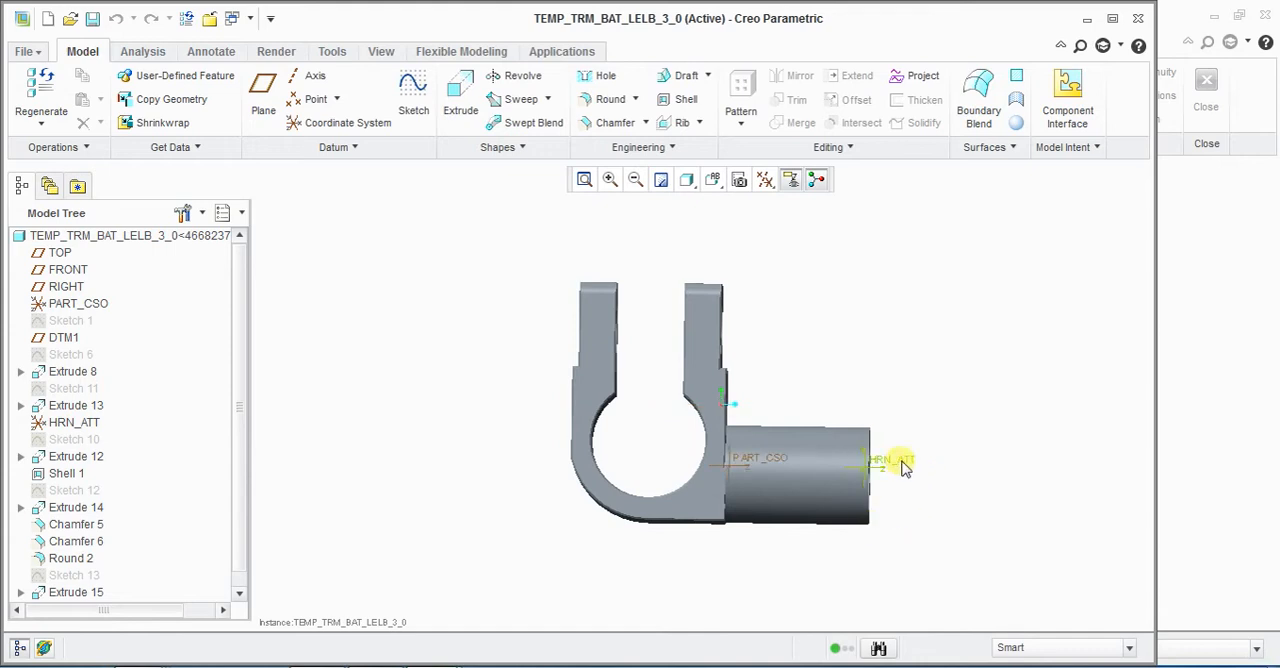
{"action": "left_click", "coordinate": [903, 466]}
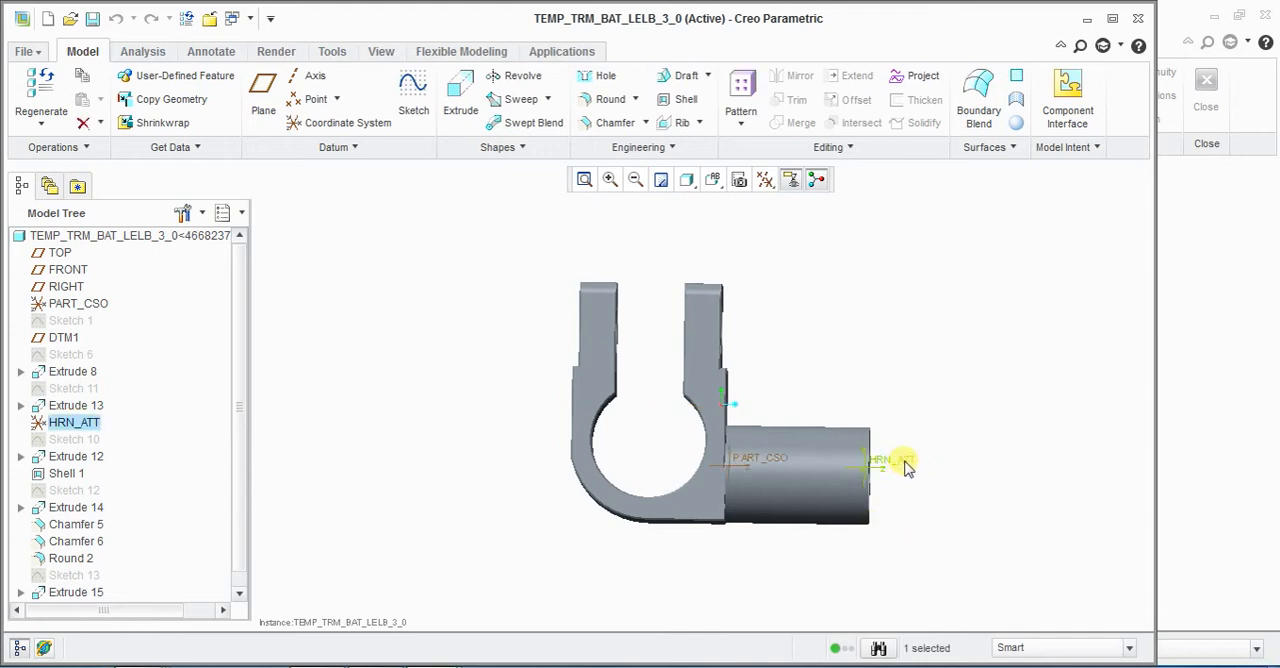
{"action": "left_click", "coordinate": [400, 420]}
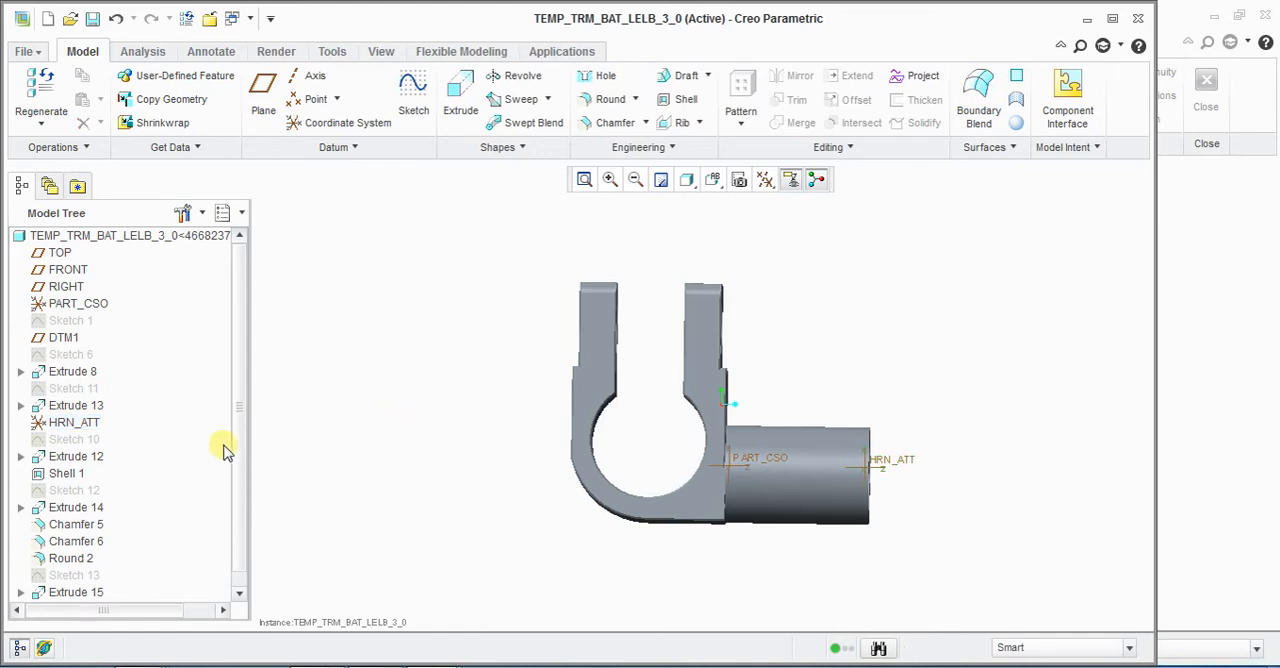
Step: Try to place a coordinate system at the barrel's open end, offset from PART_CSO by Y -1.70 and Z 22.00
{"action": "left_click", "coordinate": [350, 124]}
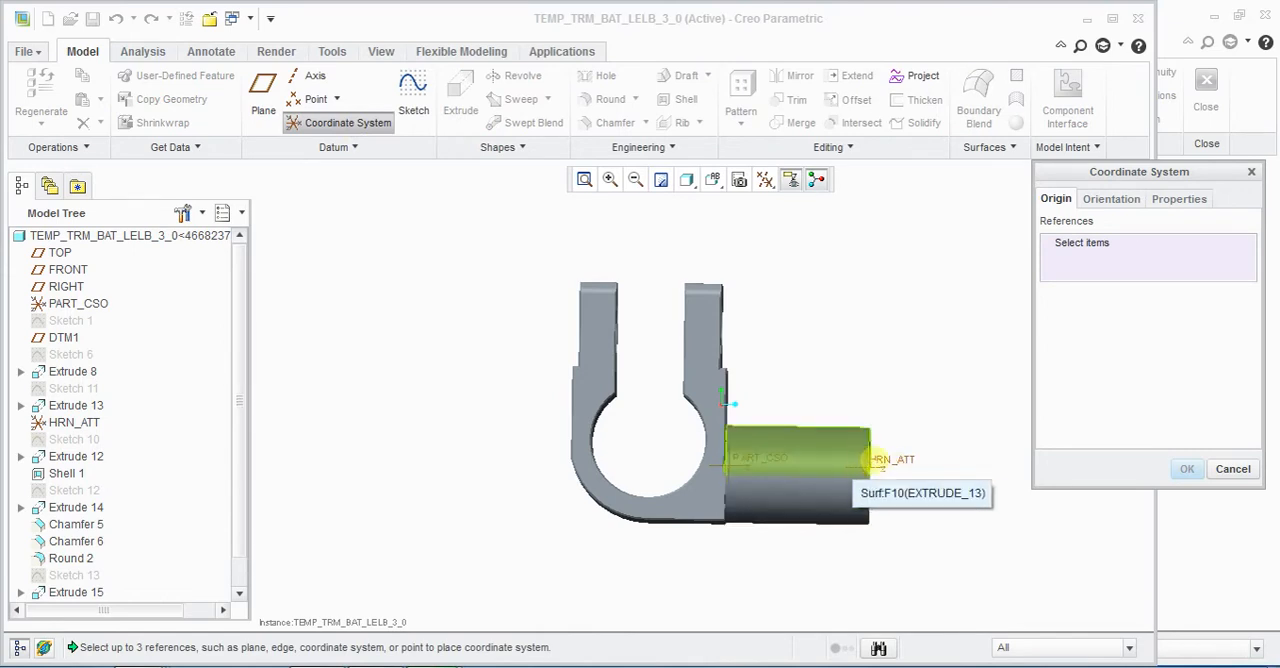
{"action": "left_click", "coordinate": [750, 457]}
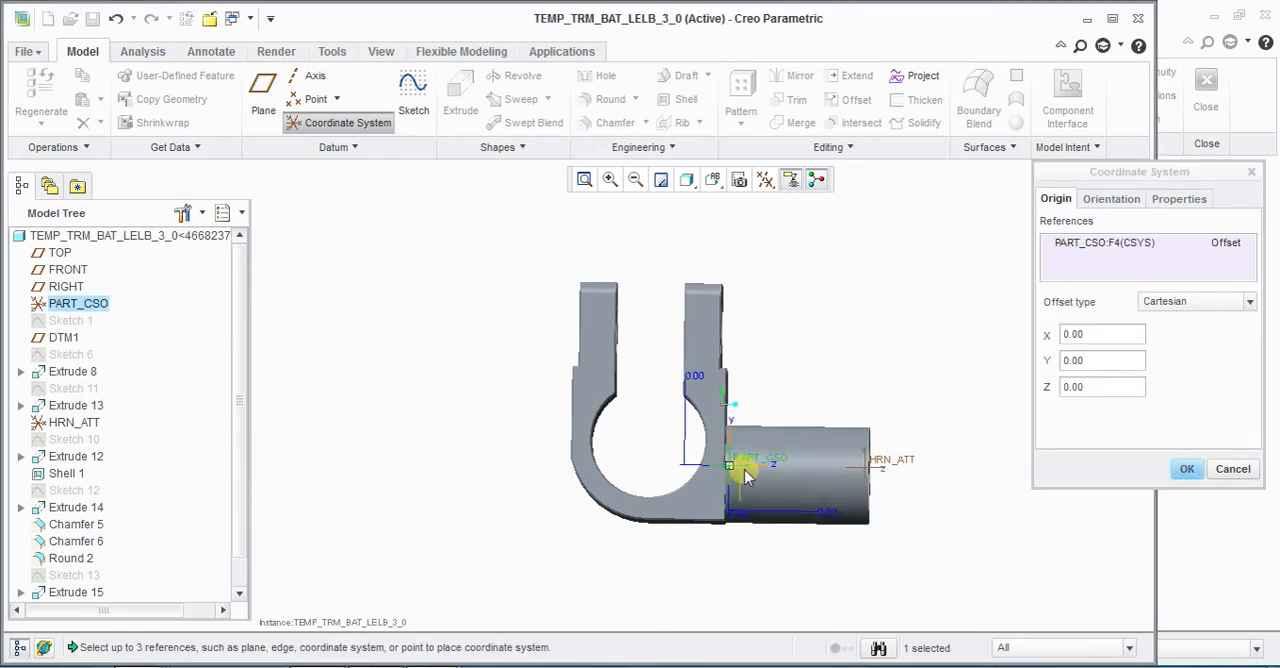
{"action": "left_click_drag", "start_coordinate": [752, 470], "coordinate": [878, 484]}
{"action": "left_click", "coordinate": [739, 179]}
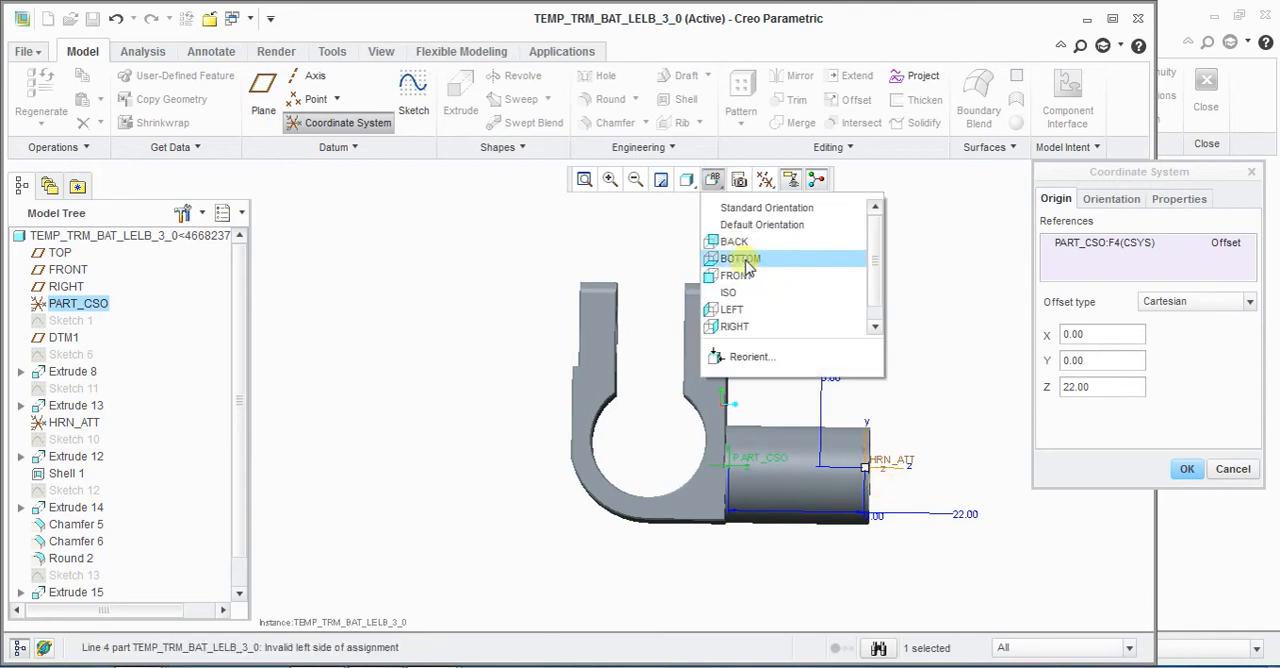
{"action": "left_click", "coordinate": [745, 294]}
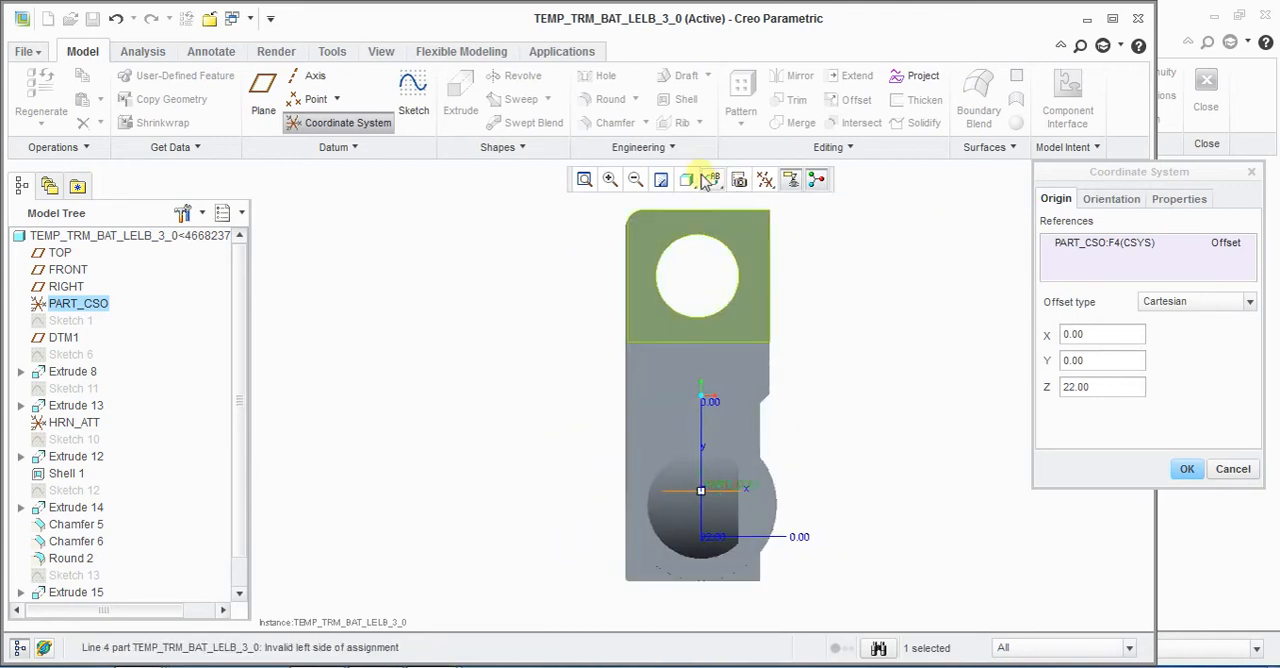
{"action": "left_click_drag", "start_coordinate": [701, 503], "coordinate": [717, 532]}
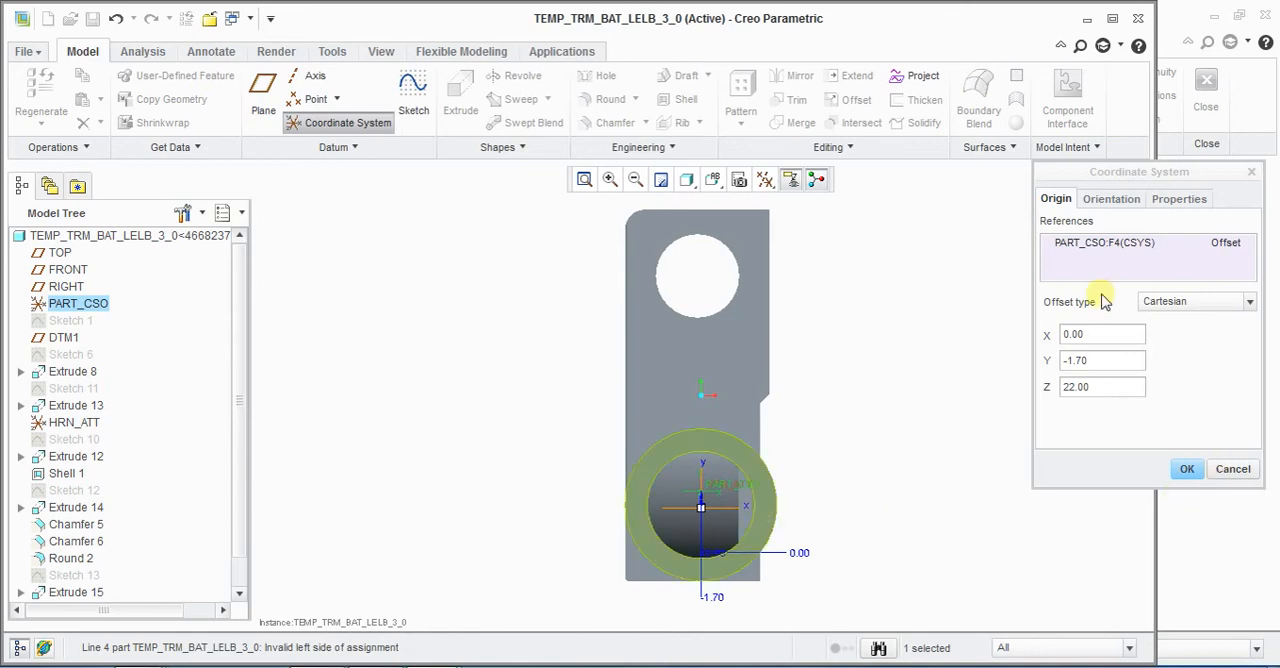
Step: Name the new coordinate system HRN_NTT and cancel its creation
{"action": "left_click", "coordinate": [1172, 199]}
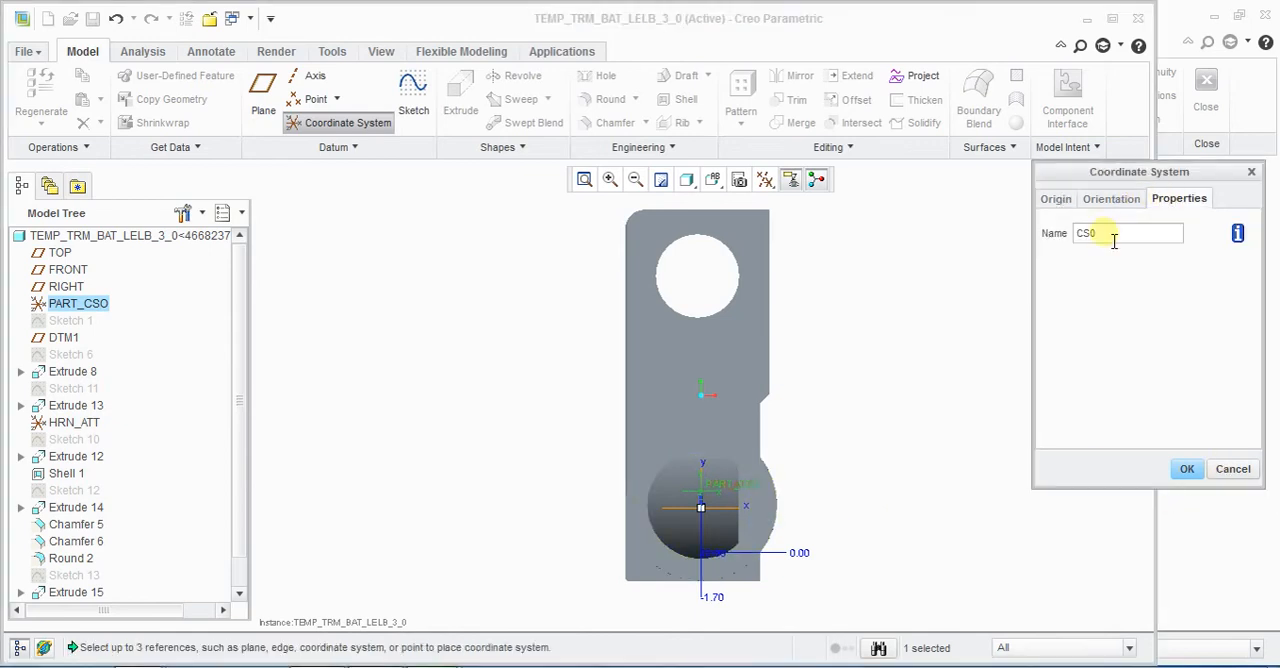
{"action": "type", "text": "hrn_ntt"}
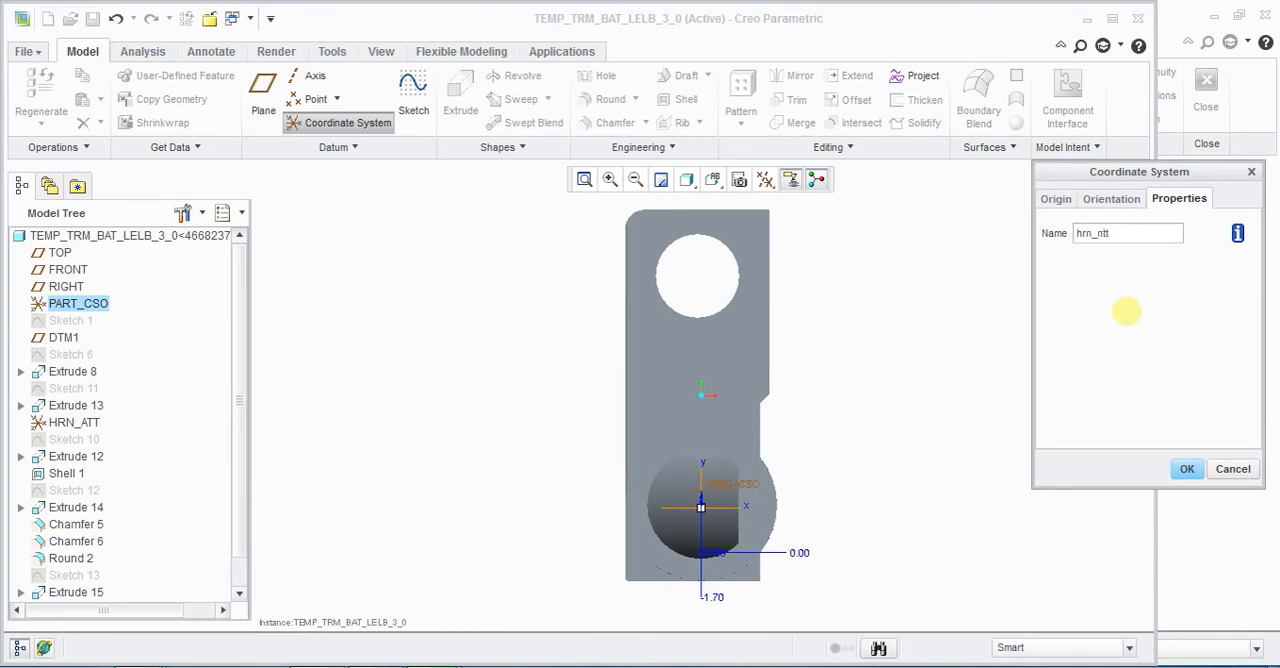
{"action": "key", "text": "Escape"}
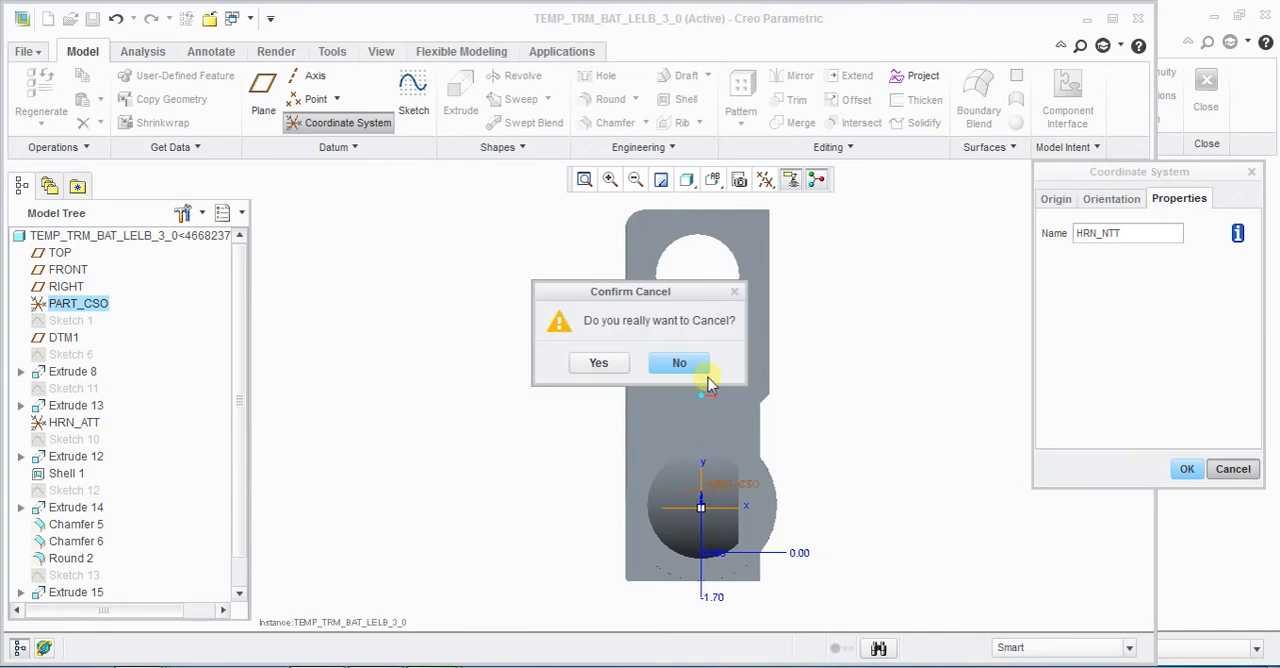
{"action": "left_click", "coordinate": [600, 363]}
Step: Check the existing HRN_ATT coordinate system in the default orientation, then close the part and return to the TEST assembly
{"action": "key", "text": "ctrl+d"}
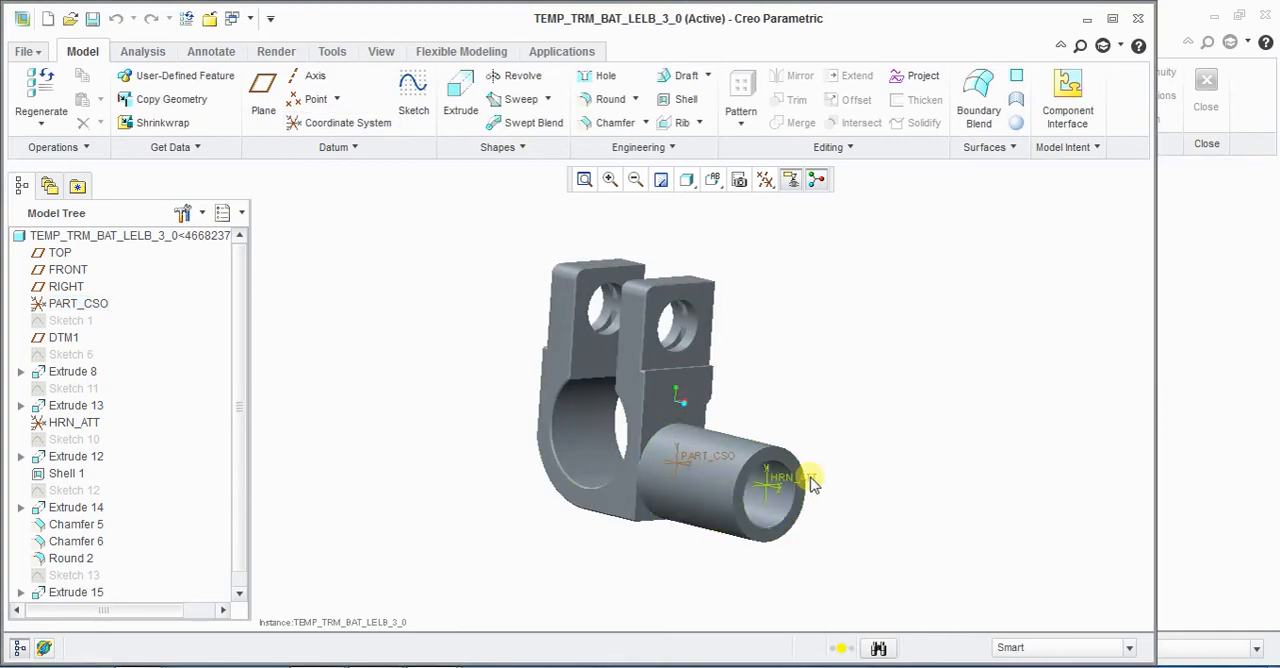
{"action": "left_click", "coordinate": [813, 483]}
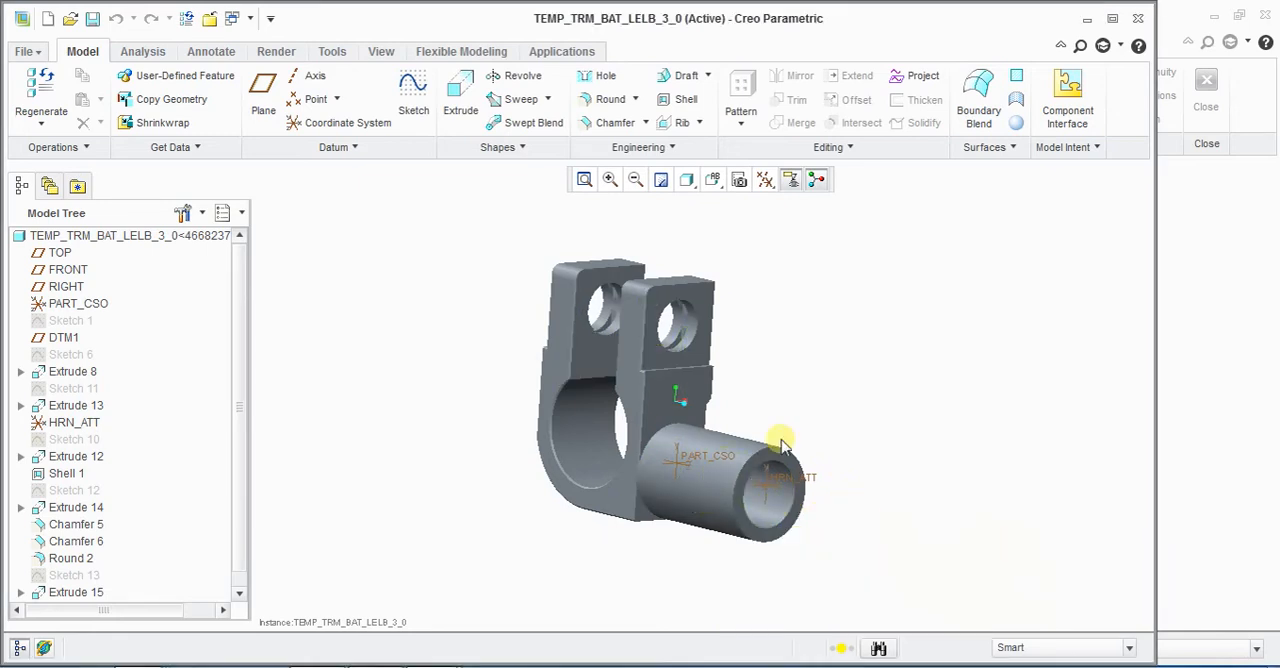
{"action": "left_click", "coordinate": [1035, 551]}
{"action": "left_click", "coordinate": [448, 372]}
{"action": "left_click", "coordinate": [212, 19]}
{"action": "left_click", "coordinate": [475, 338]}
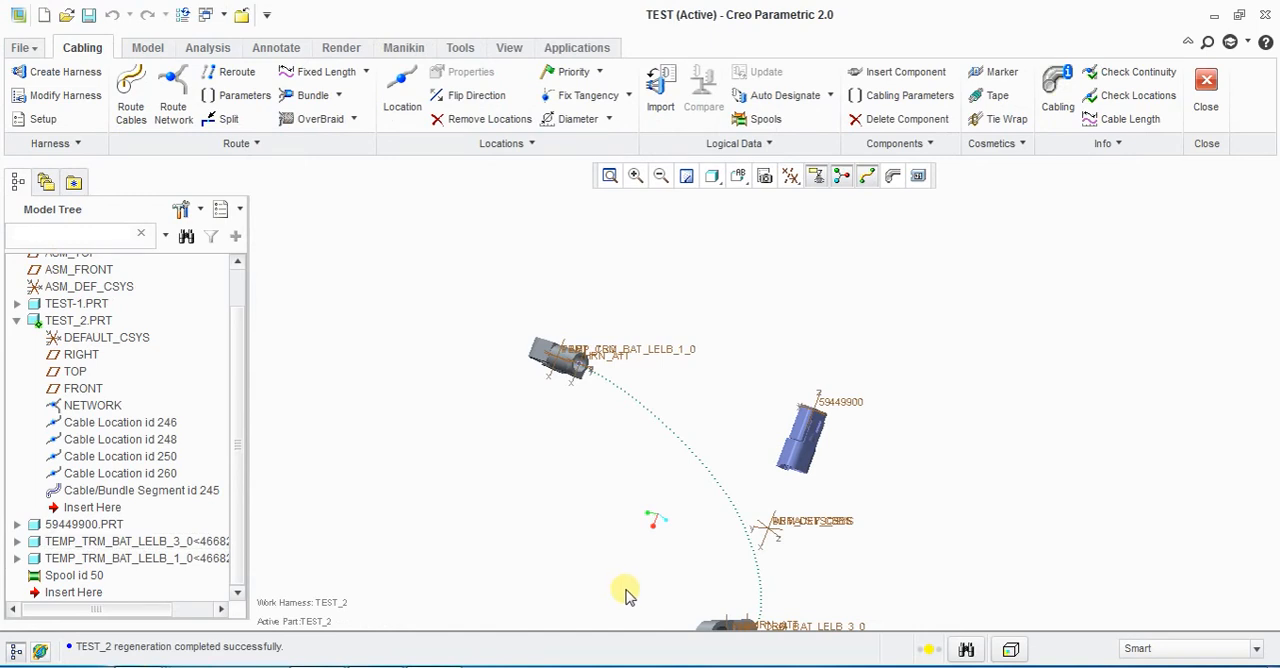
Step: Edit the definition of connector 59449900.PRT and delete its Coincident placement constraint
{"action": "scroll", "coordinate": [540, 587], "scroll_direction": "down", "scroll_amount": 1}
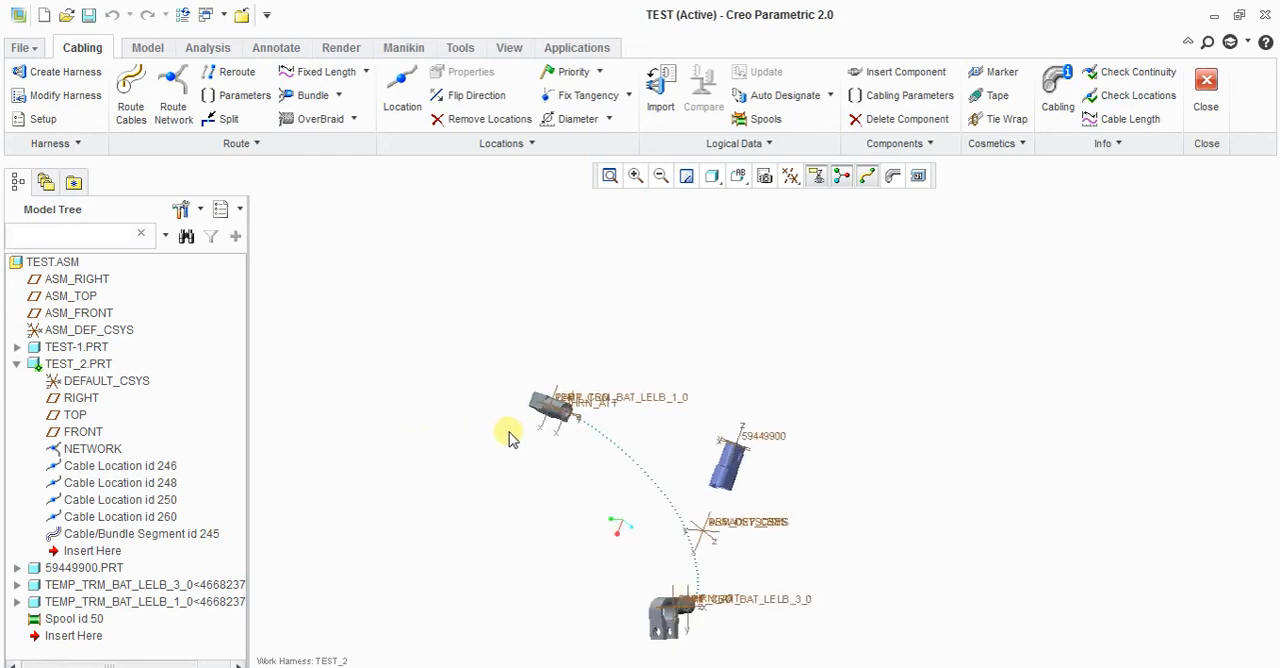
{"action": "mouse_move", "coordinate": [522, 455]}
{"action": "middle_mouse_down"}
{"action": "mouse_move", "coordinate": [551, 437]}
{"action": "mouse_move", "coordinate": [543, 423]}
{"action": "mouse_move", "coordinate": [471, 429]}
{"action": "mouse_move", "coordinate": [511, 456]}
{"action": "middle_mouse_up"}
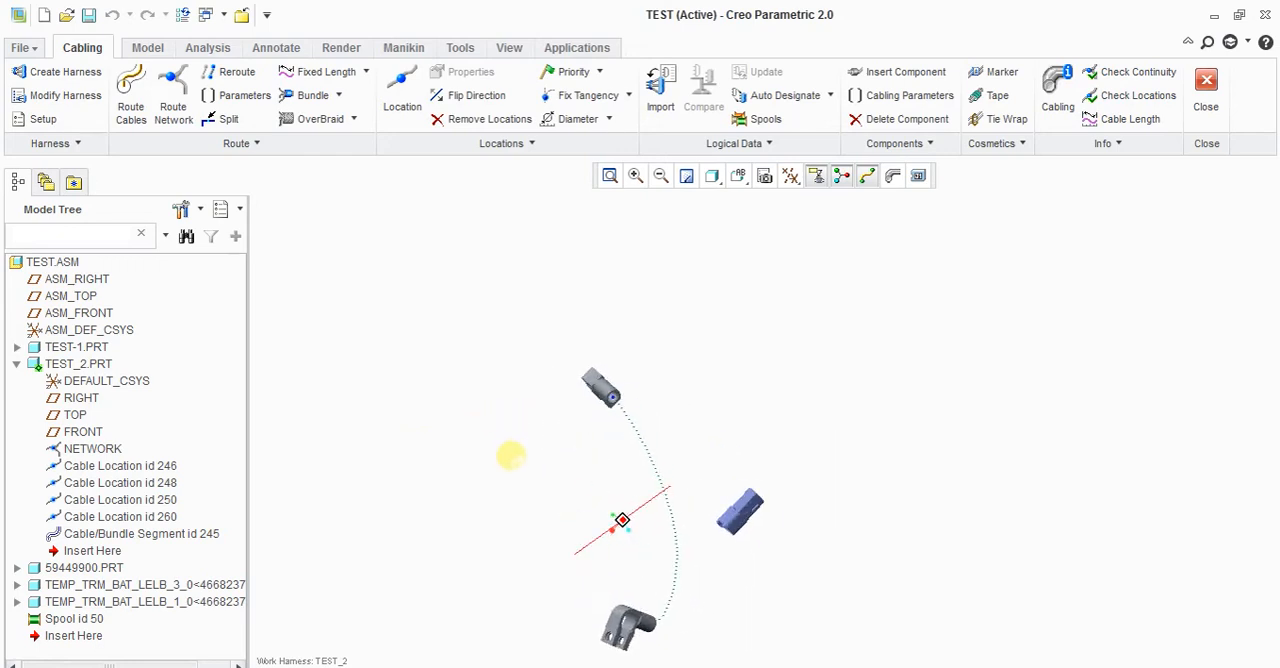
{"action": "scroll", "coordinate": [767, 523], "scroll_direction": "down", "scroll_amount": 3}
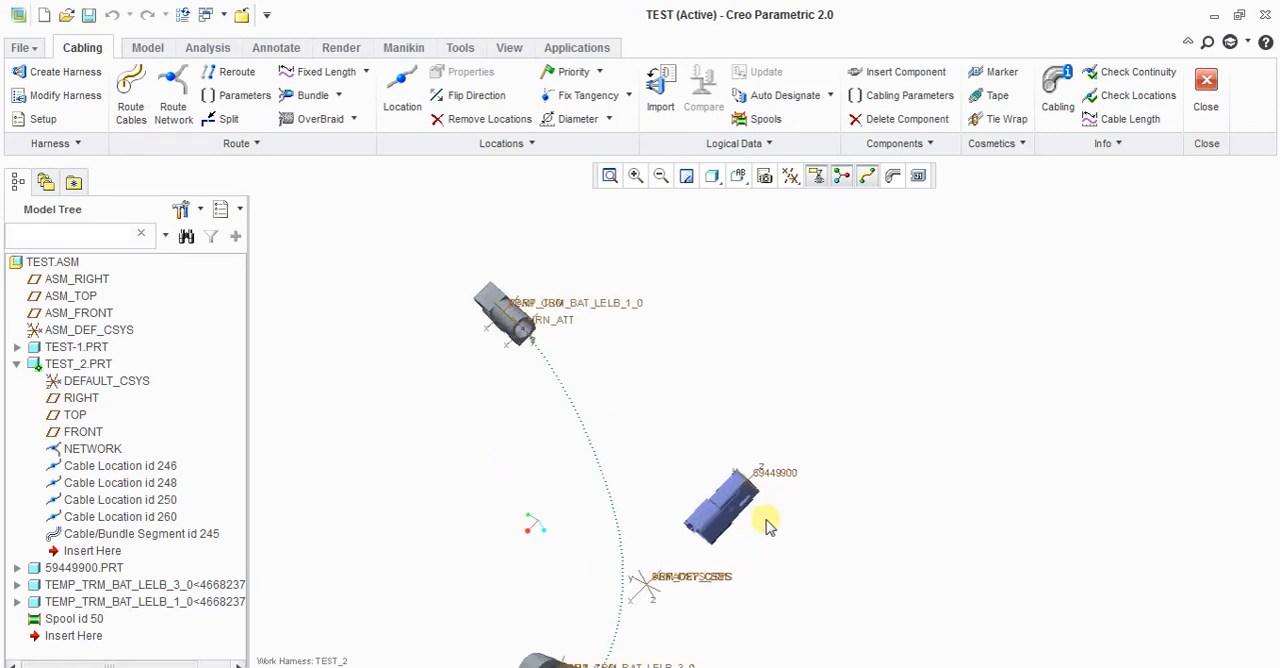
{"action": "left_click", "coordinate": [707, 527]}
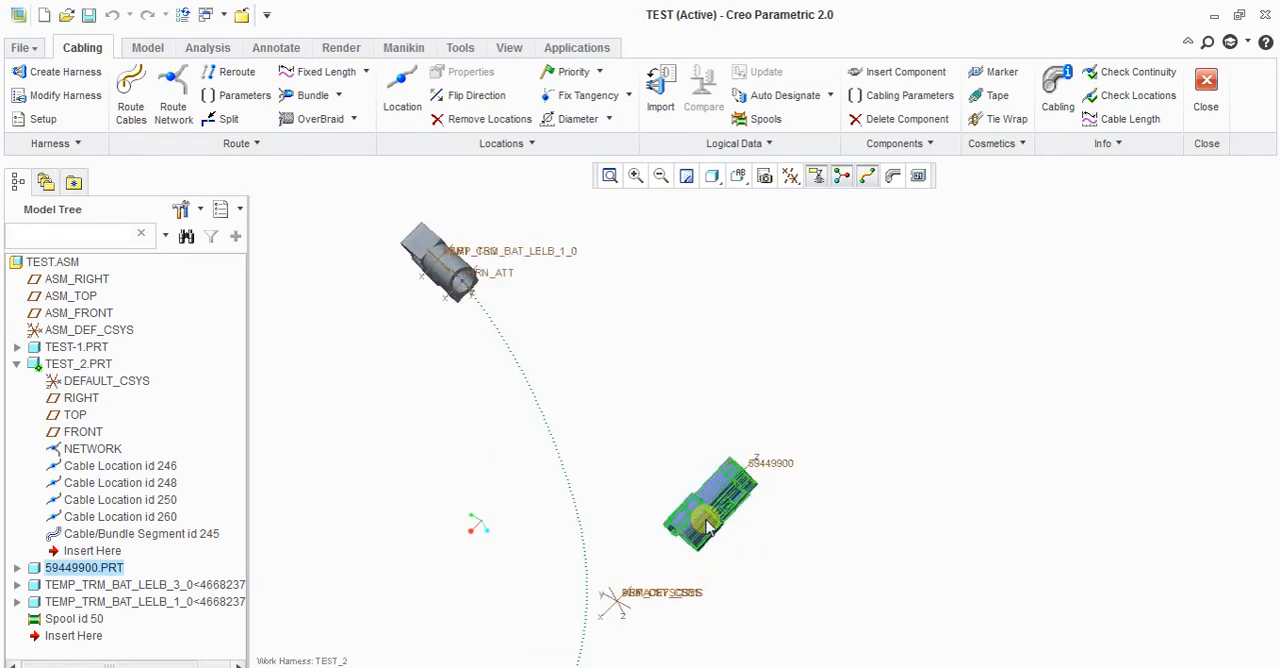
{"action": "right_click", "coordinate": [707, 527]}
{"action": "left_click", "coordinate": [769, 286]}
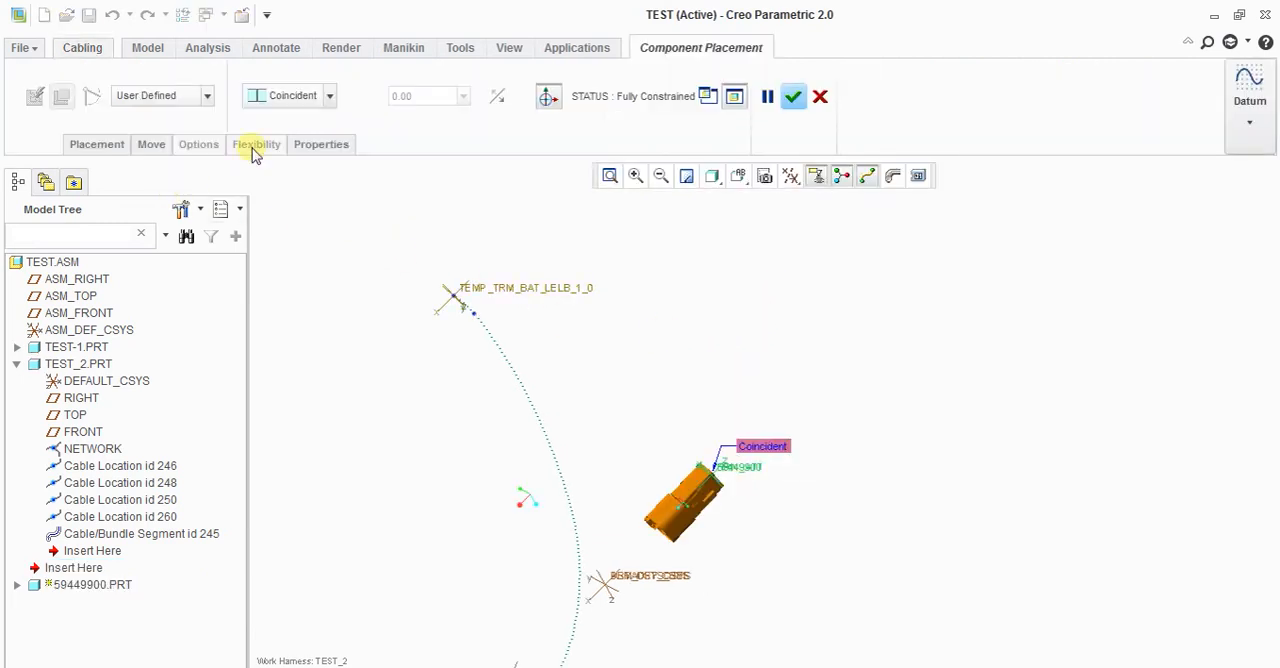
{"action": "left_click", "coordinate": [98, 146]}
{"action": "right_click", "coordinate": [126, 200]}
{"action": "left_click", "coordinate": [160, 217]}
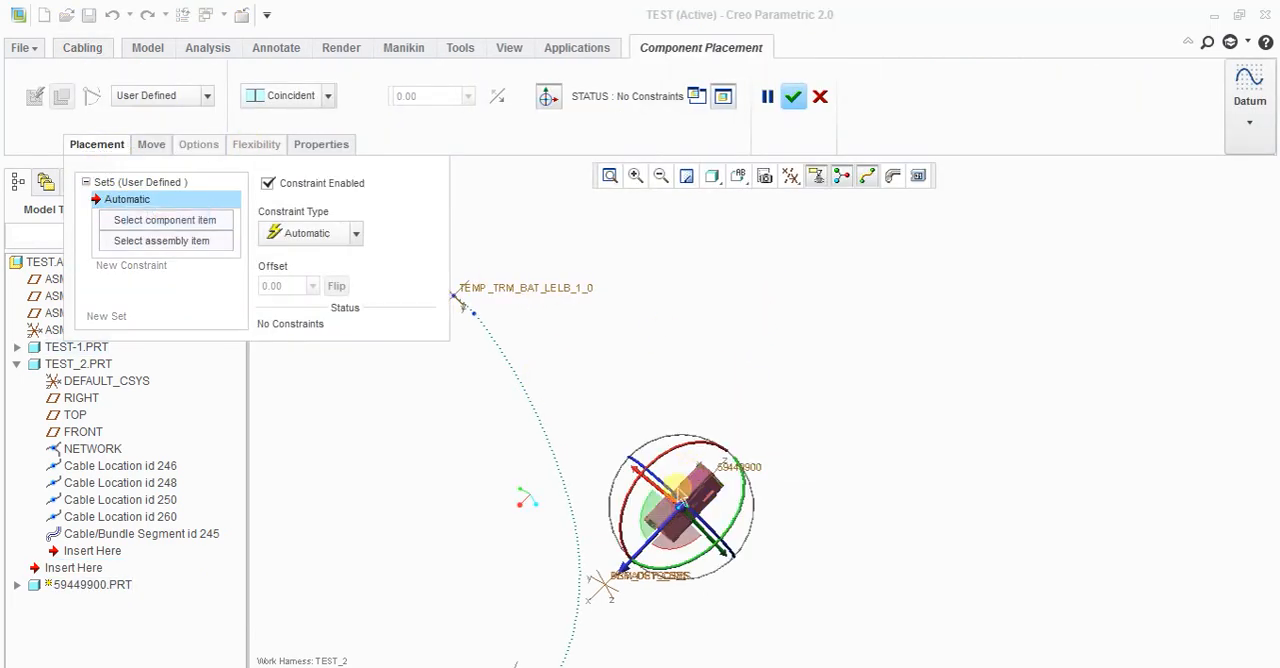
Step: Reorient the unconstrained 59449900 connector freely with the 3D dragger
{"action": "left_click_drag", "start_coordinate": [670, 440], "coordinate": [850, 543]}
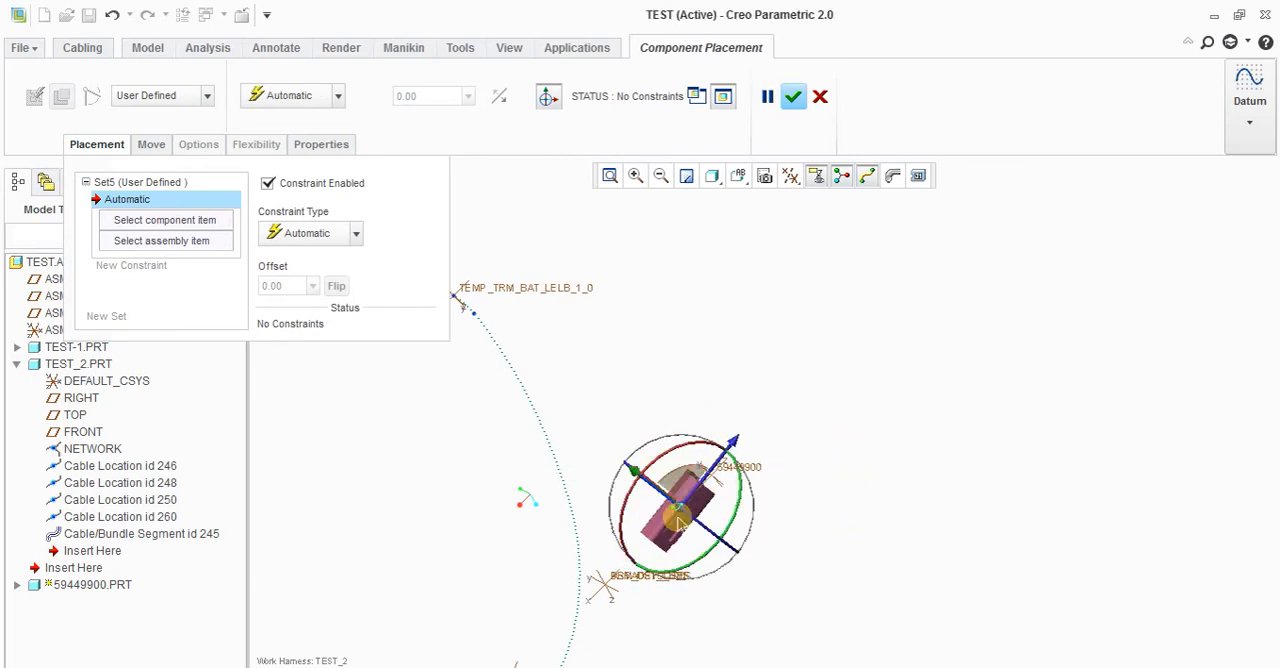
{"action": "scroll", "coordinate": [698, 376], "scroll_direction": "up", "scroll_amount": 1}
{"action": "middle_click_drag", "start_coordinate": [677, 436], "coordinate": [703, 453]}
{"action": "left_click_drag", "start_coordinate": [703, 453], "coordinate": [778, 542]}
Step: Constrain the 59449900 connector at its current position with the Fix constraint and complete the placement
{"action": "left_click", "coordinate": [296, 236]}
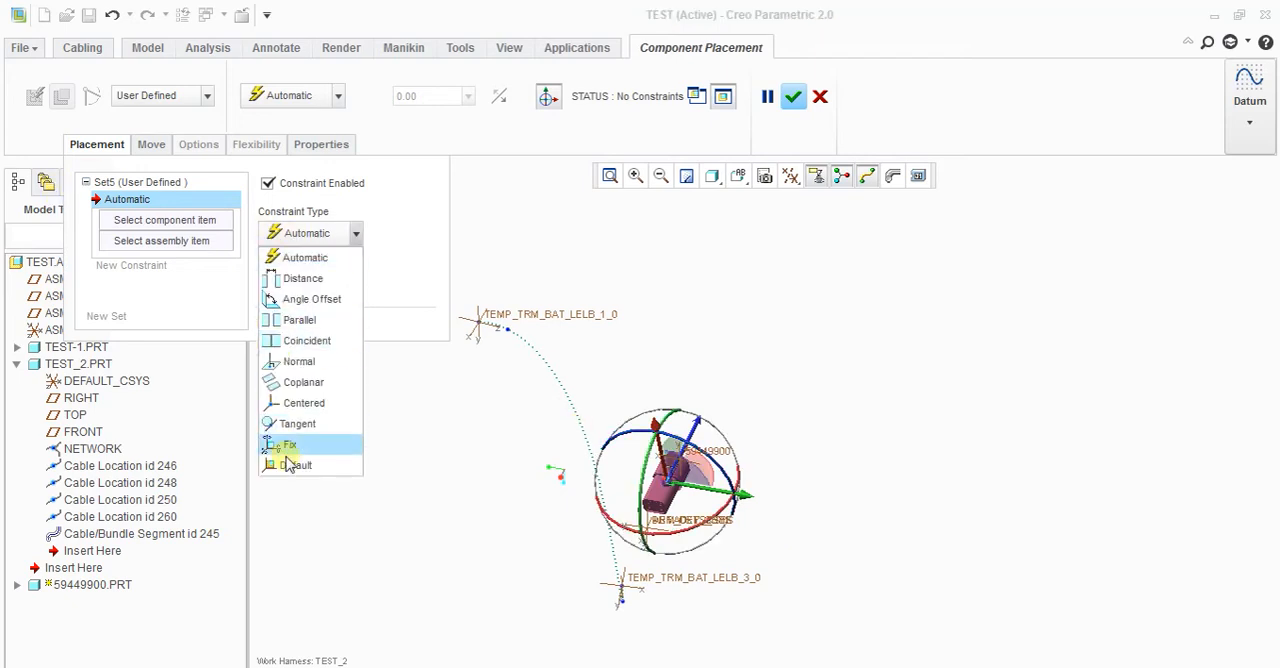
{"action": "left_click", "coordinate": [288, 446]}
{"action": "middle_click", "coordinate": [874, 411]}
{"action": "scroll", "coordinate": [863, 409], "scroll_direction": "up", "scroll_amount": 3}
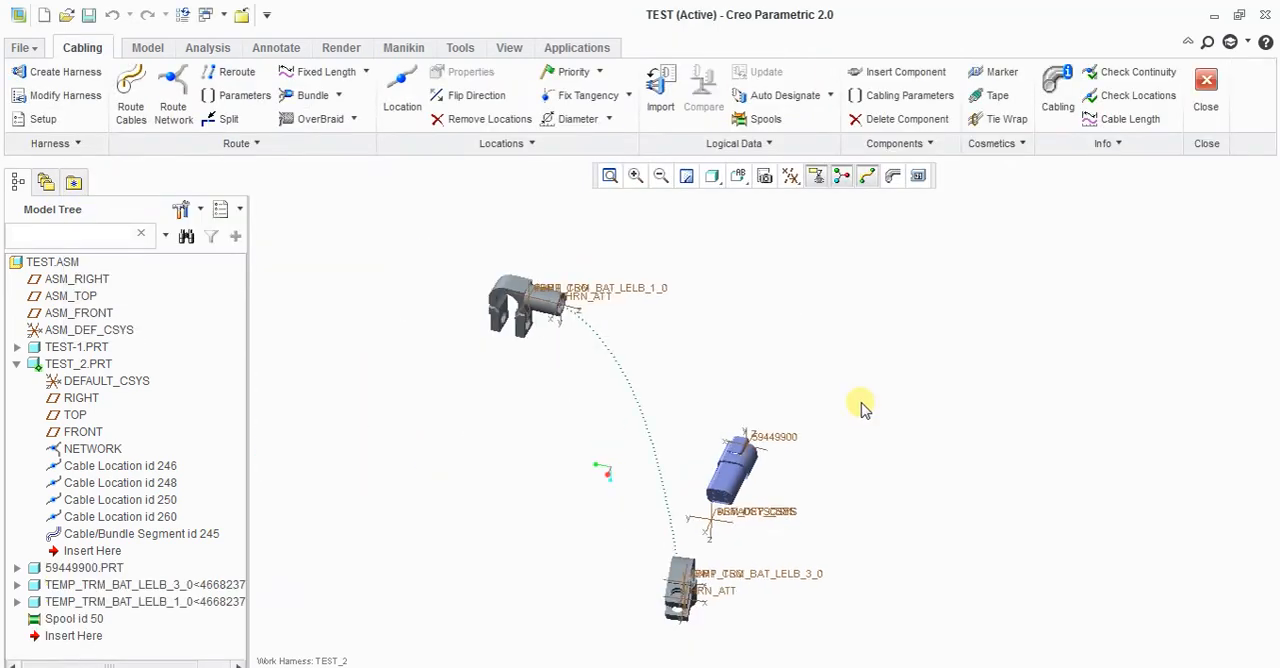
Step: Highlight the TEST-1 and TEST_2 harness parts in the assembly structure to compare which geometry belongs to each
{"action": "middle_click_drag", "start_coordinate": [831, 417], "coordinate": [776, 510]}
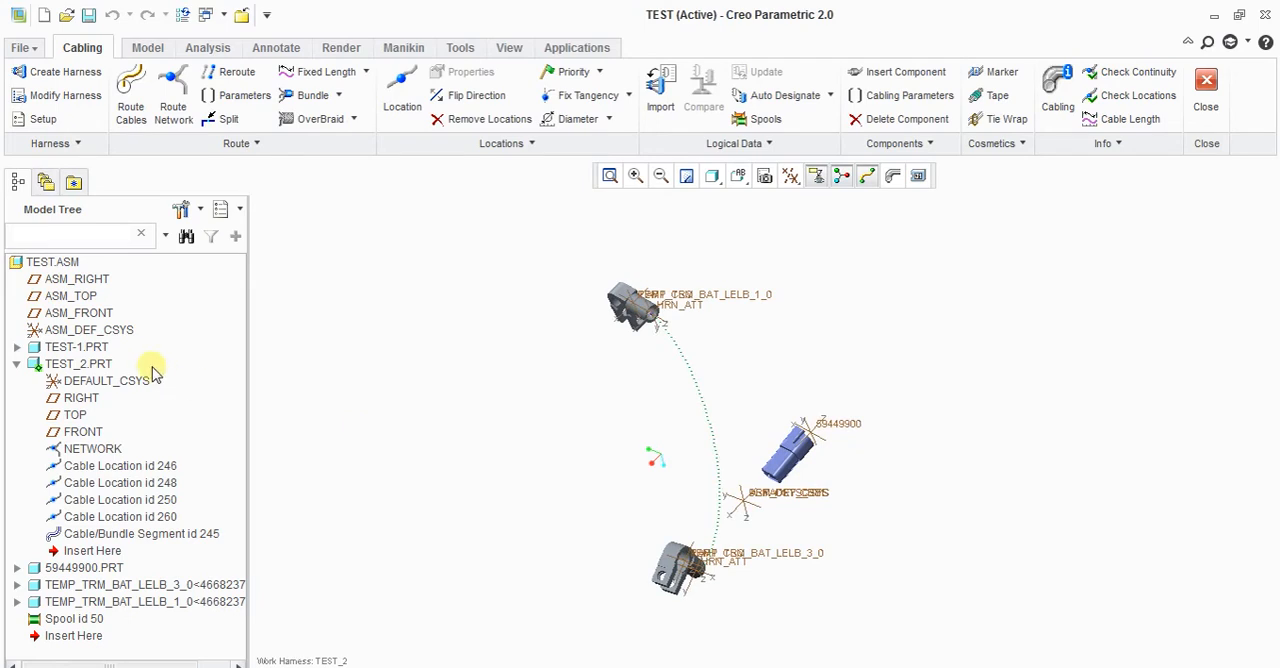
{"action": "left_click", "coordinate": [84, 350]}
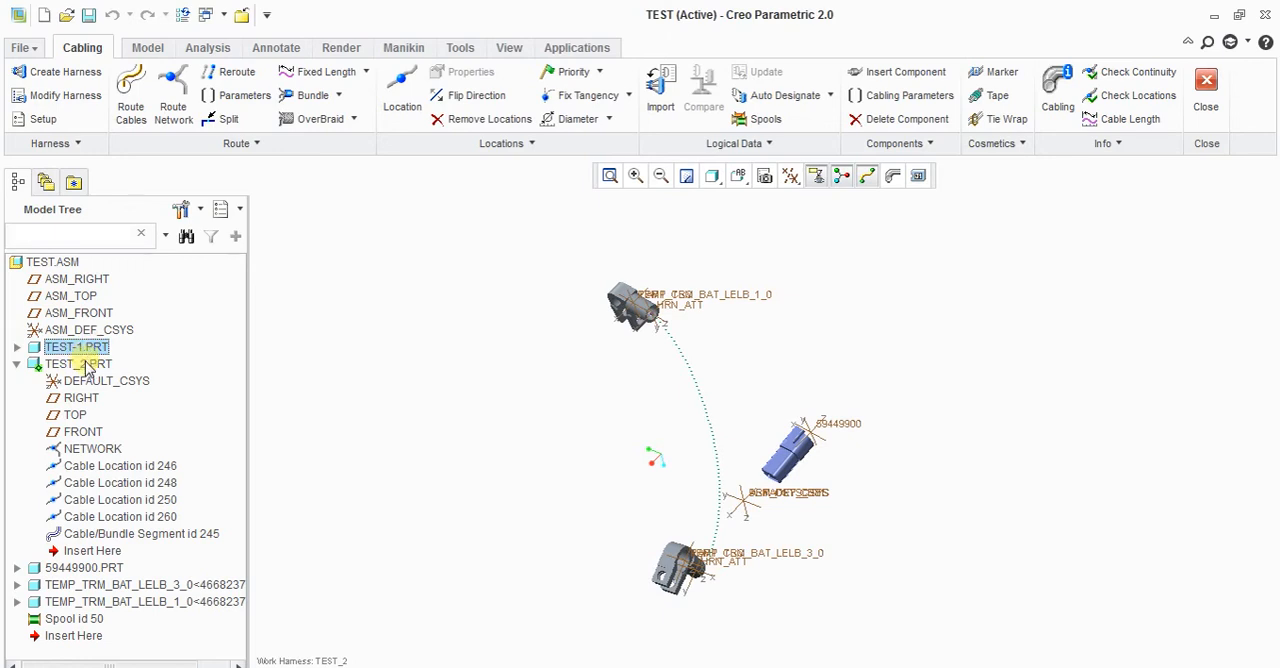
{"action": "left_click", "coordinate": [87, 366]}
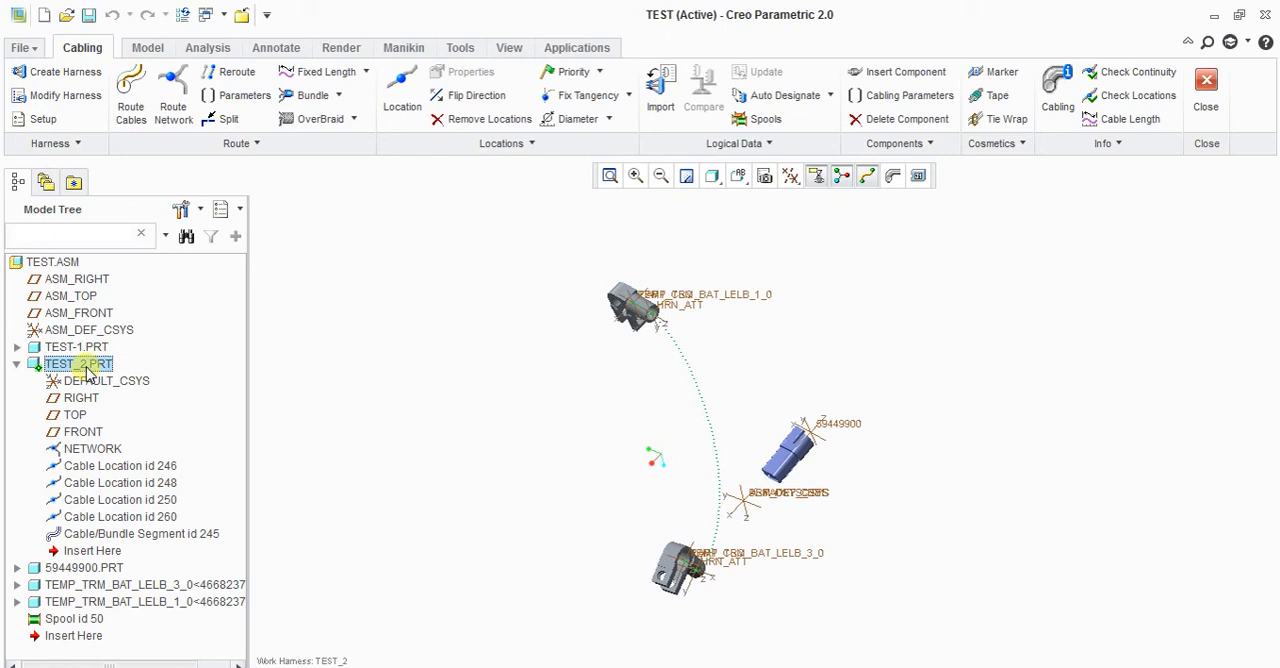
{"action": "left_click", "coordinate": [442, 421]}
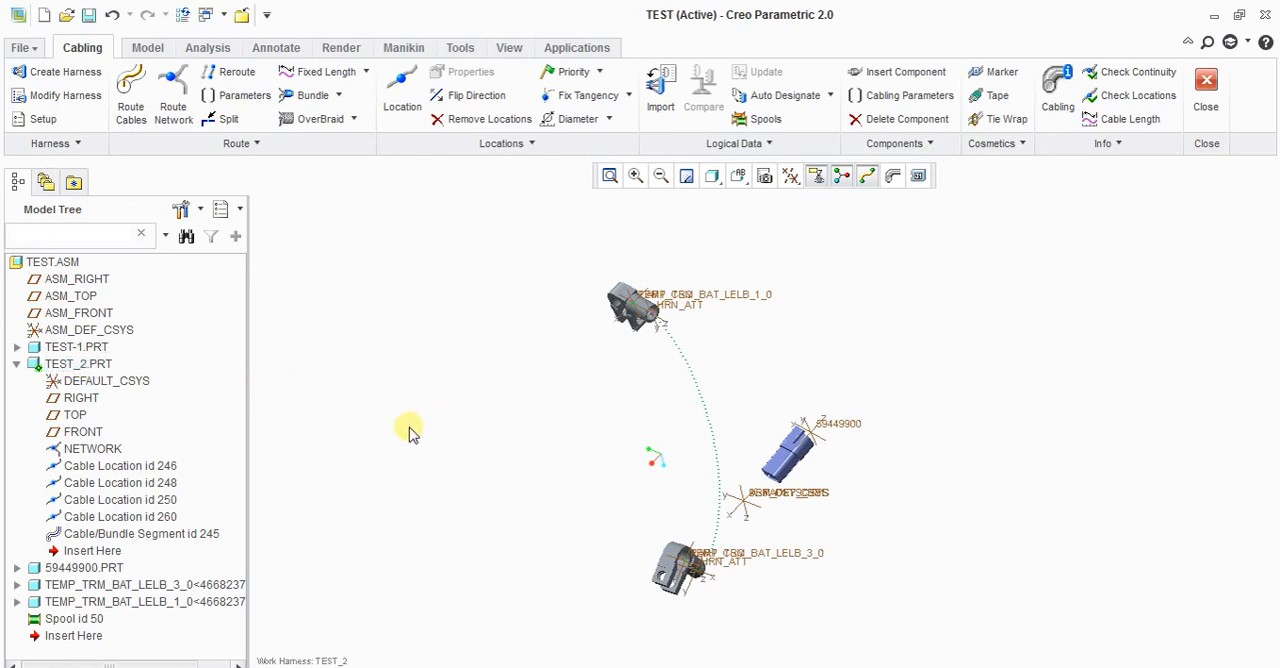
{"action": "left_click", "coordinate": [76, 349]}
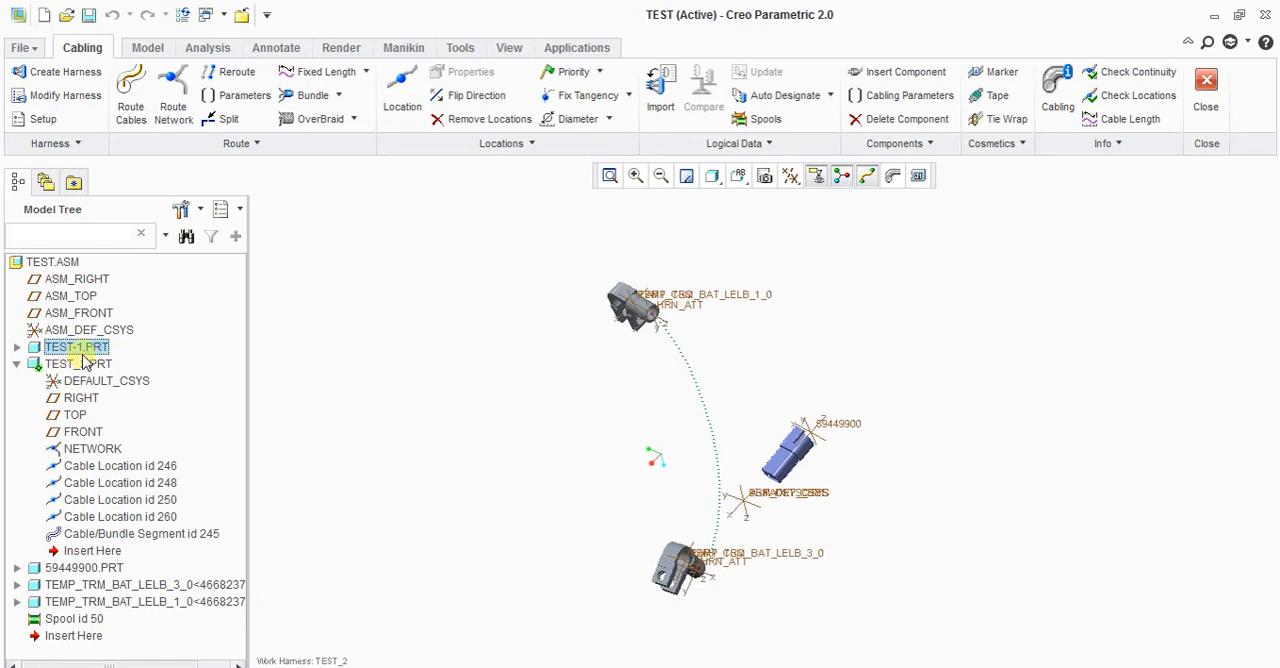
{"action": "left_click", "coordinate": [441, 423]}
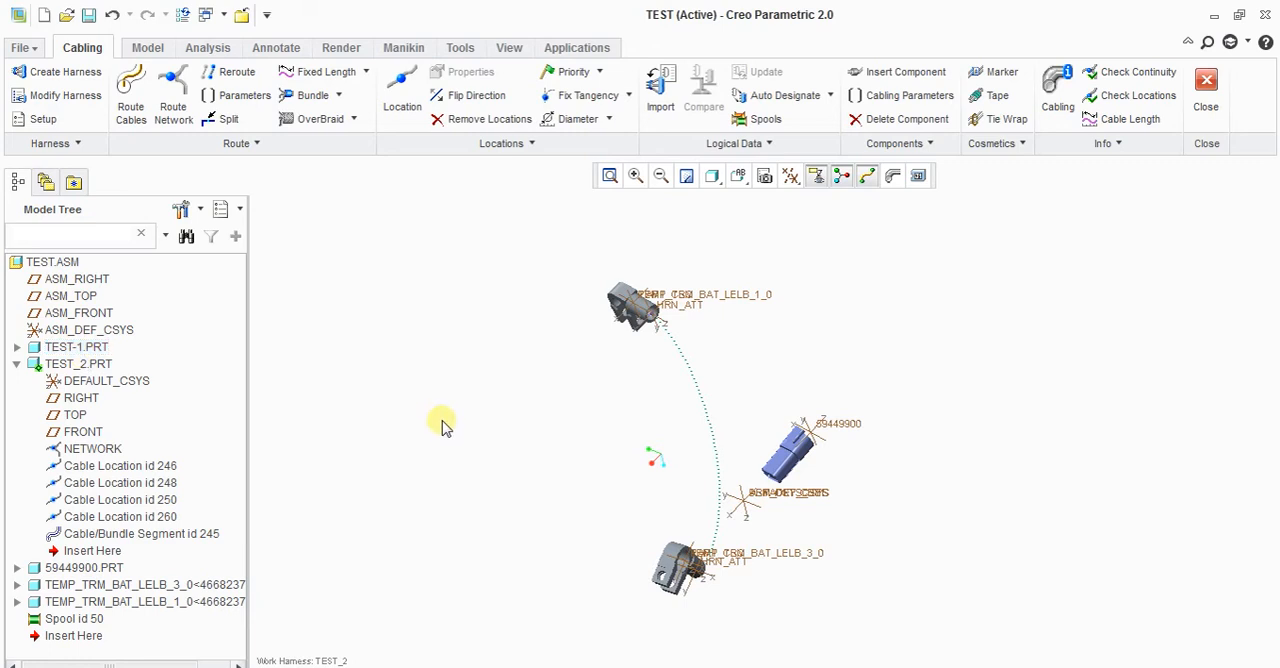
{"action": "scroll", "coordinate": [724, 567], "scroll_direction": "down", "scroll_amount": 2}
{"action": "mouse_move", "coordinate": [724, 567]}
{"action": "middle_mouse_down"}
{"action": "mouse_move", "coordinate": [709, 551]}
{"action": "mouse_move", "coordinate": [705, 573]}
{"action": "middle_mouse_up"}
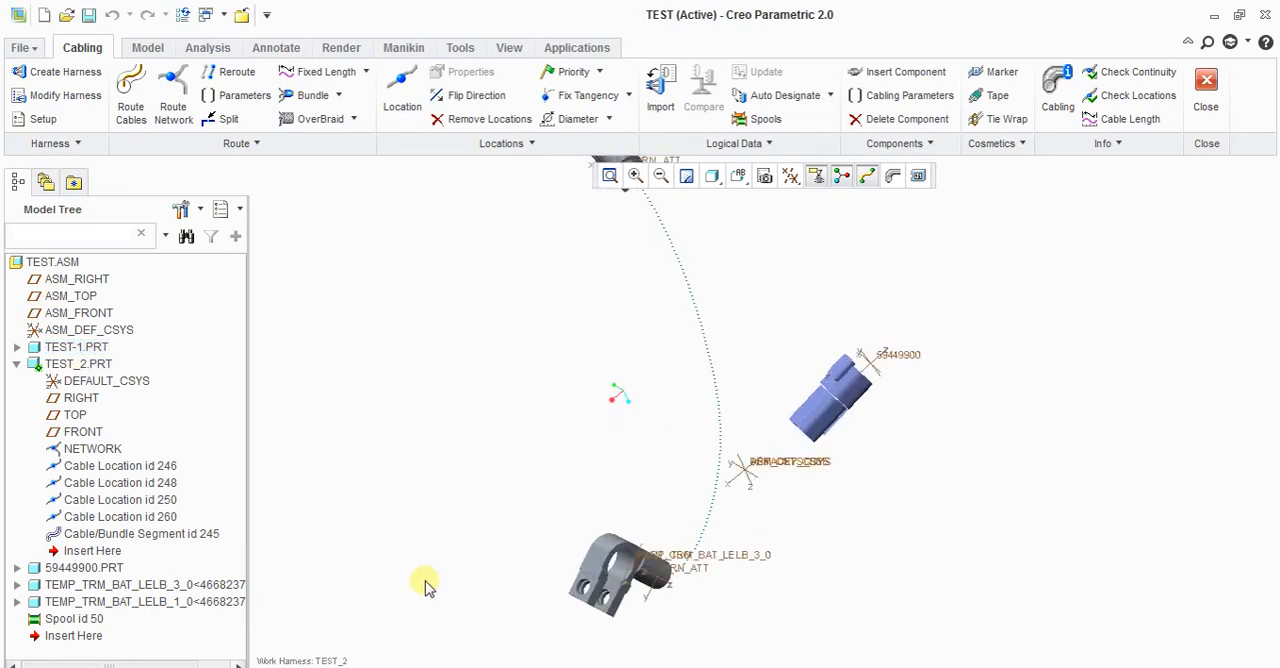
{"action": "scroll", "coordinate": [426, 584], "scroll_direction": "up", "scroll_amount": 2}
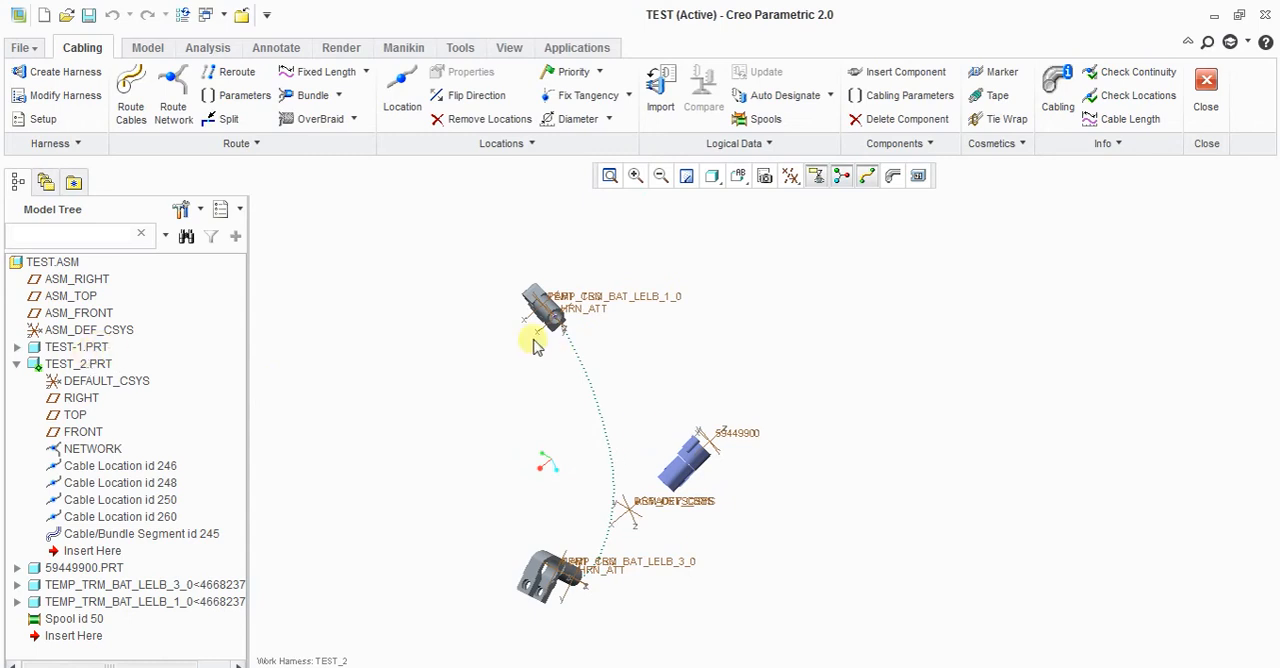
{"action": "scroll", "coordinate": [590, 578], "scroll_direction": "down", "scroll_amount": 2}
{"action": "scroll", "coordinate": [591, 577], "scroll_direction": "down", "scroll_amount": 1}
{"action": "scroll", "coordinate": [608, 524], "scroll_direction": "up", "scroll_amount": 3}
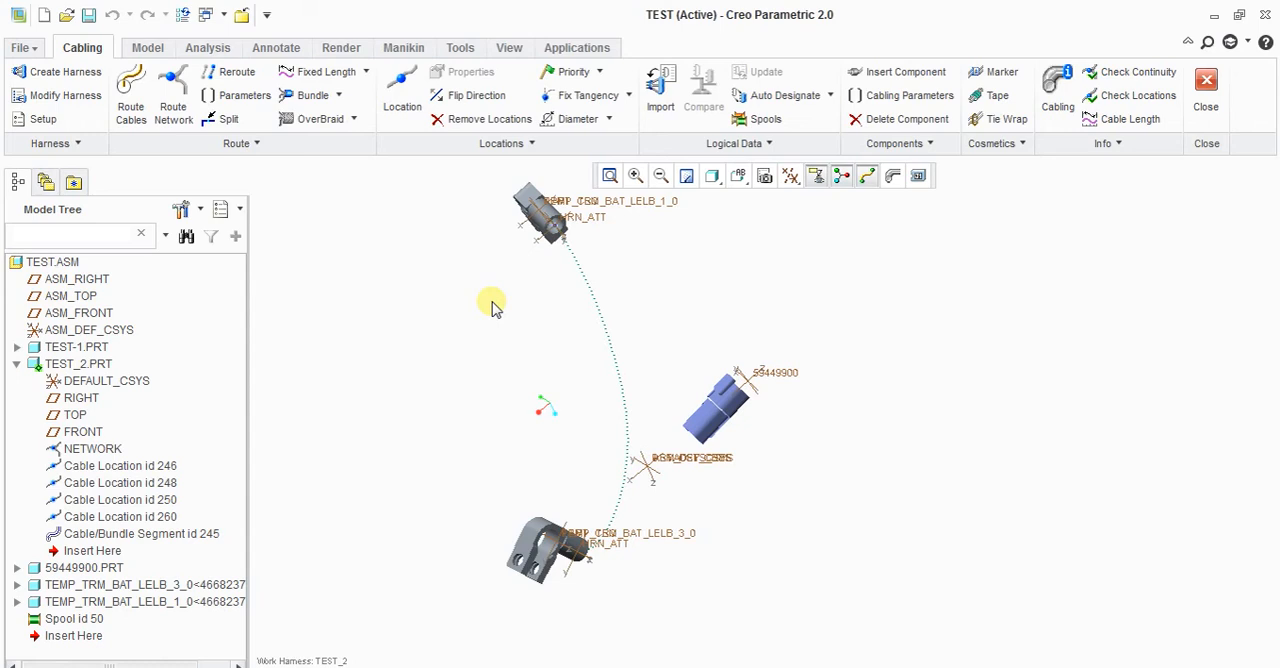
{"action": "left_click", "coordinate": [765, 121]}
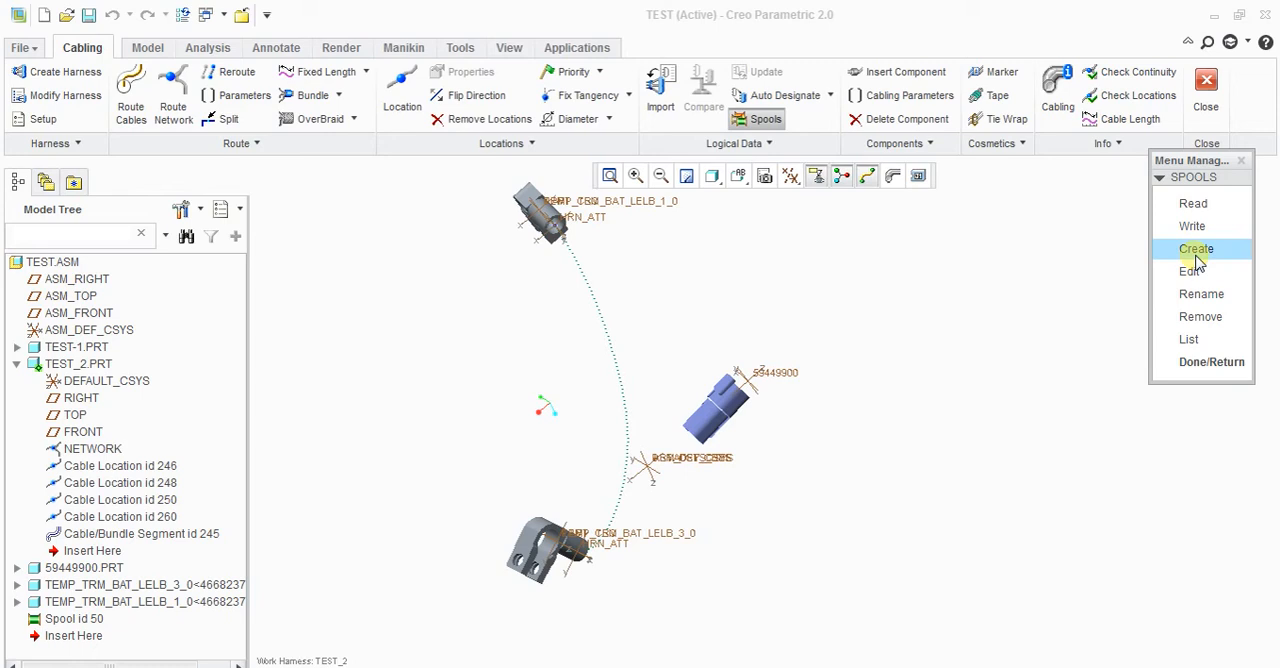
{"action": "left_click", "coordinate": [1211, 362]}
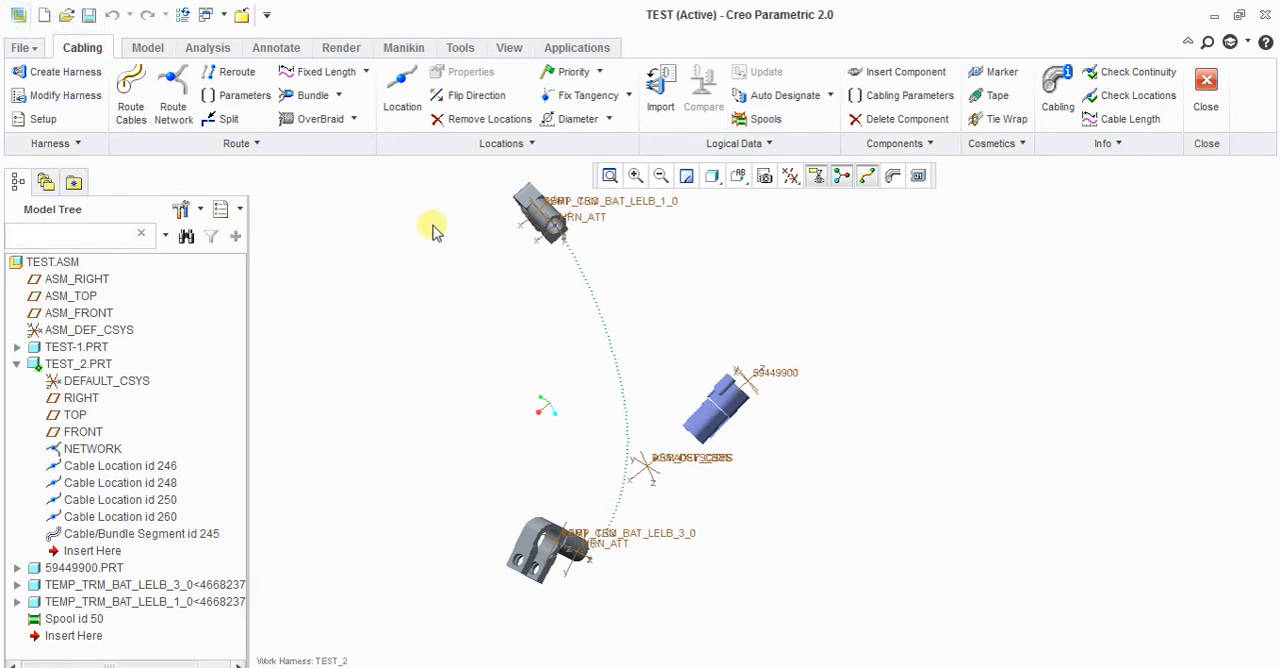
Step: Start a bundle named B-1 with round grouping and create a new sheath spool named 122 for it
{"action": "left_click", "coordinate": [293, 97]}
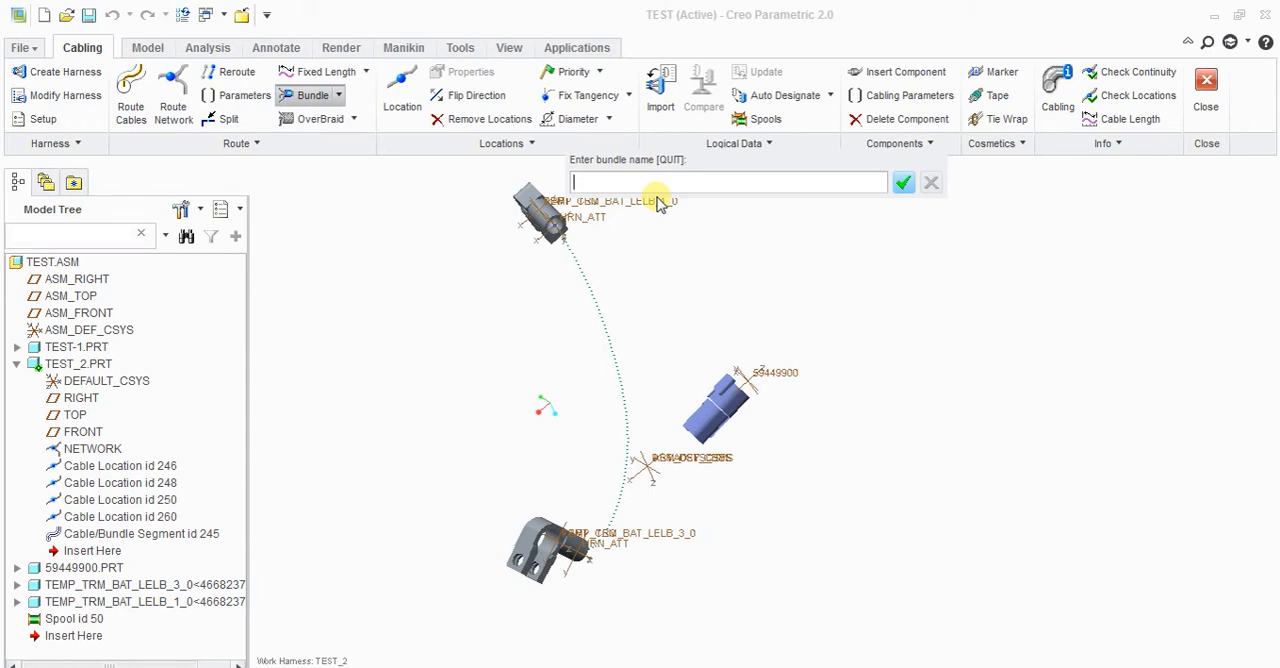
{"action": "type", "text": "B-1"}
{"action": "key", "text": "Return"}
{"action": "left_click", "coordinate": [1228, 208]}
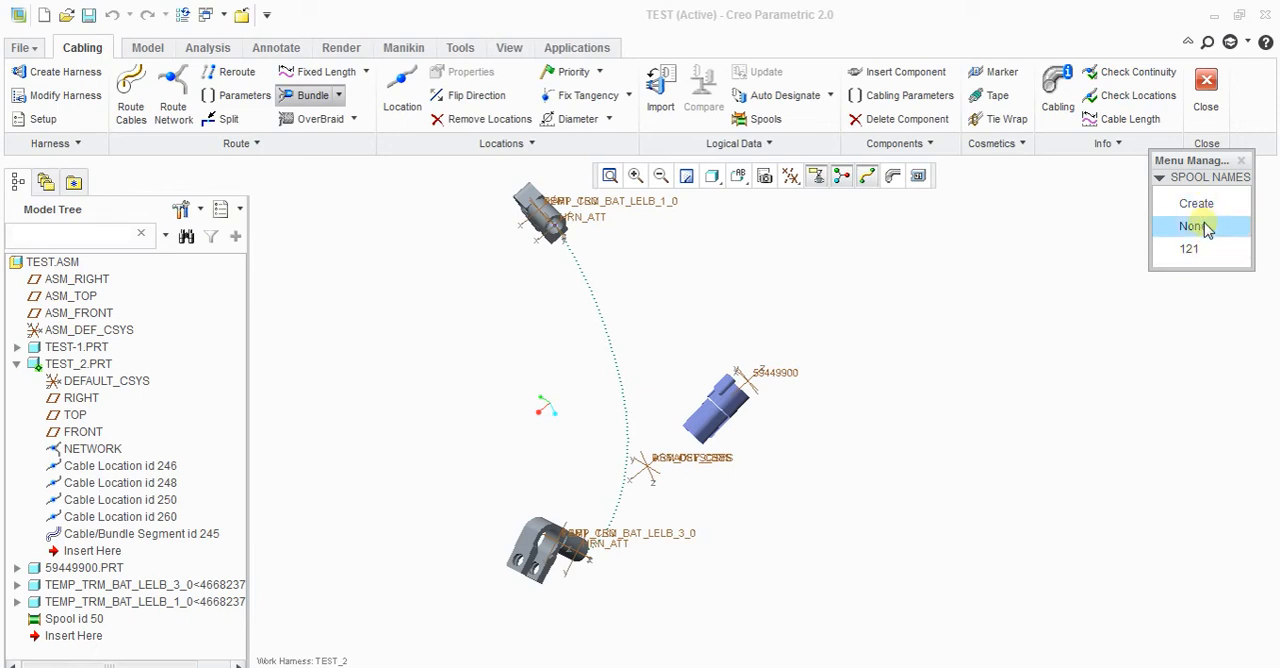
{"action": "left_click", "coordinate": [1205, 207]}
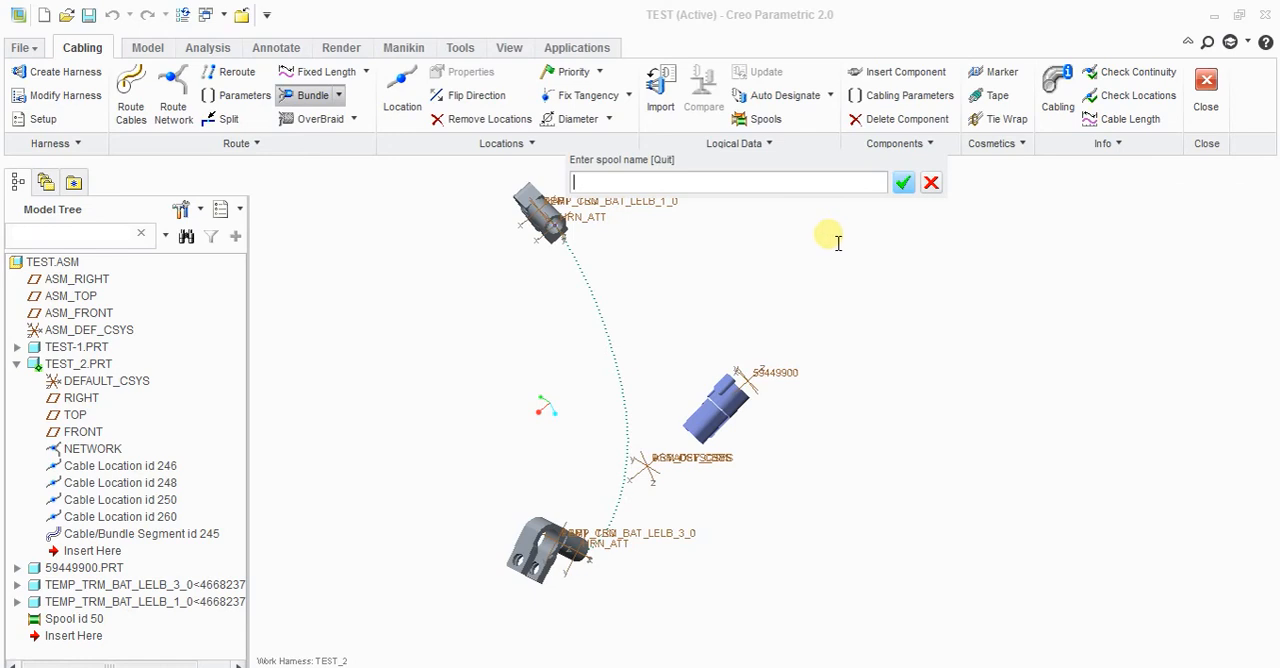
{"action": "type", "text": "122"}
{"action": "key", "text": "Return"}
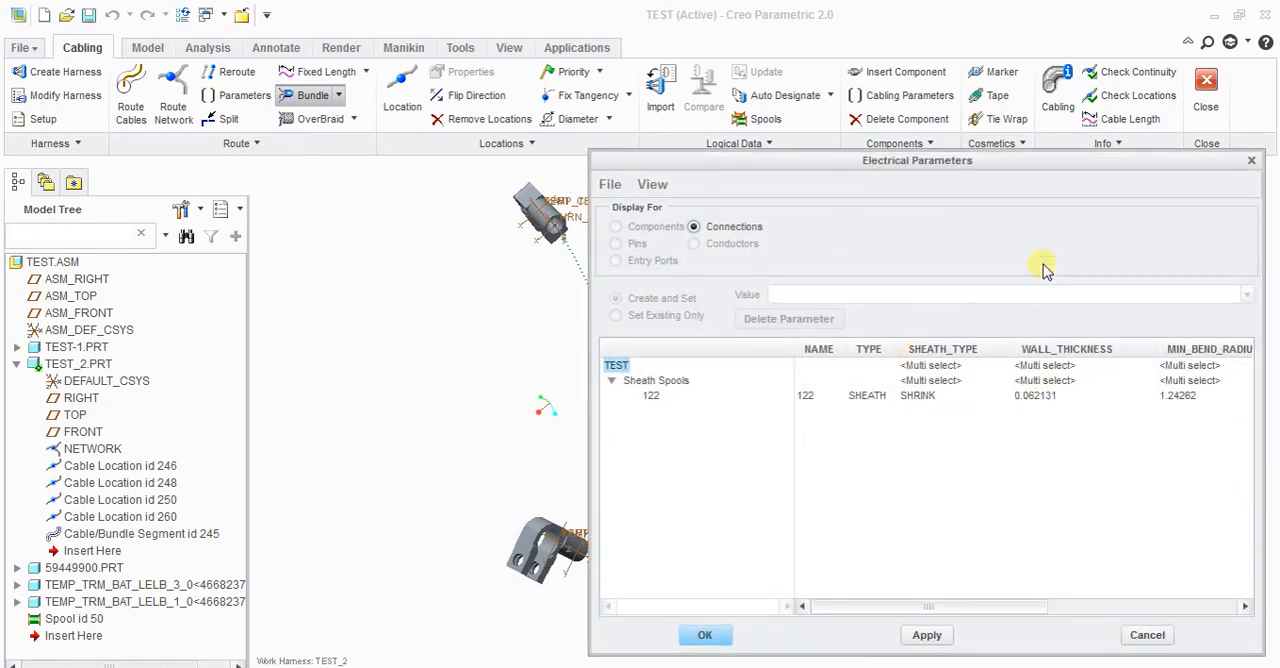
Step: Set spool 122's wall thickness to 16 and minimum bend radius to 35, apply the parameters and finish the bundle options
{"action": "left_click_drag", "start_coordinate": [1029, 166], "coordinate": [813, 170]}
{"action": "left_click_drag", "start_coordinate": [1058, 477], "coordinate": [1180, 466]}
{"action": "left_click", "coordinate": [833, 402]}
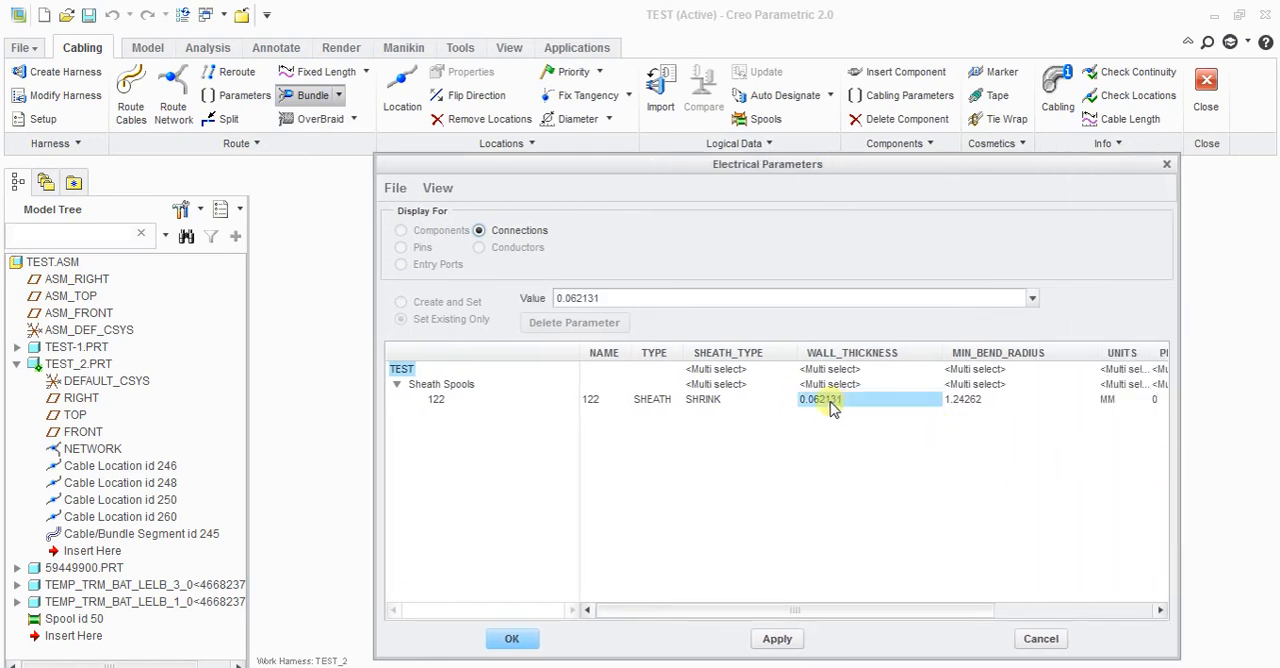
{"action": "type", "text": "16"}
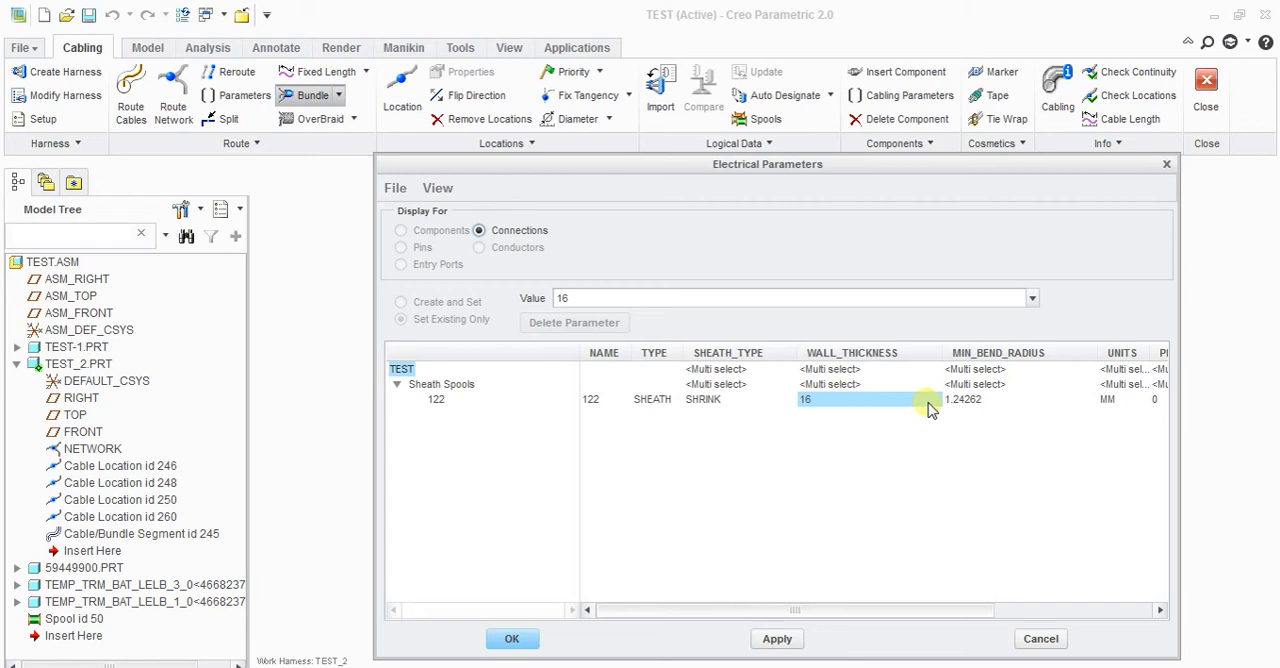
{"action": "left_click", "coordinate": [966, 400]}
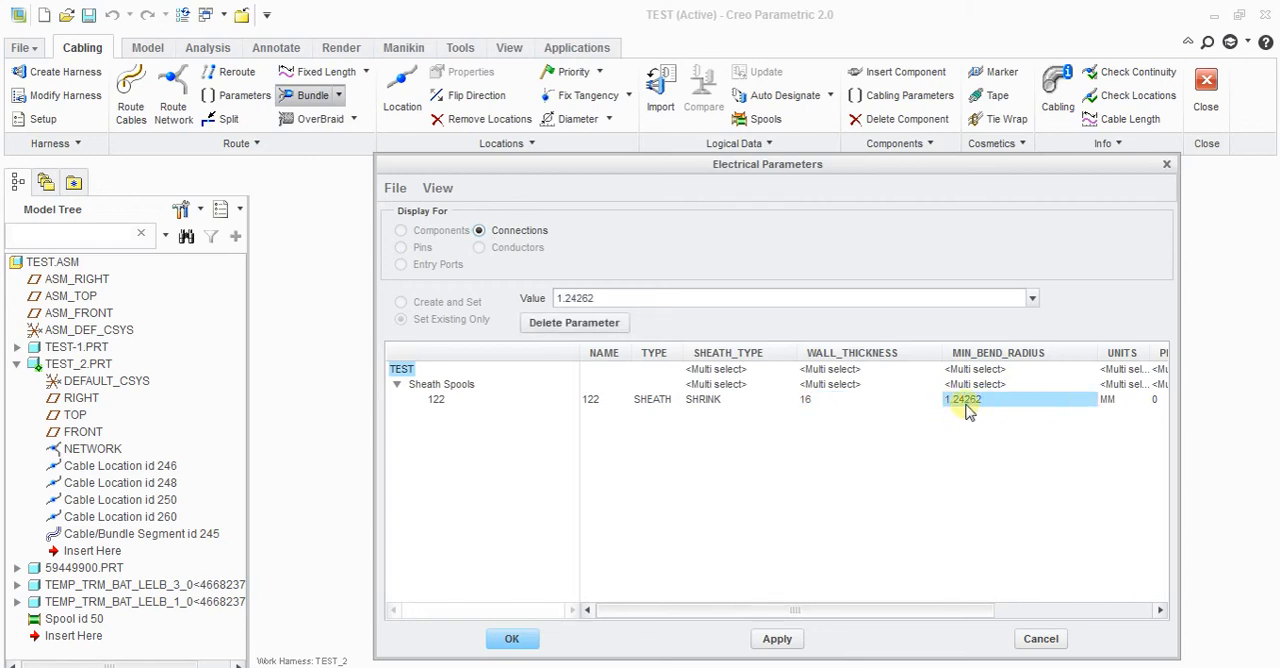
{"action": "left_click", "coordinate": [766, 306]}
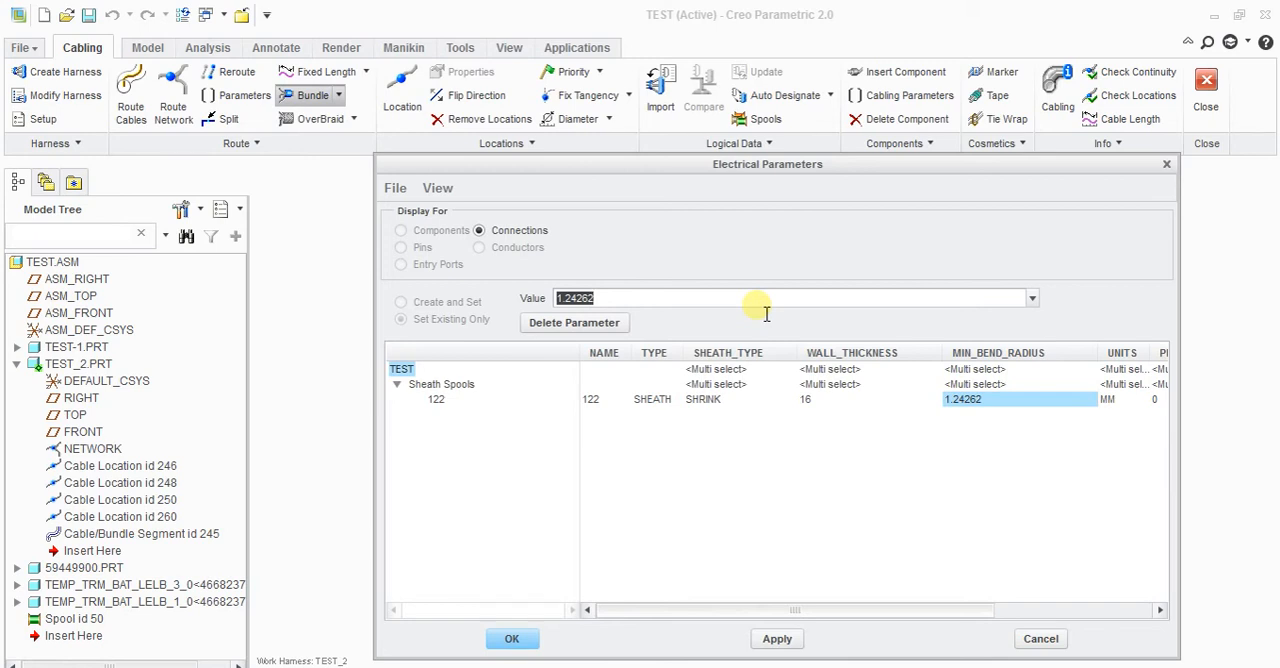
{"action": "type", "text": "35"}
{"action": "key", "text": "Return"}
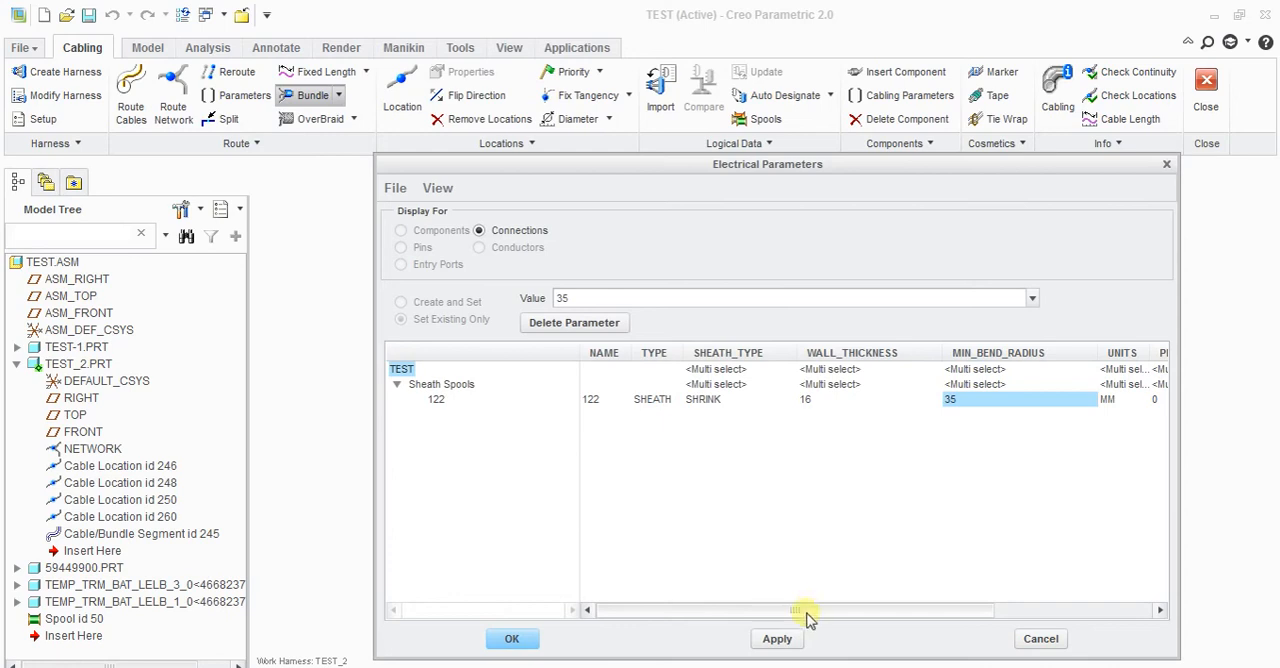
{"action": "left_click", "coordinate": [780, 639]}
{"action": "left_click", "coordinate": [522, 645]}
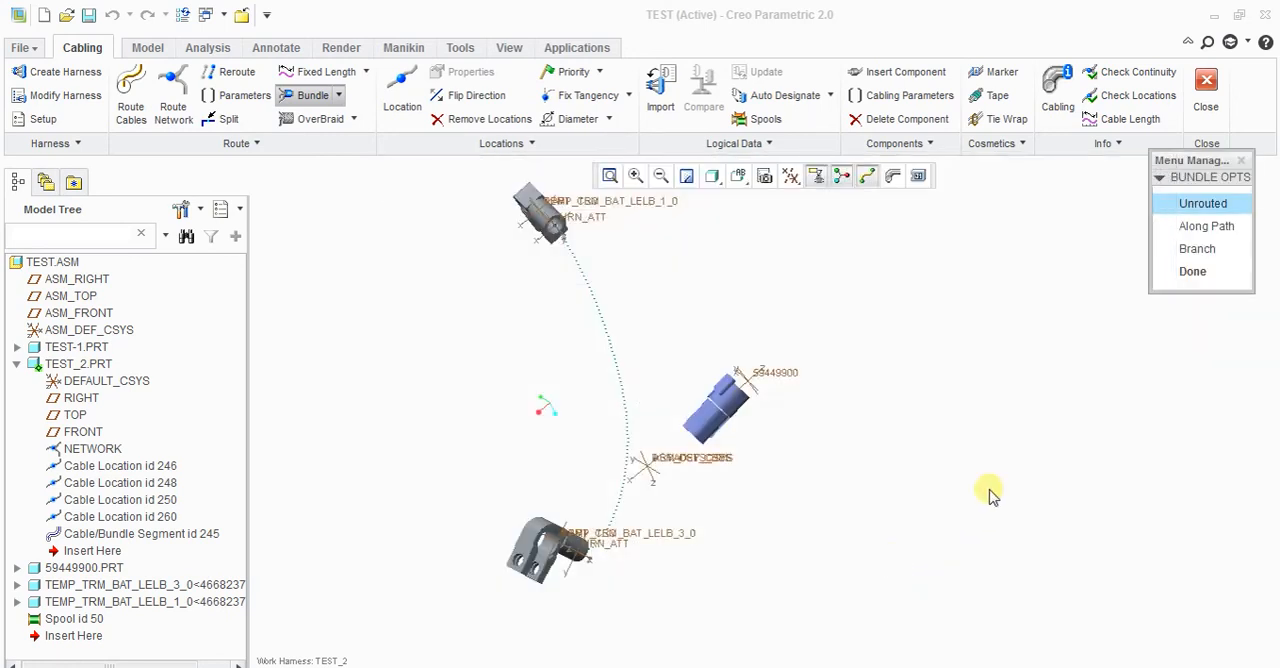
{"action": "left_click", "coordinate": [1192, 271]}
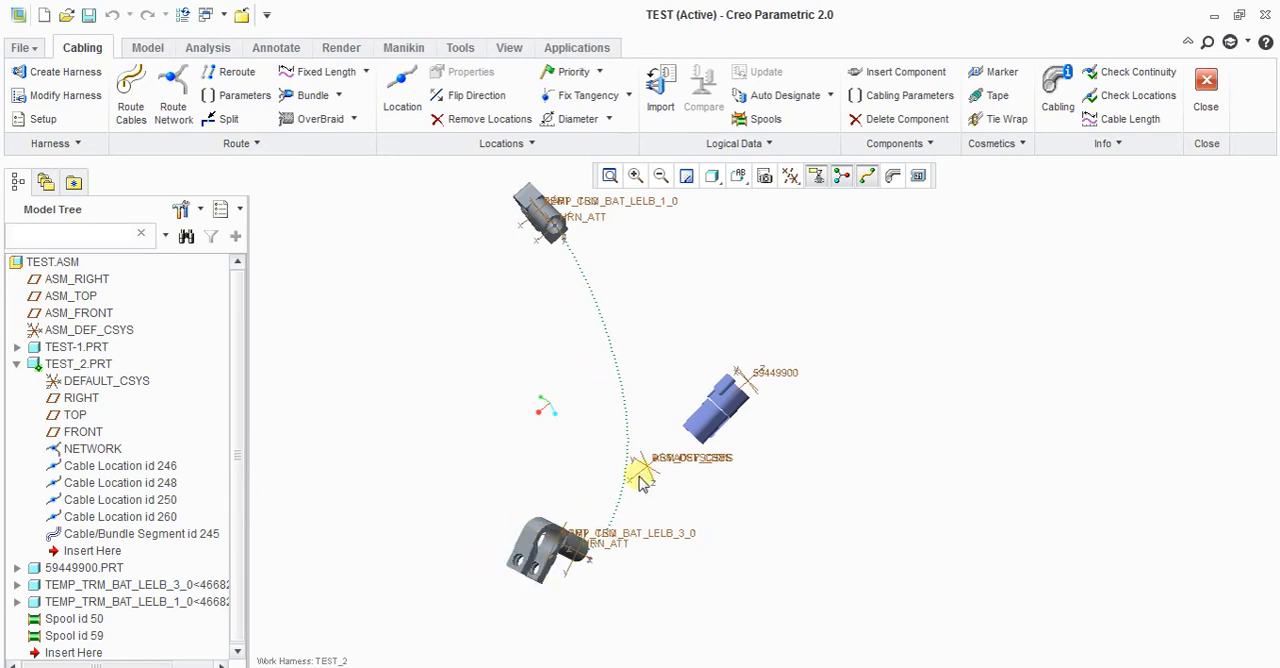
{"action": "scroll", "coordinate": [640, 480], "scroll_direction": "up", "scroll_amount": 2}
{"action": "scroll", "coordinate": [666, 580], "scroll_direction": "down", "scroll_amount": 1}
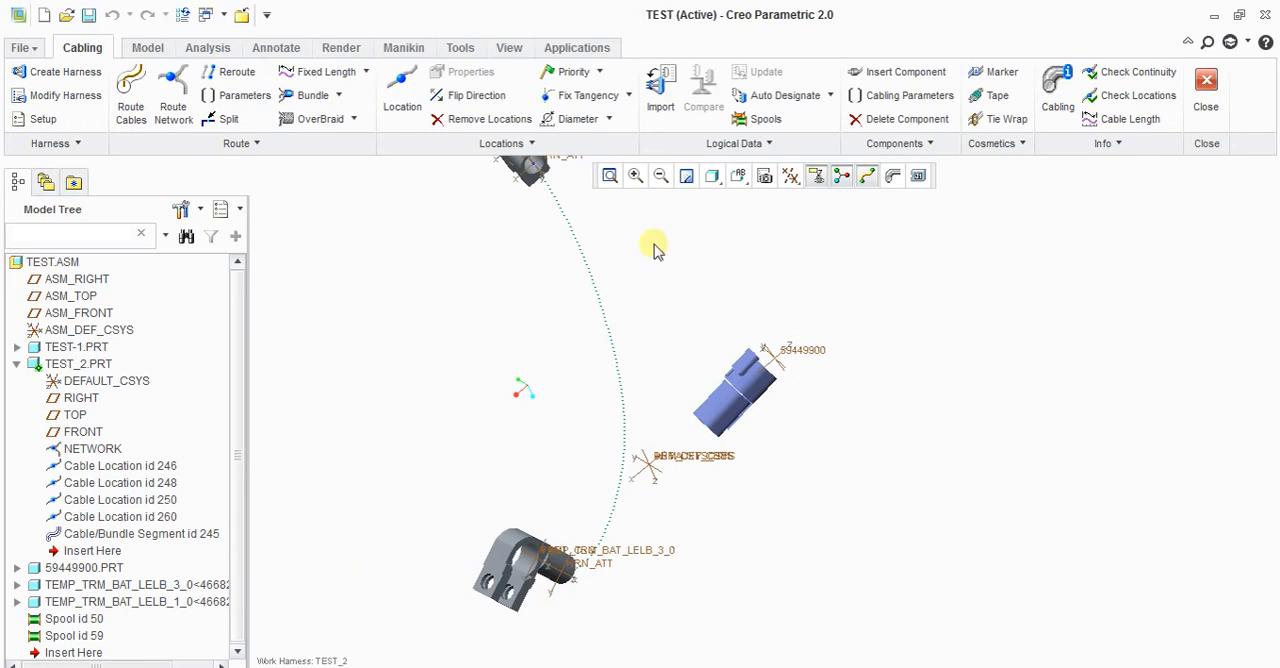
{"action": "left_click", "coordinate": [762, 118]}
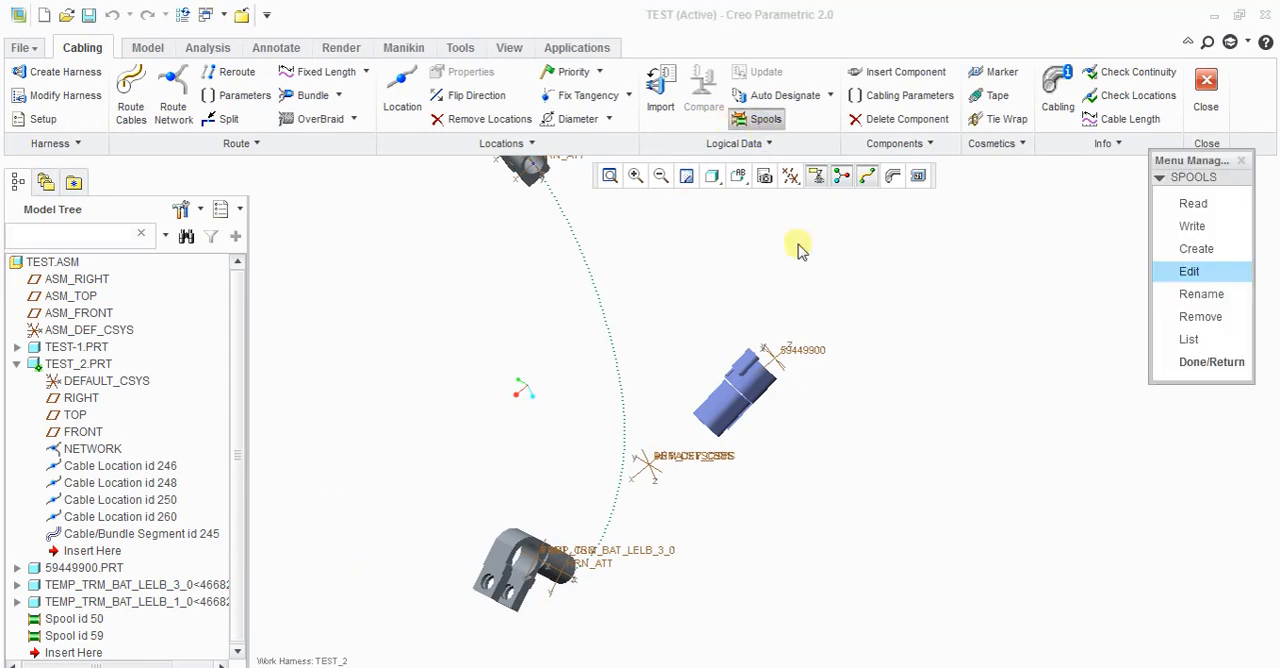
{"action": "left_click", "coordinate": [1211, 272]}
{"action": "left_click", "coordinate": [1027, 81]}
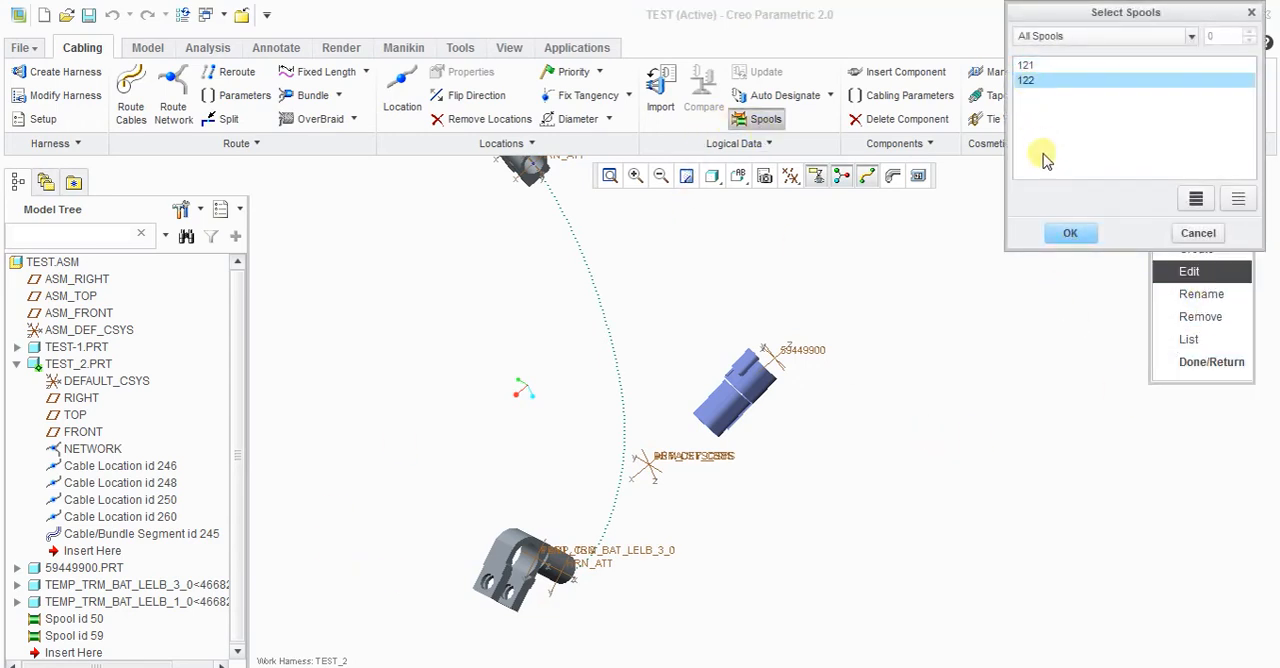
{"action": "left_click", "coordinate": [1067, 240]}
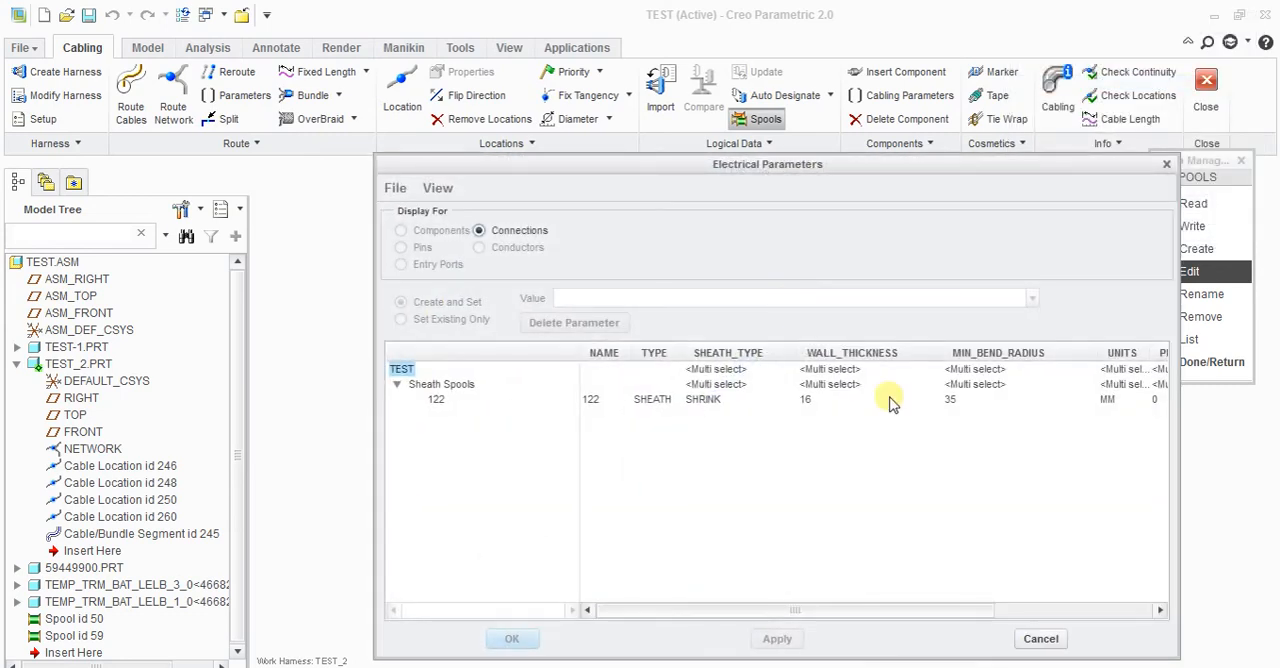
{"action": "left_click", "coordinate": [951, 401]}
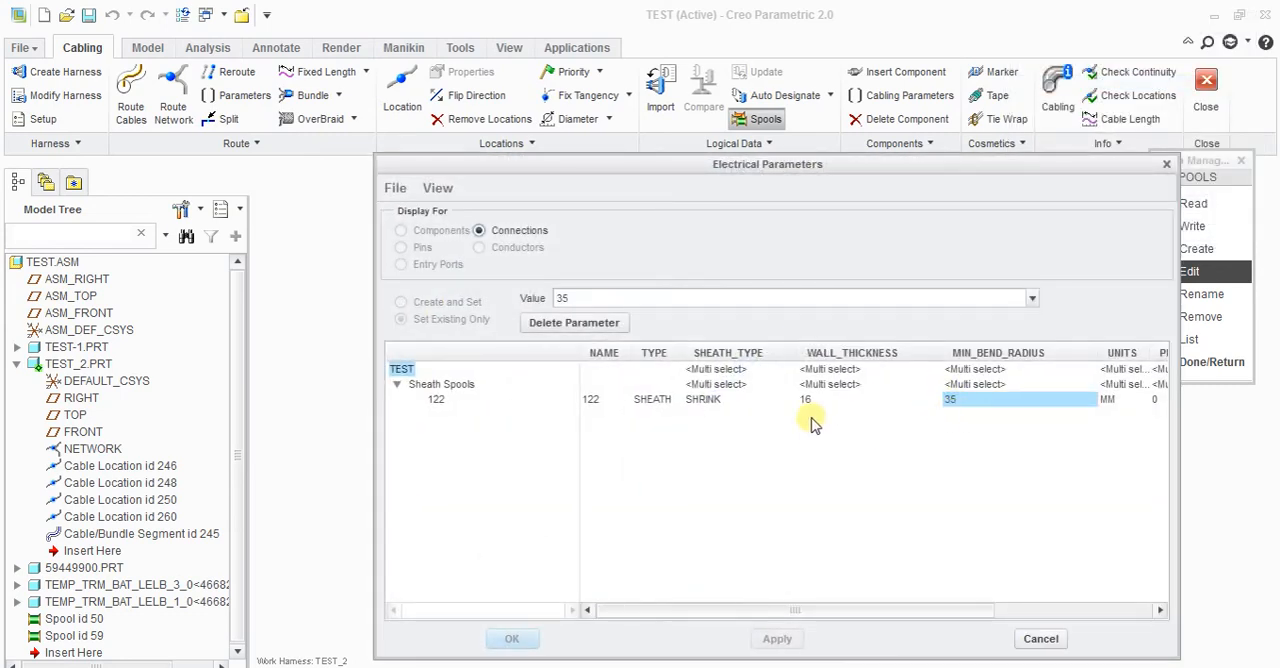
{"action": "double_click", "coordinate": [676, 303]}
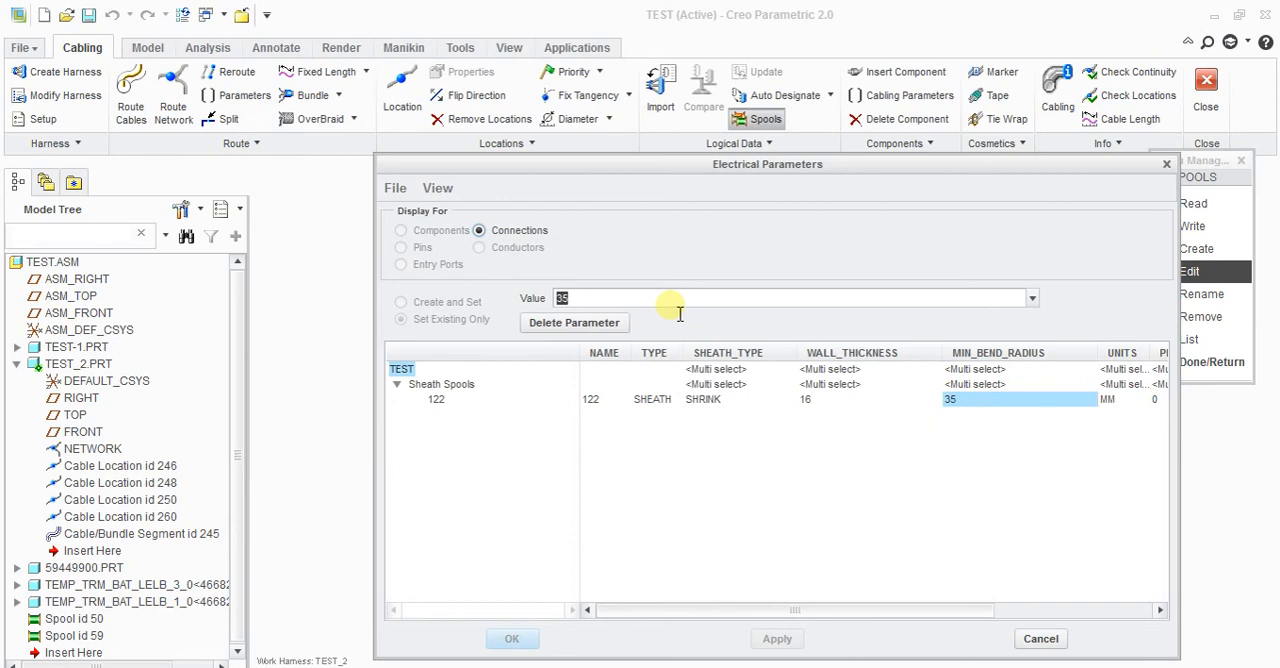
{"action": "type", "text": "5"}
{"action": "key", "text": "BackSpace"}
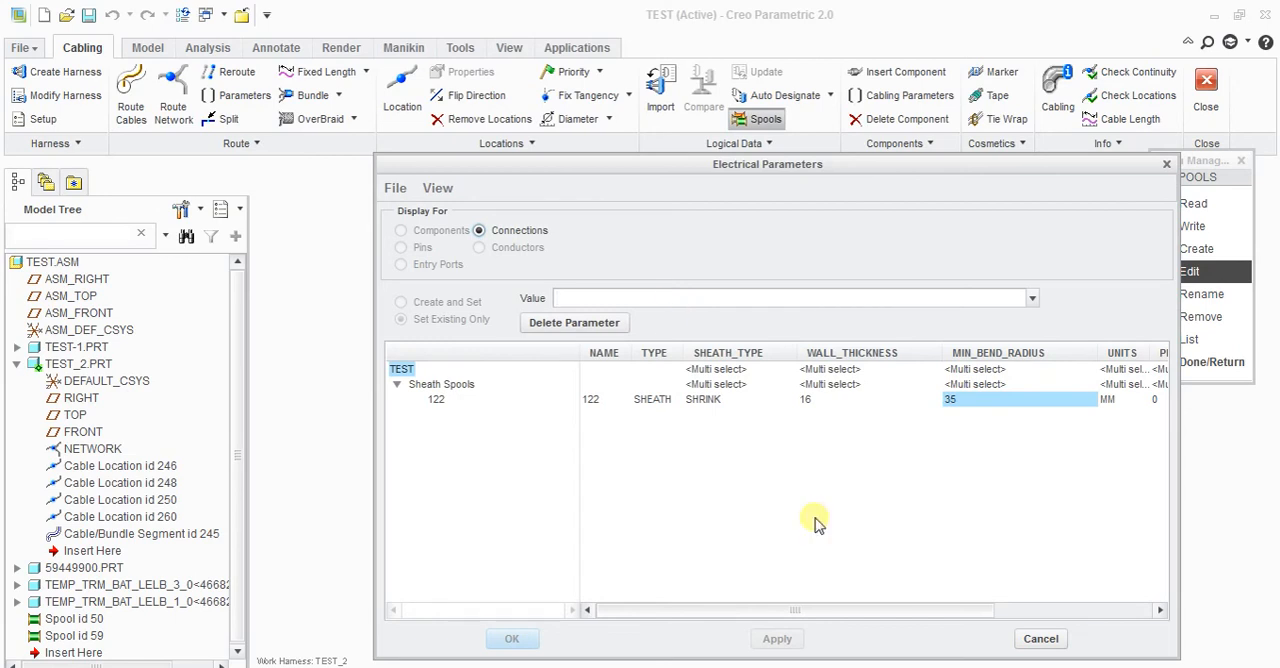
{"action": "left_click_drag", "start_coordinate": [769, 167], "coordinate": [741, 149]}
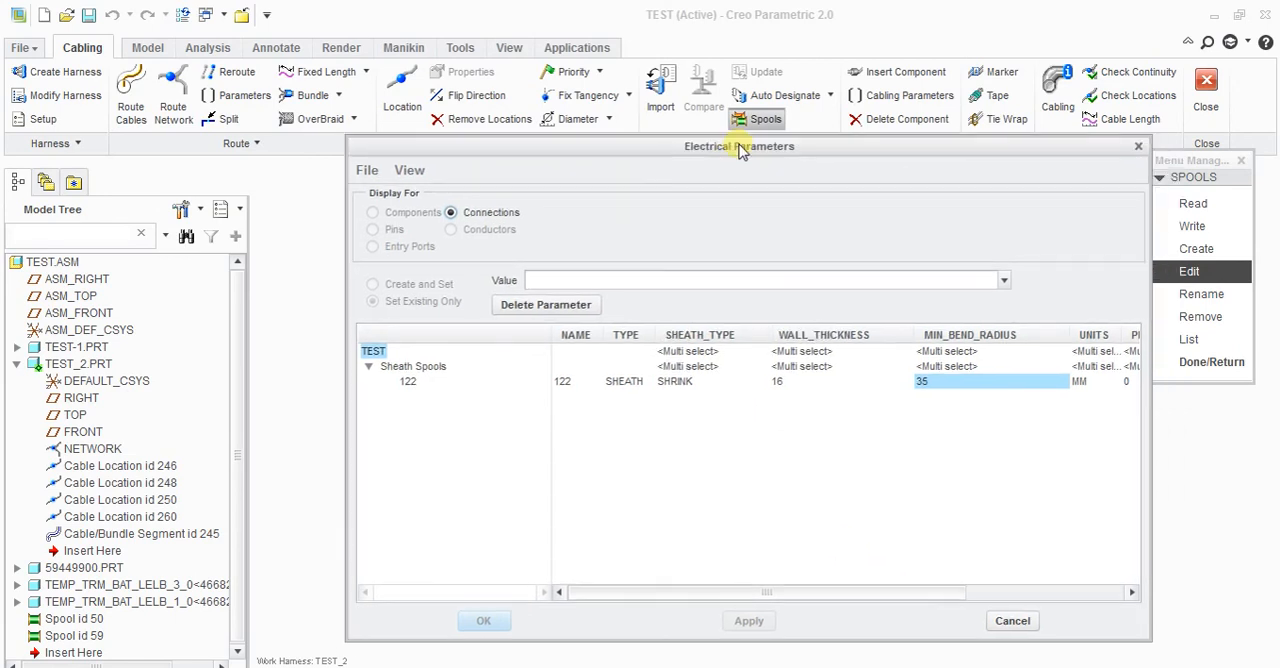
{"action": "left_click", "coordinate": [1010, 622]}
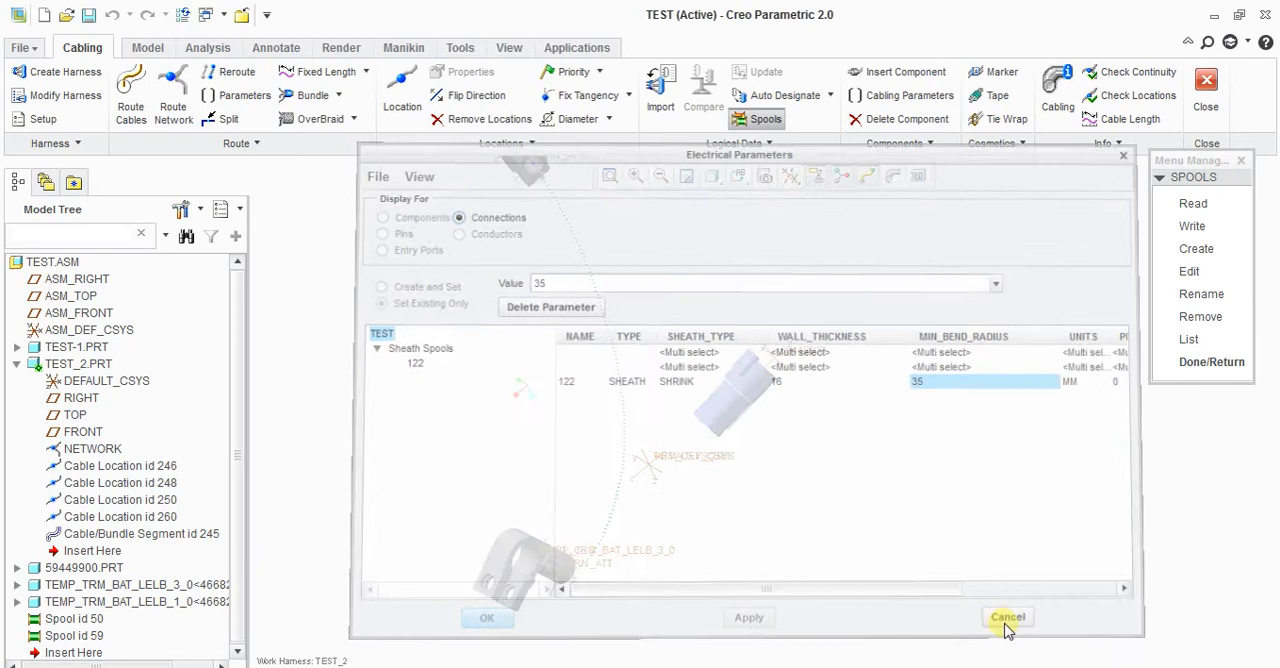
{"action": "left_click", "coordinate": [1195, 364]}
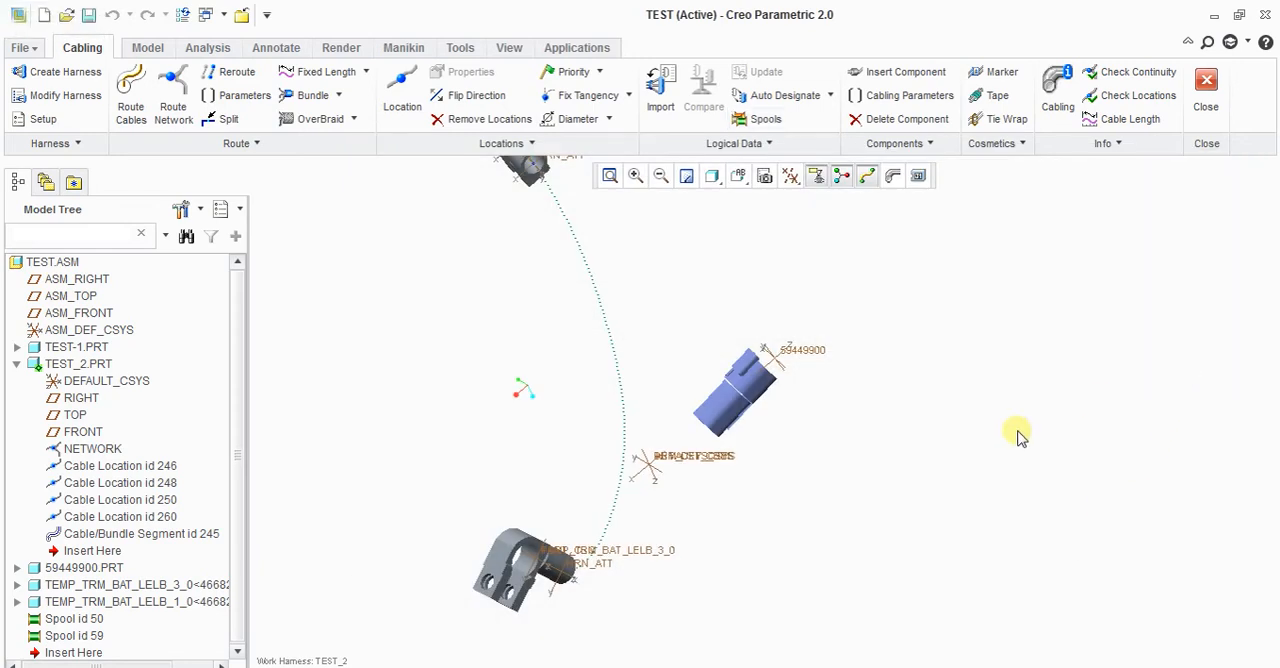
Step: Create an unrouted round bundle named B-1 in harness TEST_2 using spool 122 and the default bundle parameters
{"action": "scroll", "coordinate": [970, 470], "scroll_direction": "down", "scroll_amount": 1}
{"action": "middle_click_drag", "start_coordinate": [910, 495], "coordinate": [886, 509]}
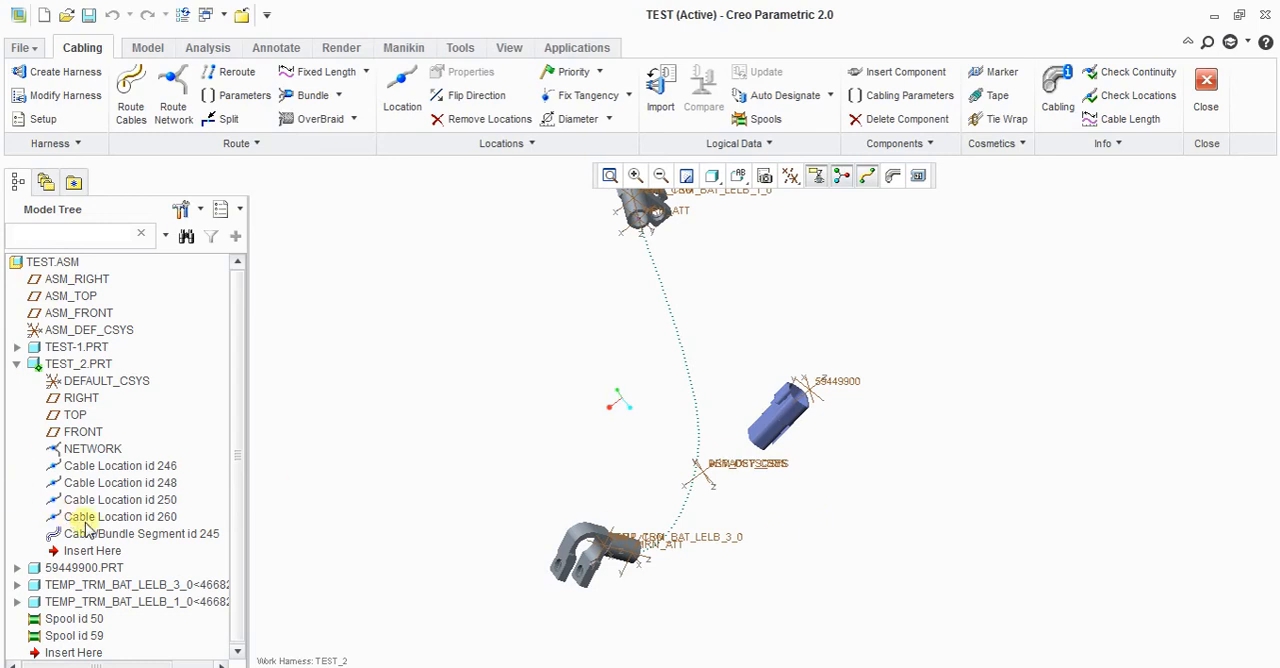
{"action": "left_click", "coordinate": [312, 96]}
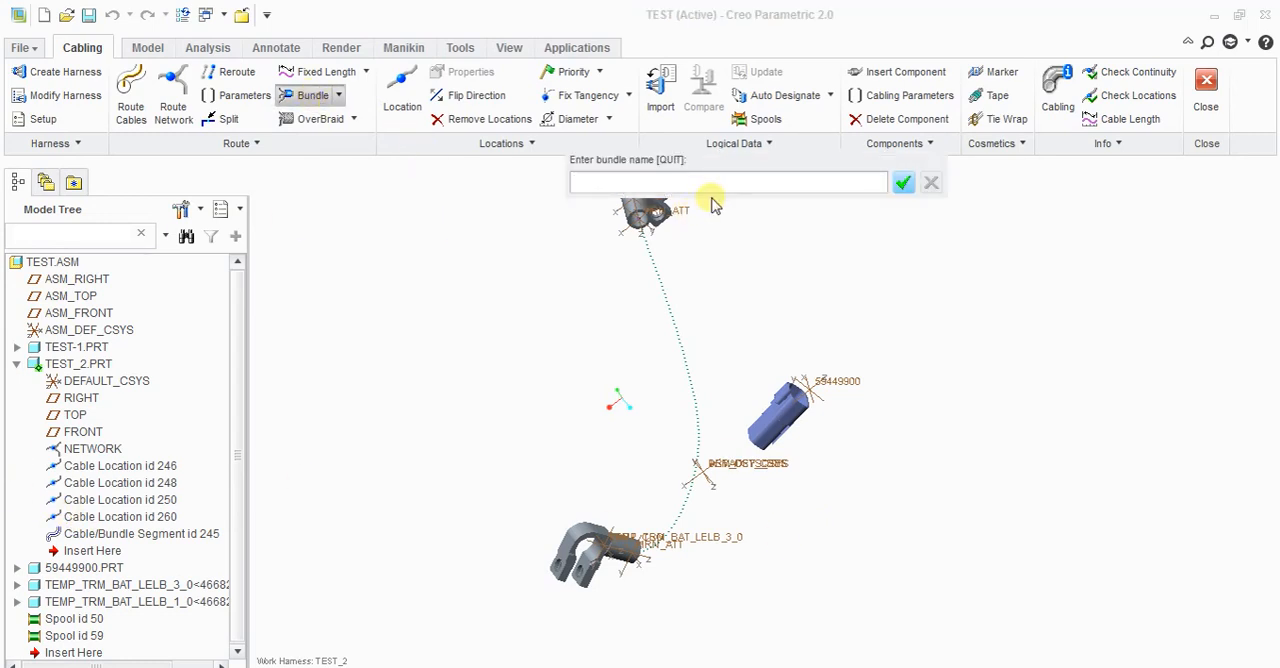
{"action": "key", "text": "Return"}
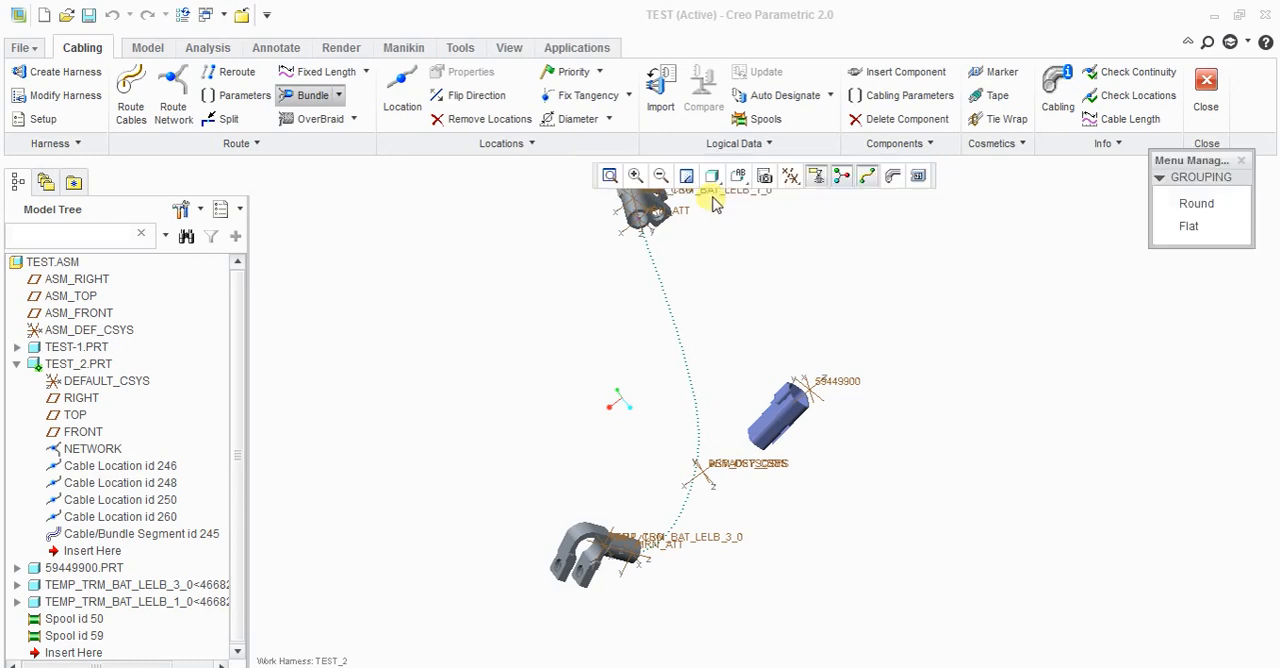
{"action": "left_click", "coordinate": [1198, 205]}
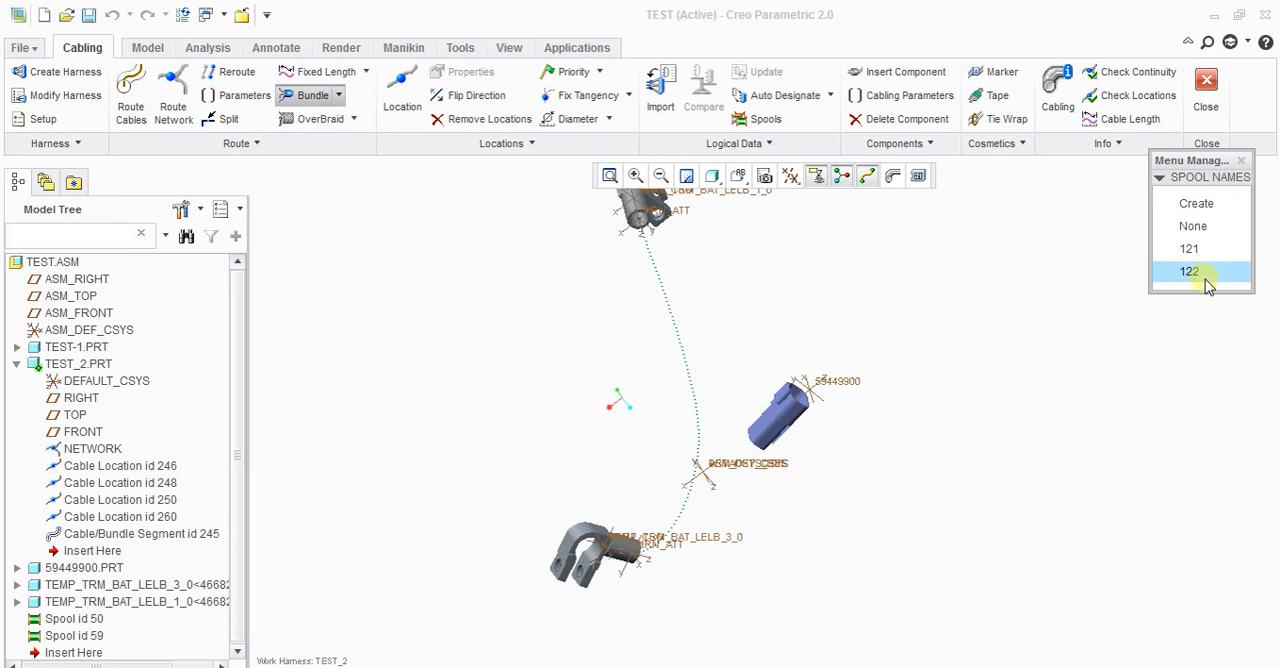
{"action": "left_click", "coordinate": [1190, 272]}
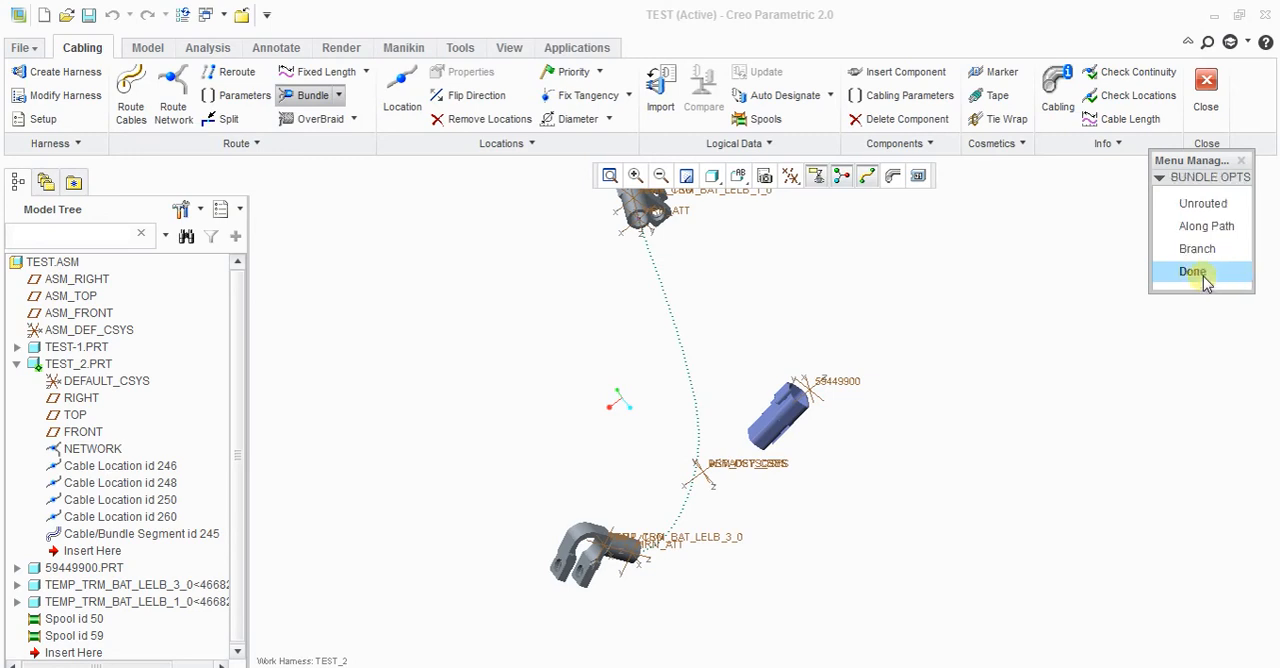
{"action": "left_click", "coordinate": [1212, 206]}
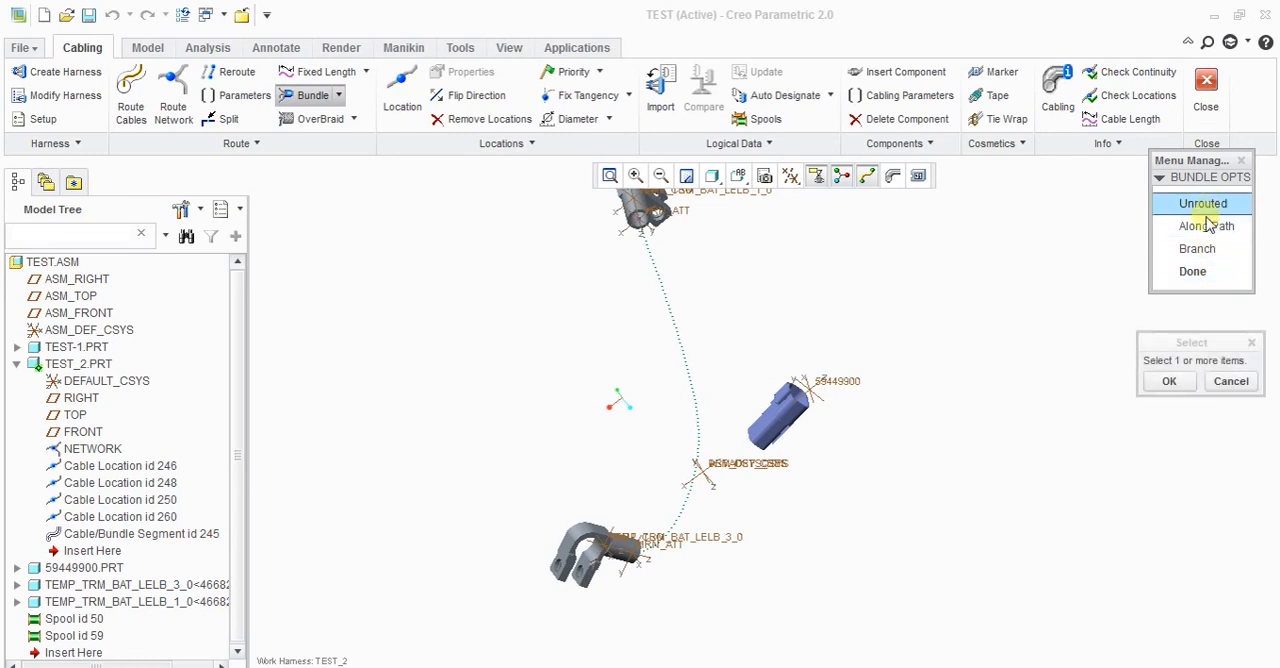
{"action": "left_click", "coordinate": [1170, 382]}
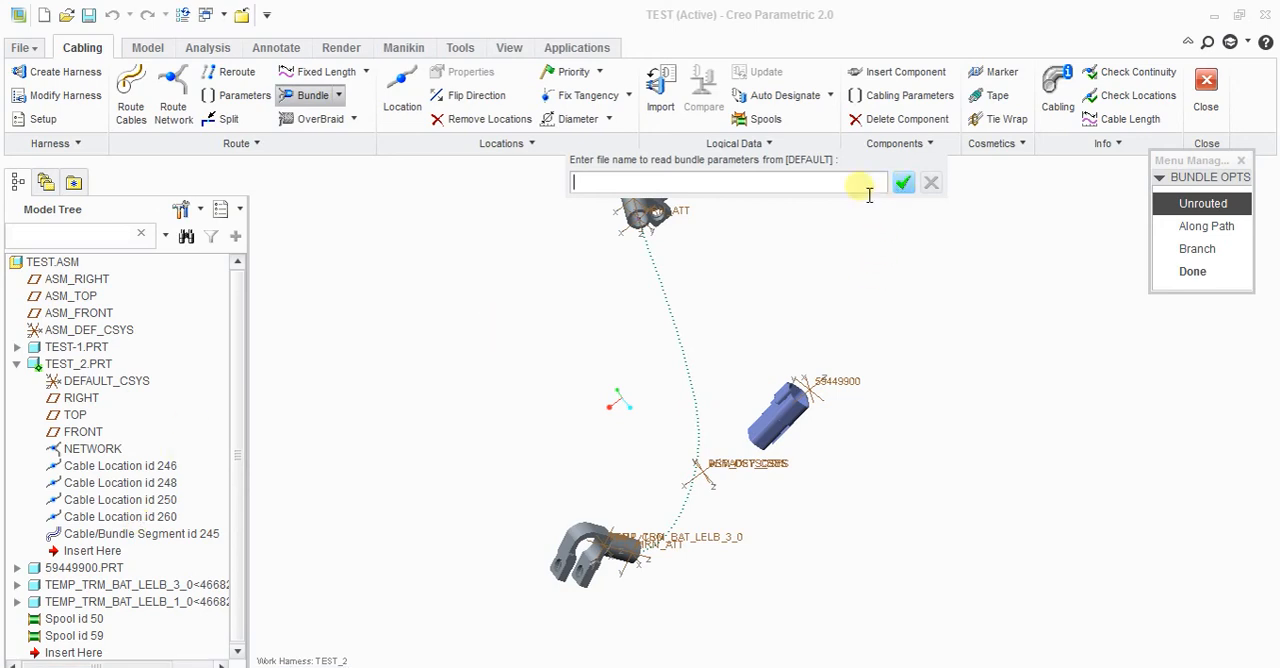
{"action": "left_click", "coordinate": [902, 184]}
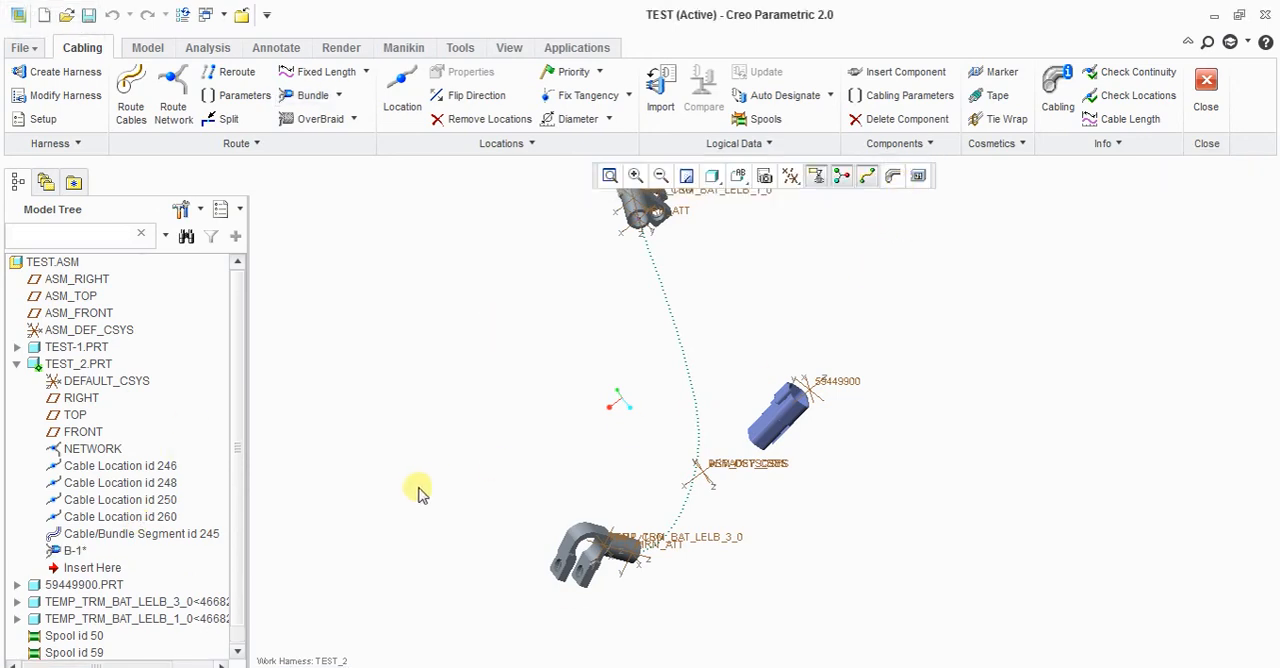
Step: Start routing bundle B-1 and allow cable locations as valid picks for its start reference
{"action": "right_click", "coordinate": [68, 556]}
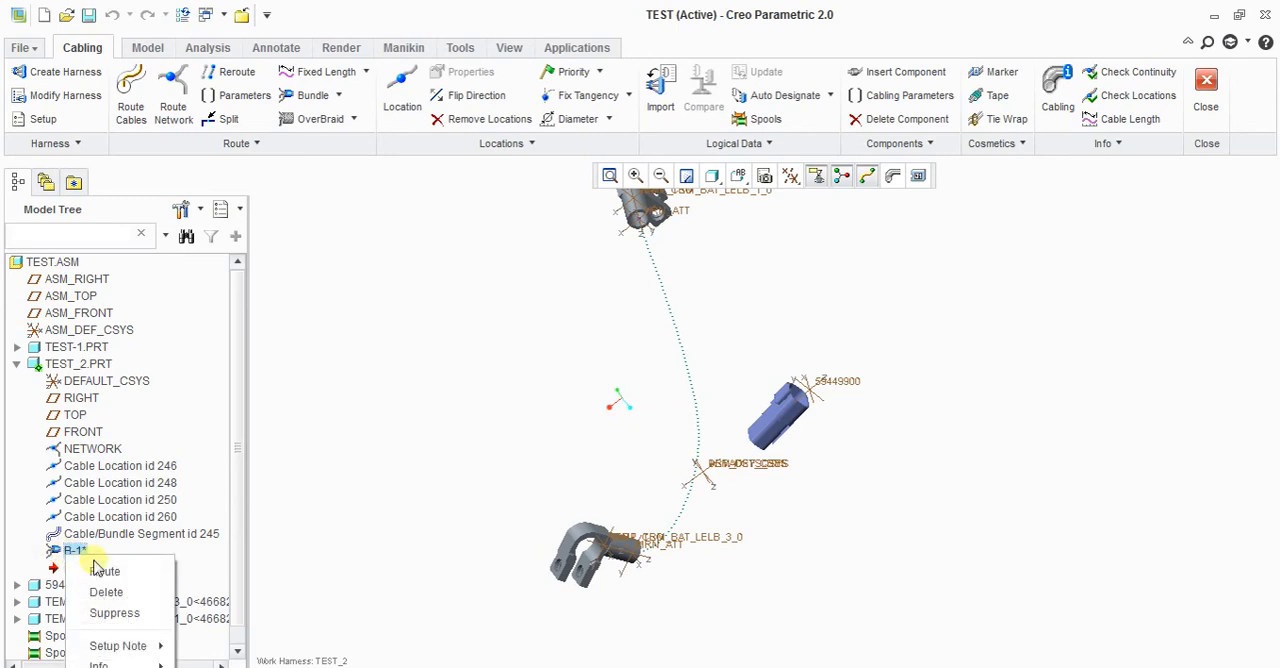
{"action": "left_click", "coordinate": [104, 572]}
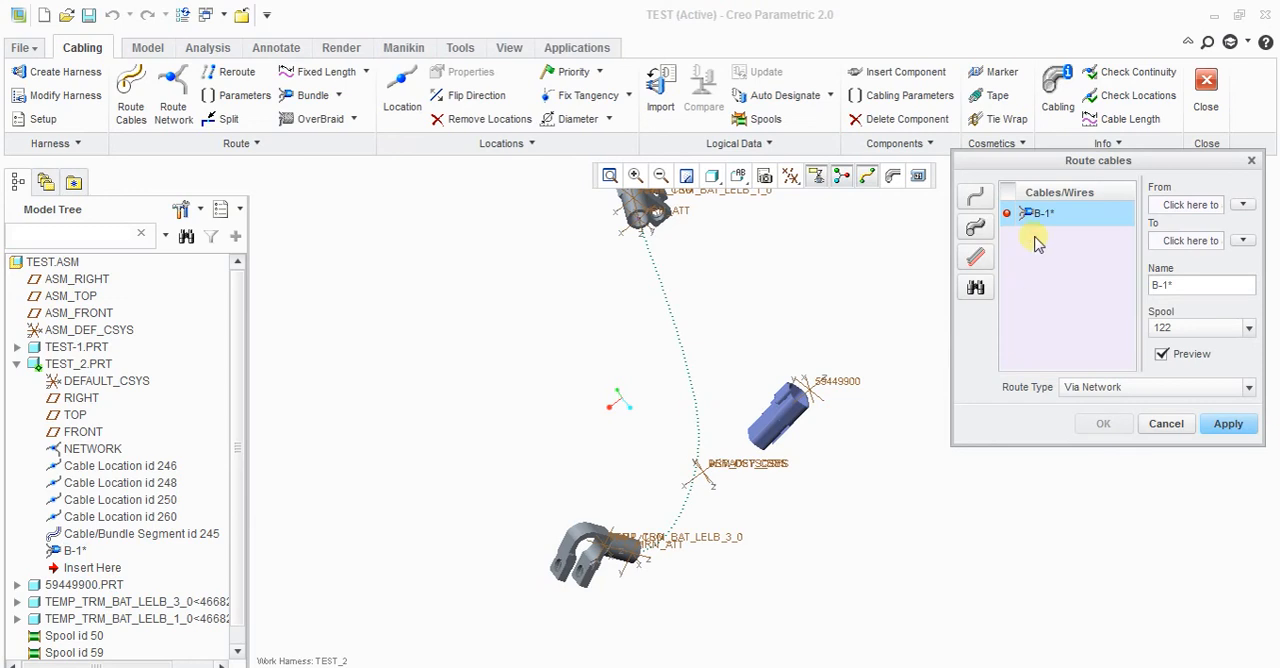
{"action": "right_click", "coordinate": [1183, 213]}
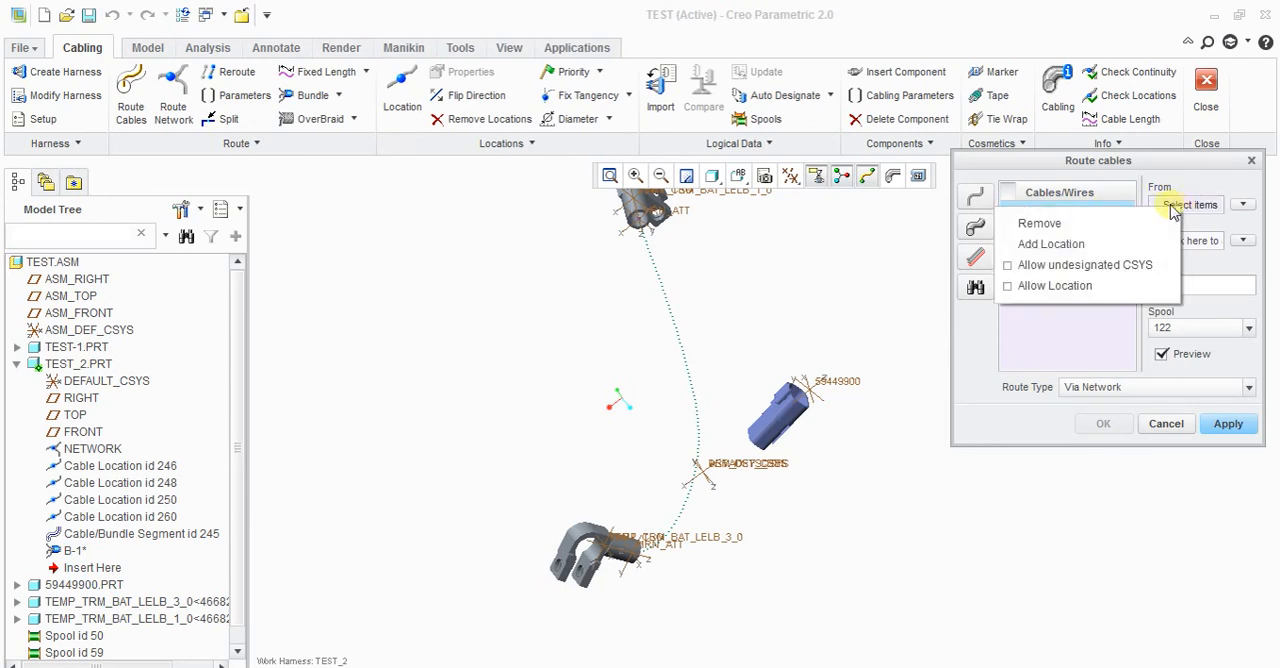
{"action": "left_click", "coordinate": [973, 519]}
{"action": "middle_click_drag", "start_coordinate": [766, 537], "coordinate": [690, 543]}
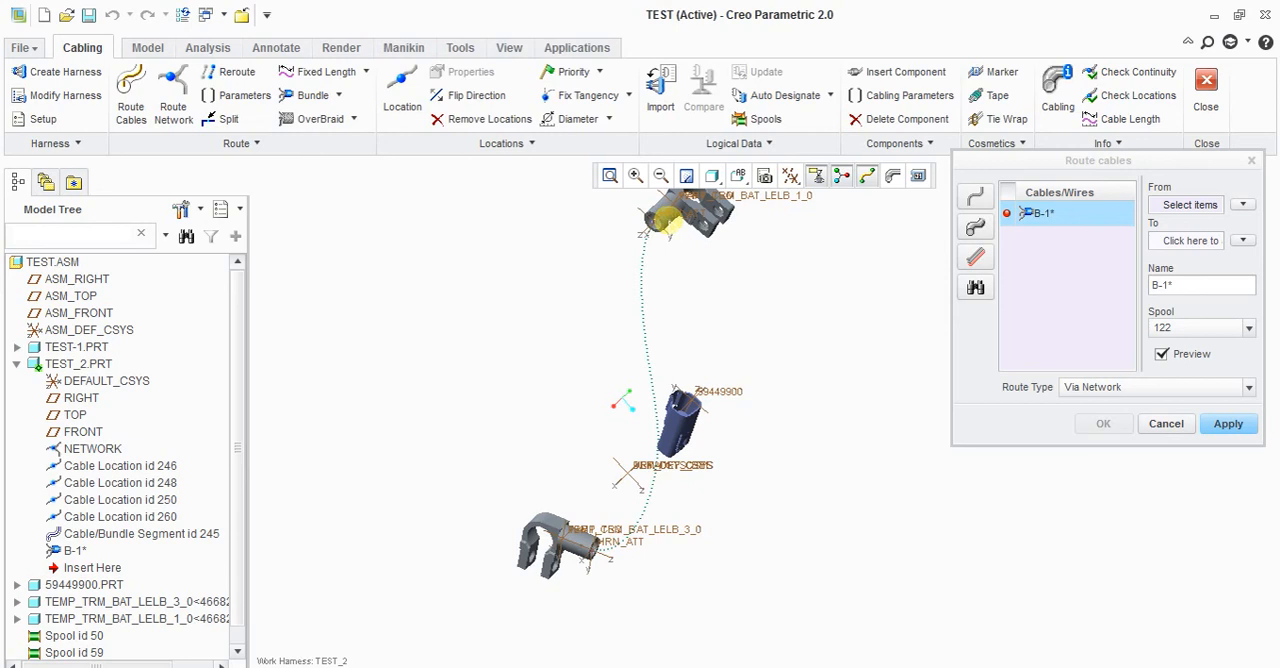
{"action": "right_click", "coordinate": [1152, 206]}
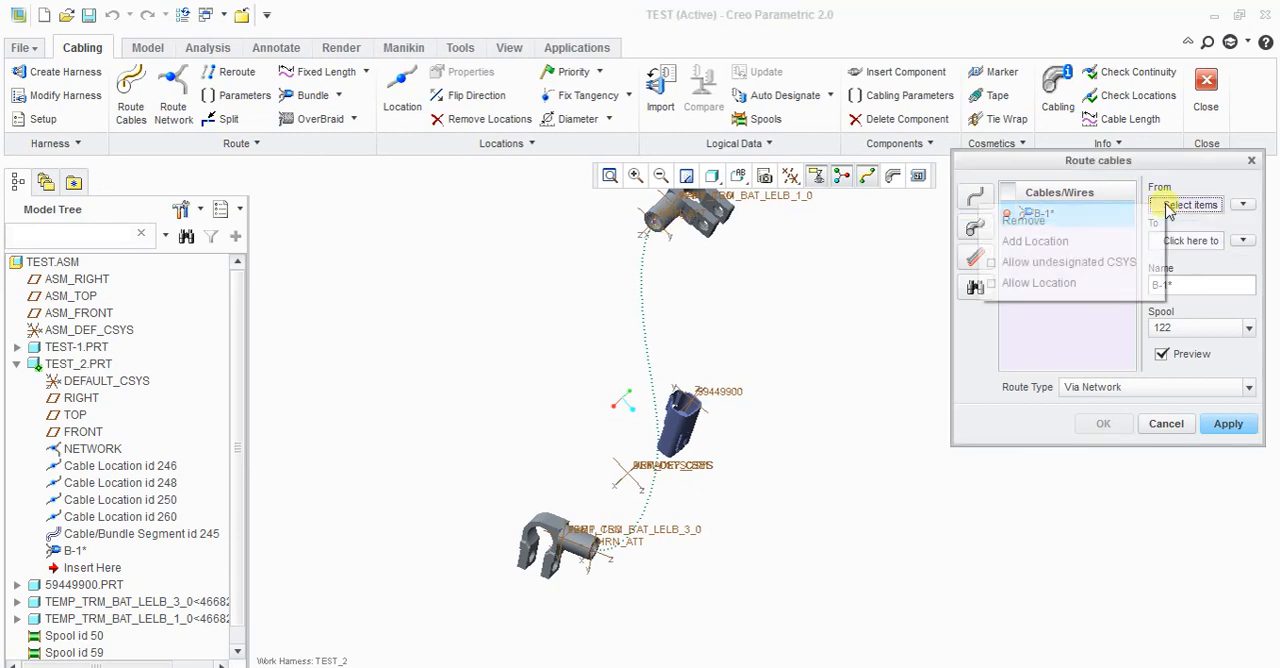
{"action": "left_click", "coordinate": [1071, 288]}
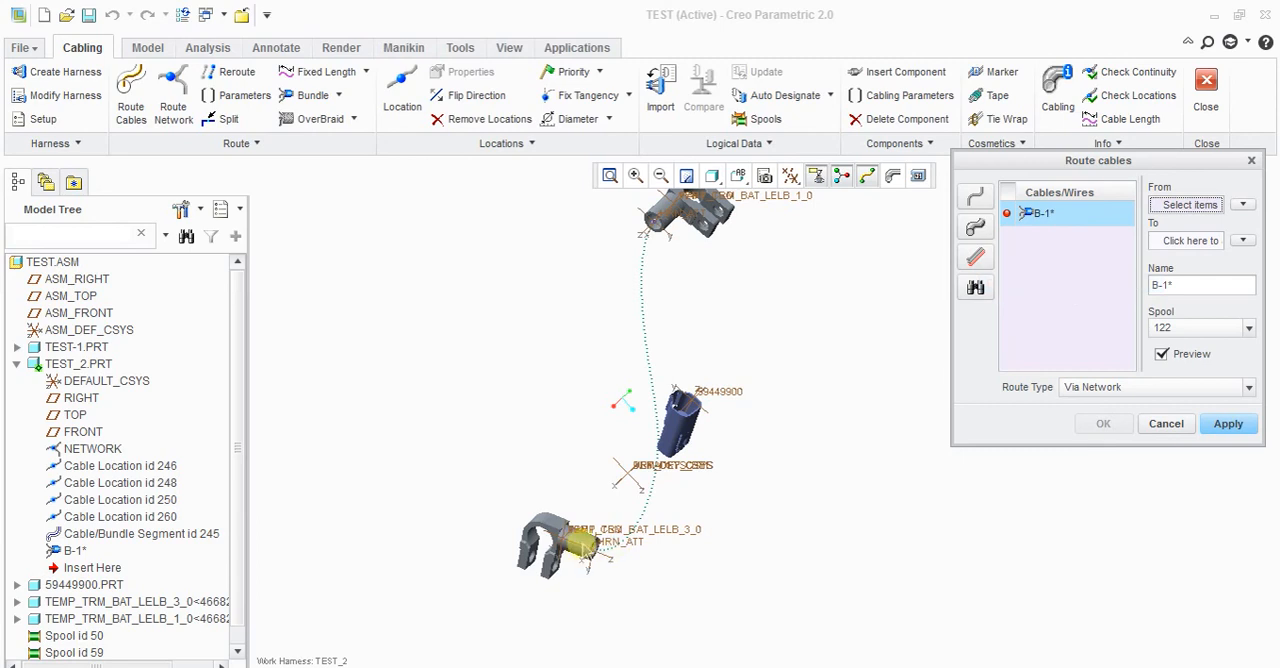
Step: Set the start of B-1's route to the network location inside terminal TEMP_TRM_BAT_LELB_3_0
{"action": "left_click", "coordinate": [105, 467]}
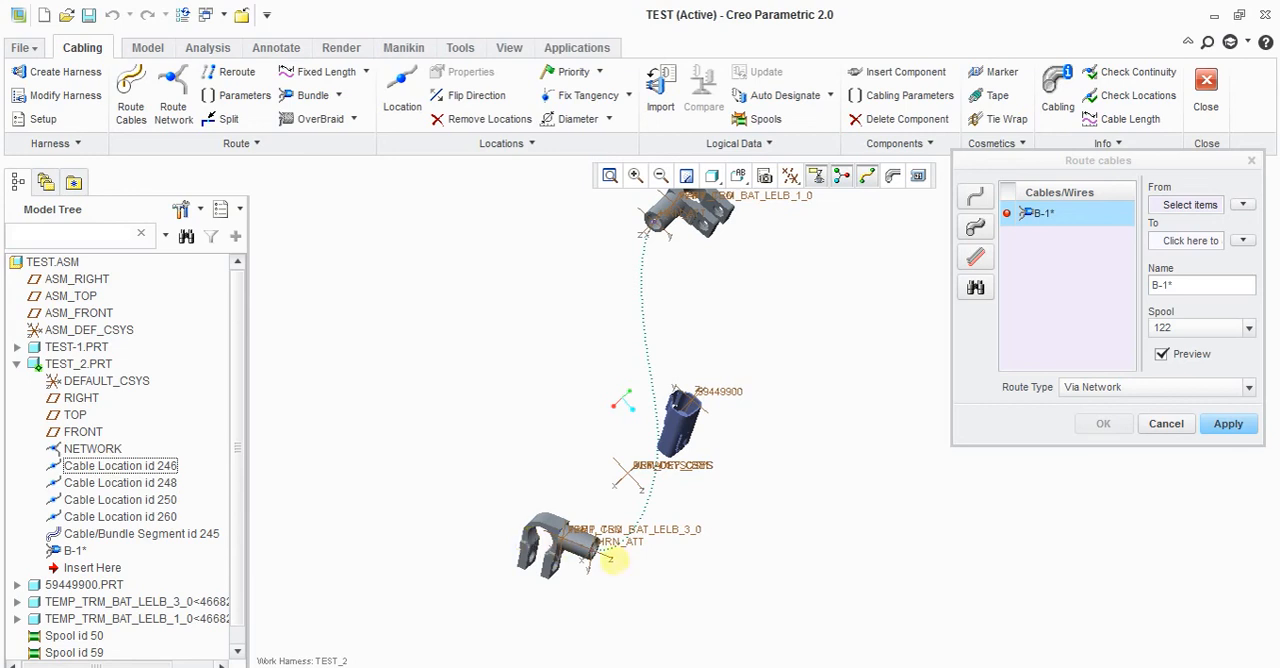
{"action": "scroll", "coordinate": [590, 552], "scroll_direction": "down", "scroll_amount": 5}
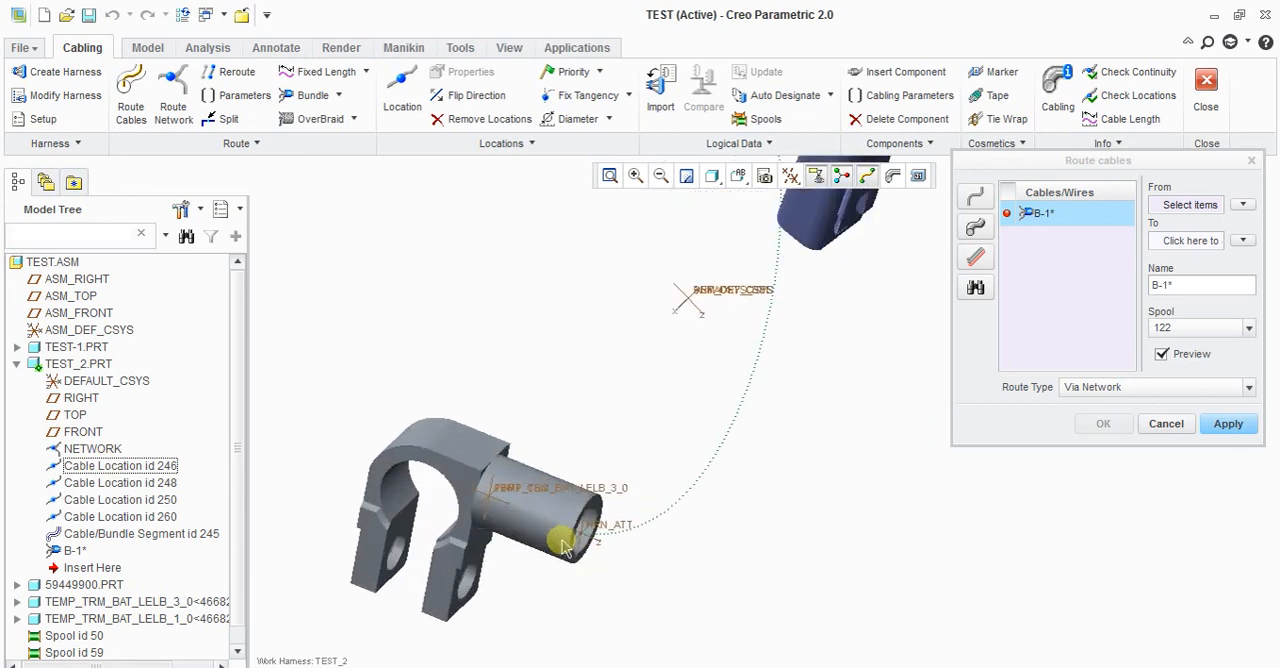
{"action": "left_click", "coordinate": [490, 503]}
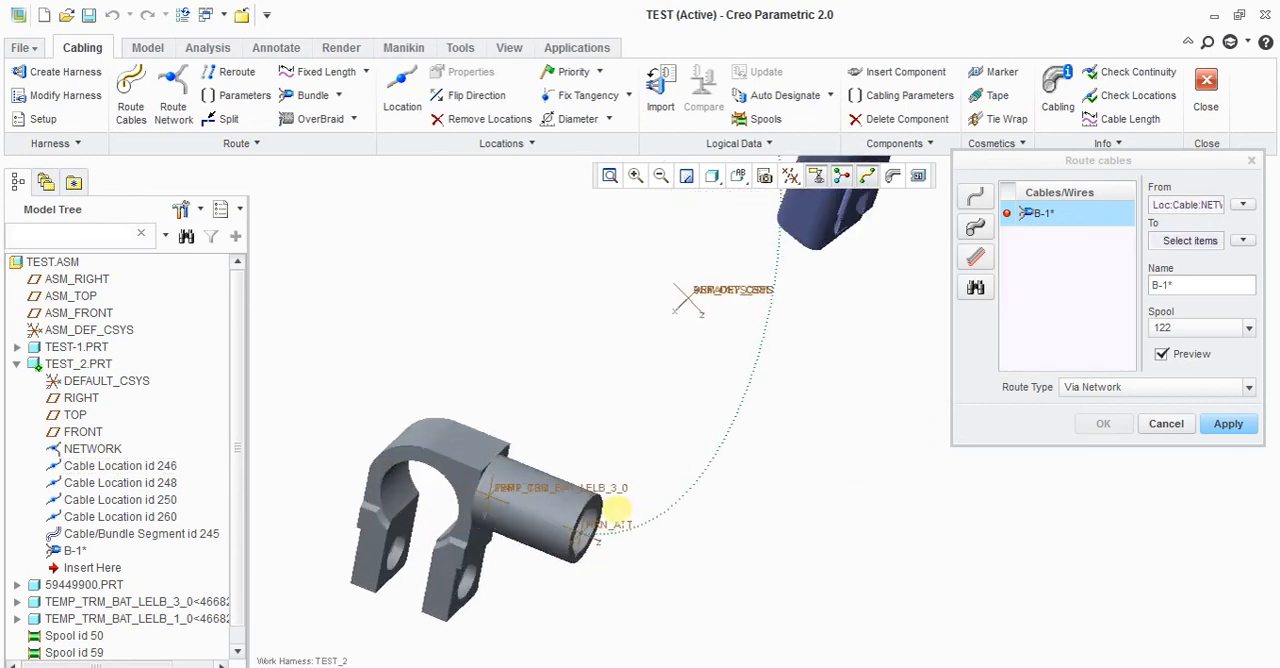
{"action": "scroll", "coordinate": [488, 510], "scroll_direction": "down", "scroll_amount": 2}
{"action": "scroll", "coordinate": [490, 510], "scroll_direction": "down", "scroll_amount": 3}
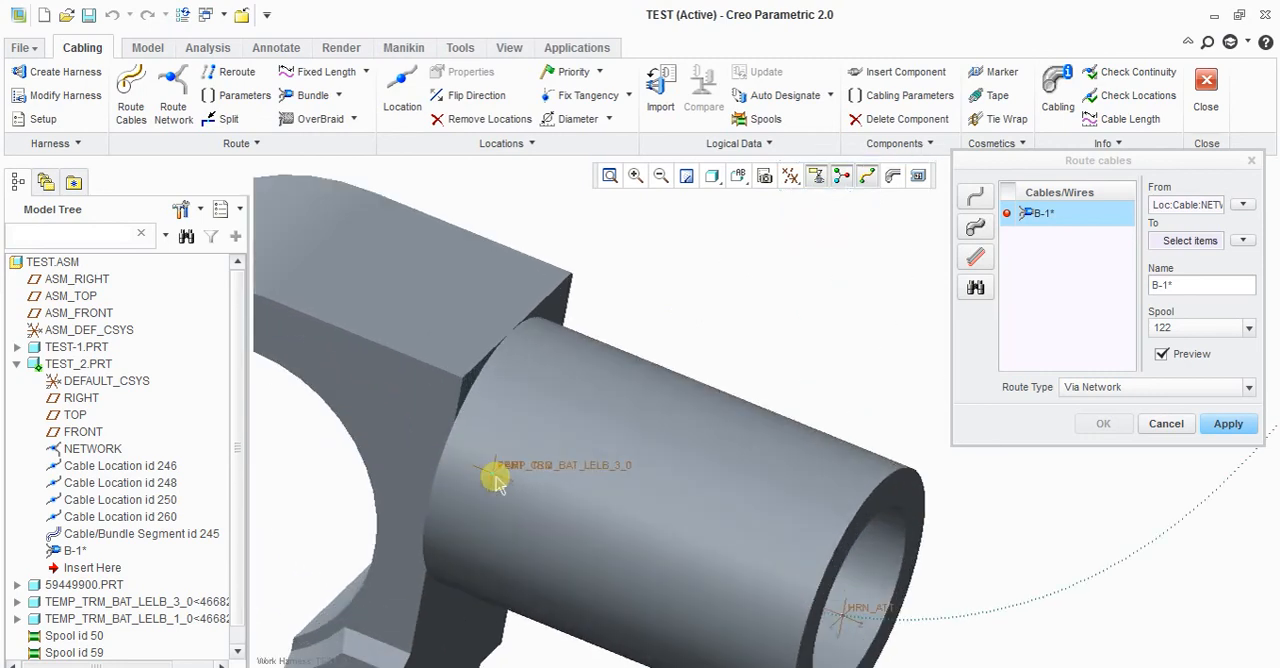
{"action": "scroll", "coordinate": [492, 470], "scroll_direction": "up", "scroll_amount": 4}
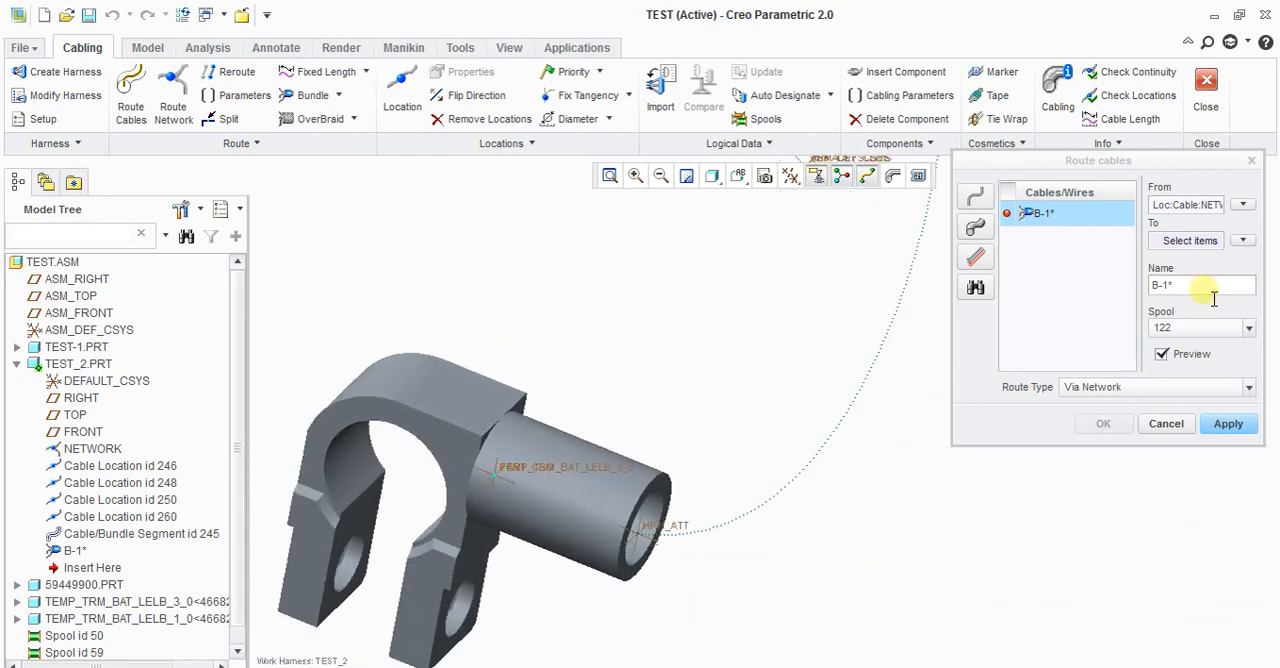
Step: Set the end of B-1's route to the network location inside terminal TEMP_TRM_BAT_LELB_1_0
{"action": "right_click", "coordinate": [1188, 241]}
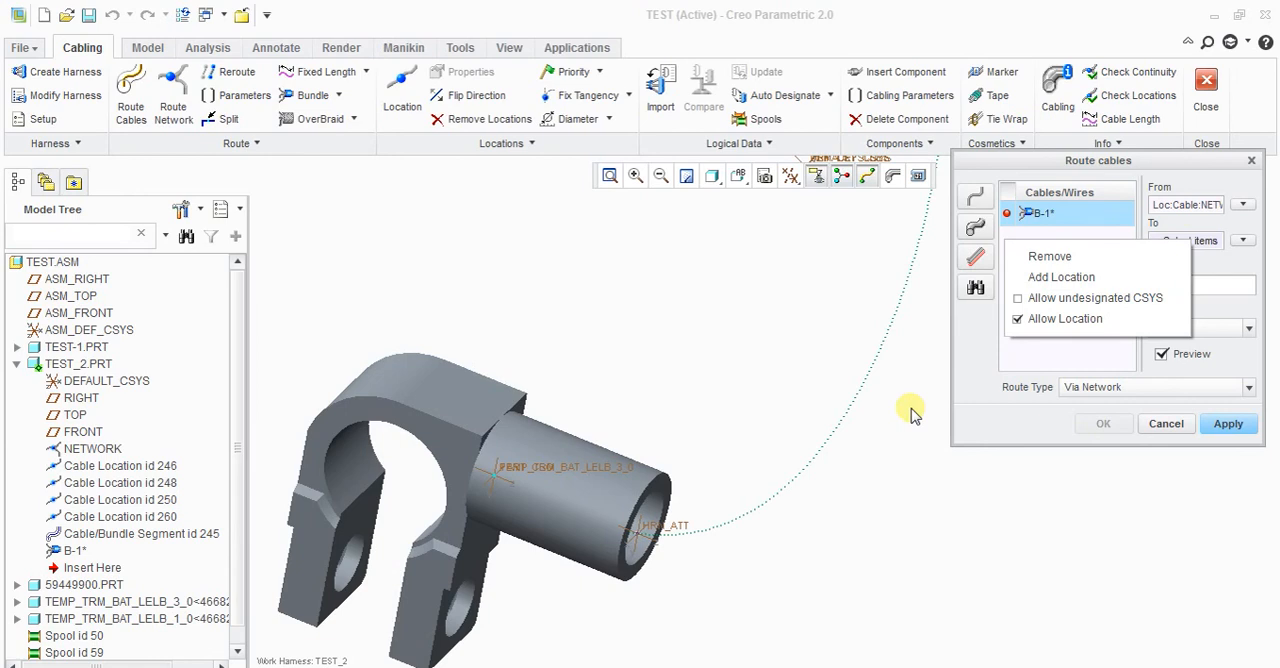
{"action": "left_click", "coordinate": [848, 534]}
{"action": "scroll", "coordinate": [620, 568], "scroll_direction": "up", "scroll_amount": 3}
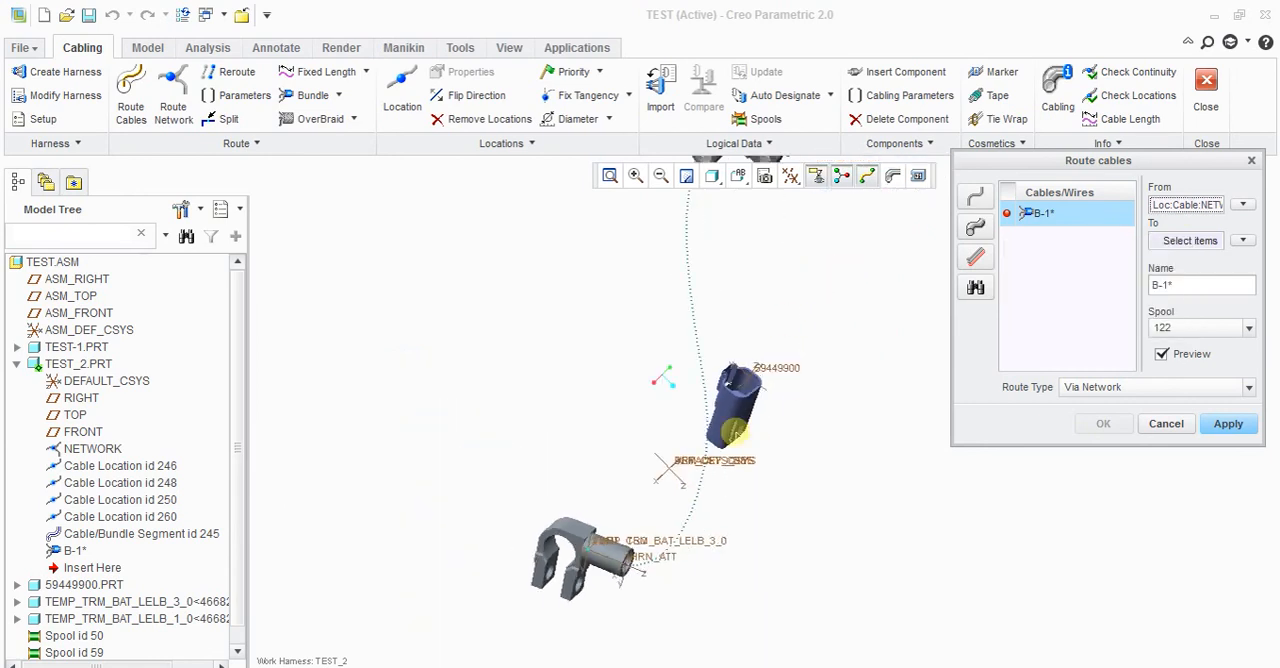
{"action": "scroll", "coordinate": [735, 432], "scroll_direction": "up", "scroll_amount": 1}
{"action": "scroll", "coordinate": [728, 230], "scroll_direction": "down", "scroll_amount": 6}
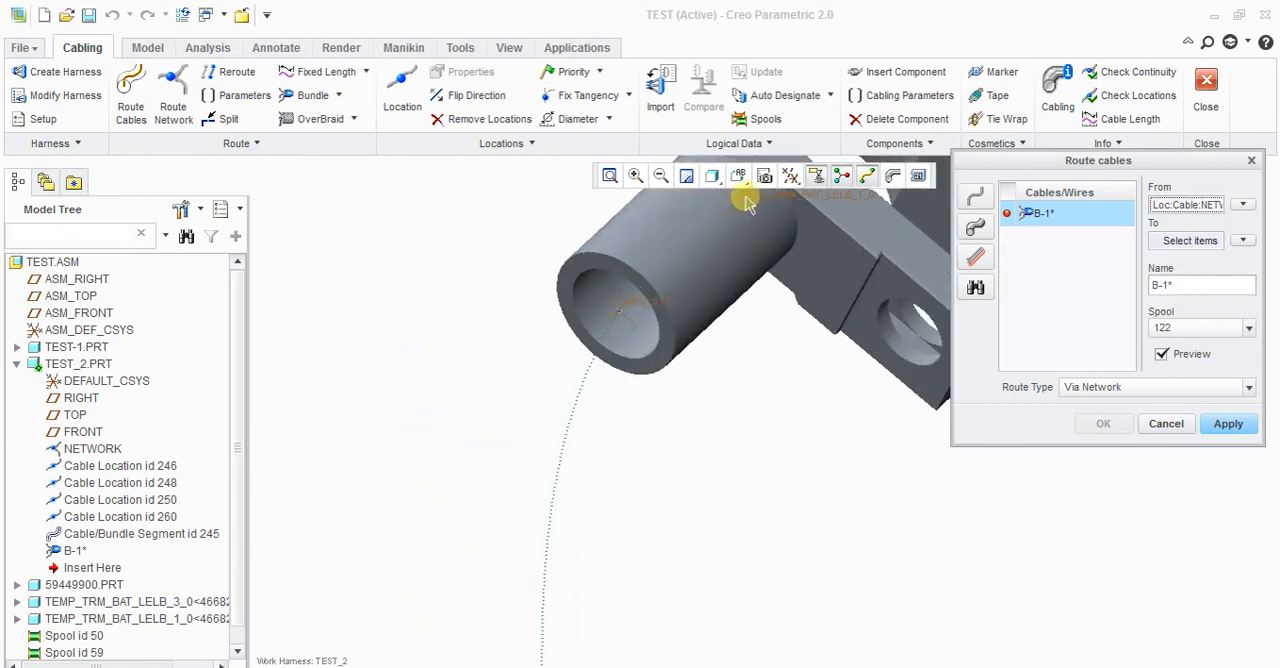
{"action": "scroll", "coordinate": [700, 389], "scroll_direction": "up", "scroll_amount": 2}
{"action": "scroll", "coordinate": [714, 314], "scroll_direction": "down", "scroll_amount": 4}
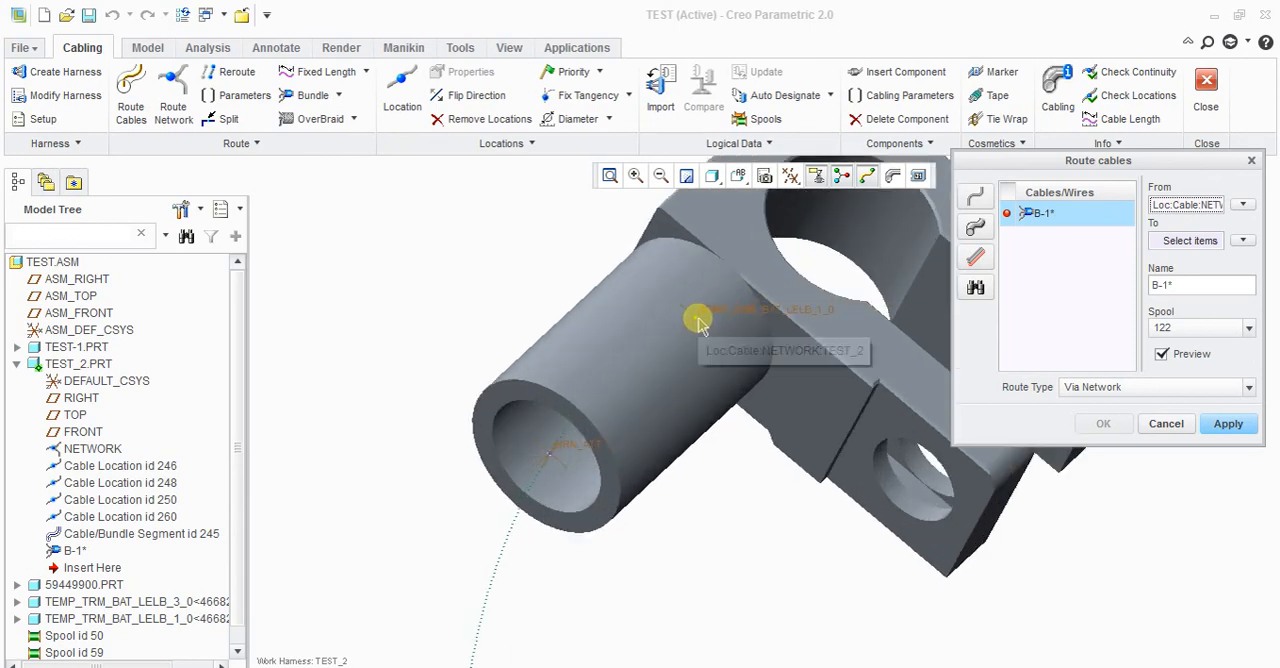
{"action": "left_click", "coordinate": [100, 485]}
{"action": "left_click", "coordinate": [92, 484]}
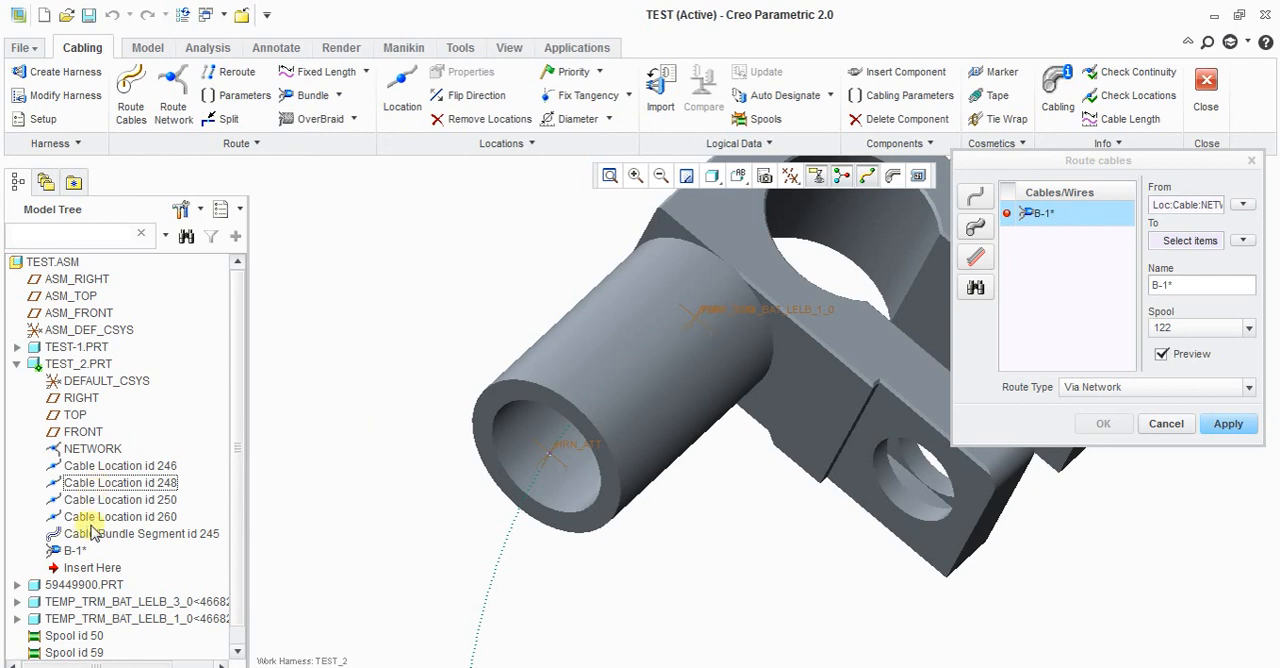
{"action": "left_click", "coordinate": [698, 320]}
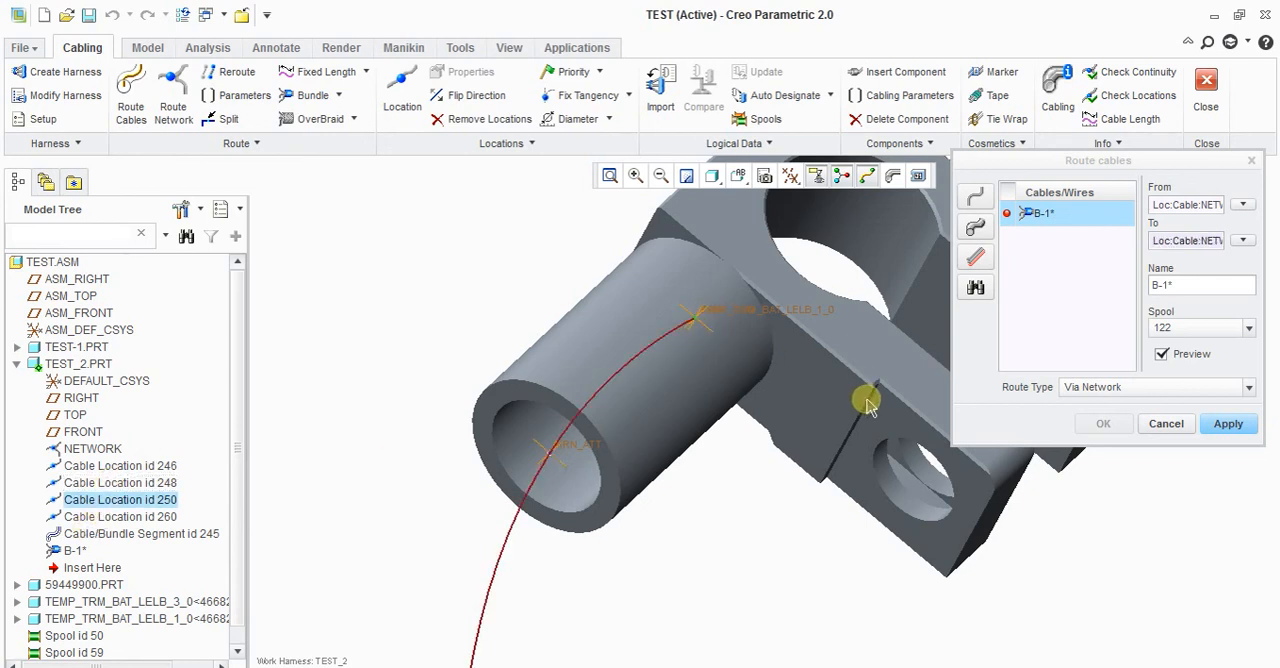
Step: Preview B-1's path as a Simple Route between the terminals, and switch the route type back to Via Network
{"action": "scroll", "coordinate": [660, 380], "scroll_direction": "down", "scroll_amount": 4}
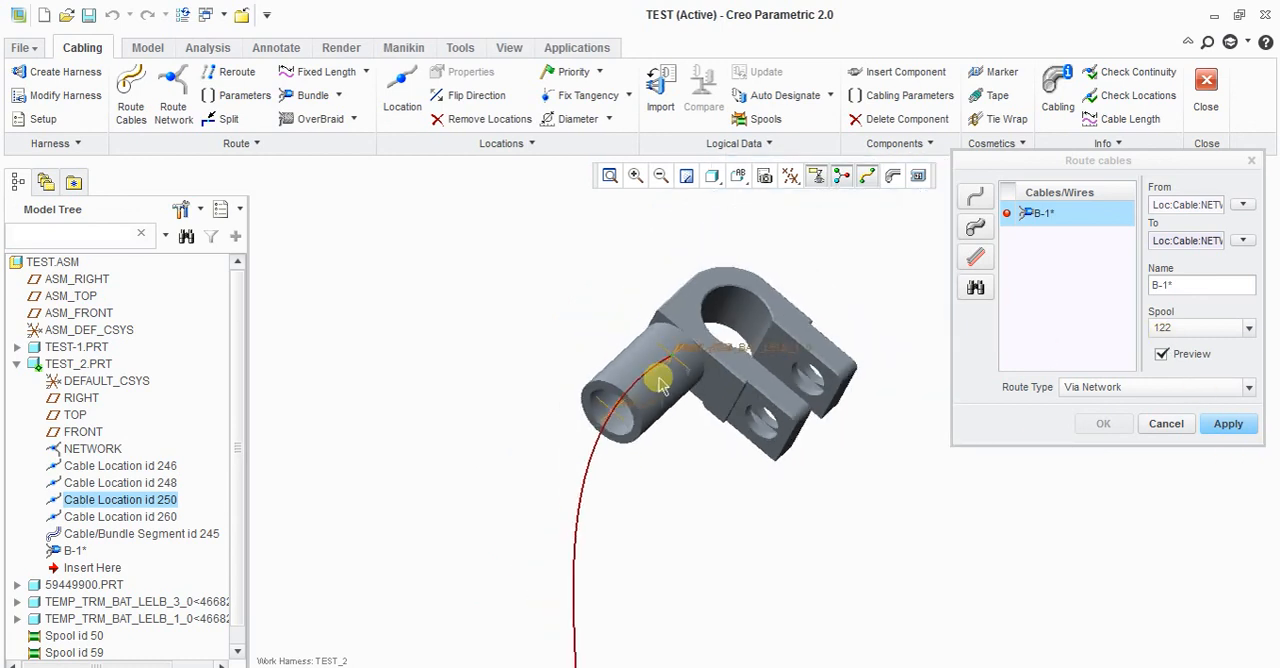
{"action": "scroll", "coordinate": [660, 380], "scroll_direction": "down", "scroll_amount": 3}
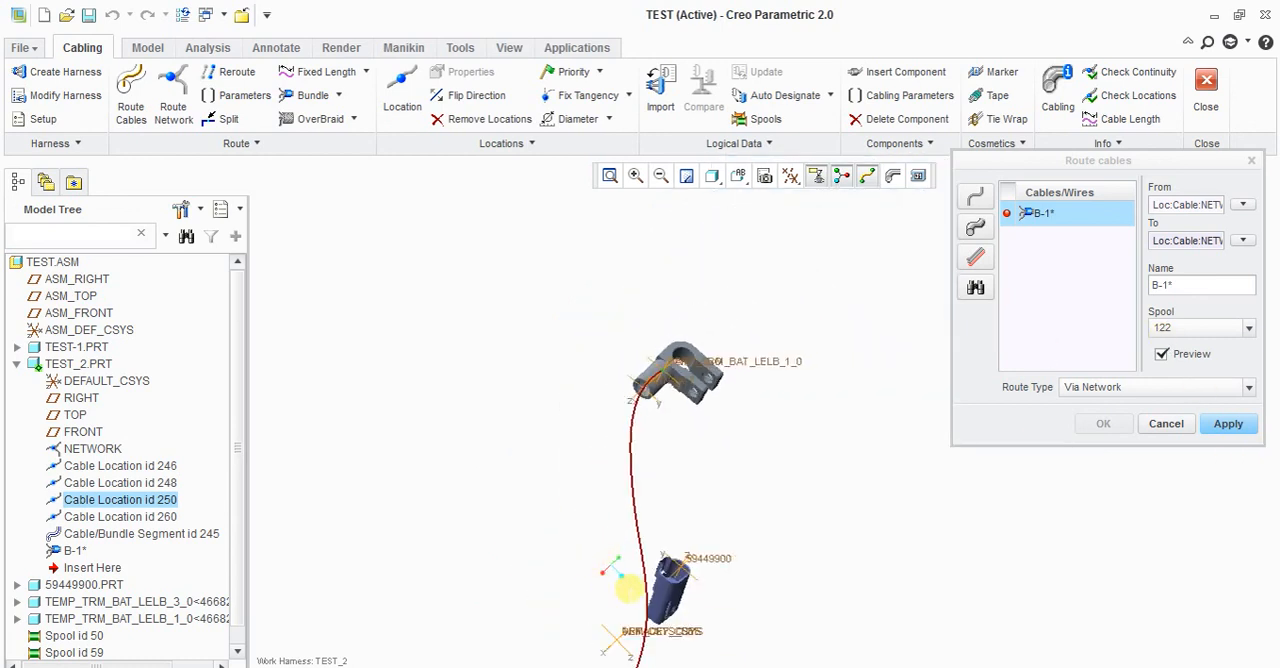
{"action": "left_click", "coordinate": [1205, 392]}
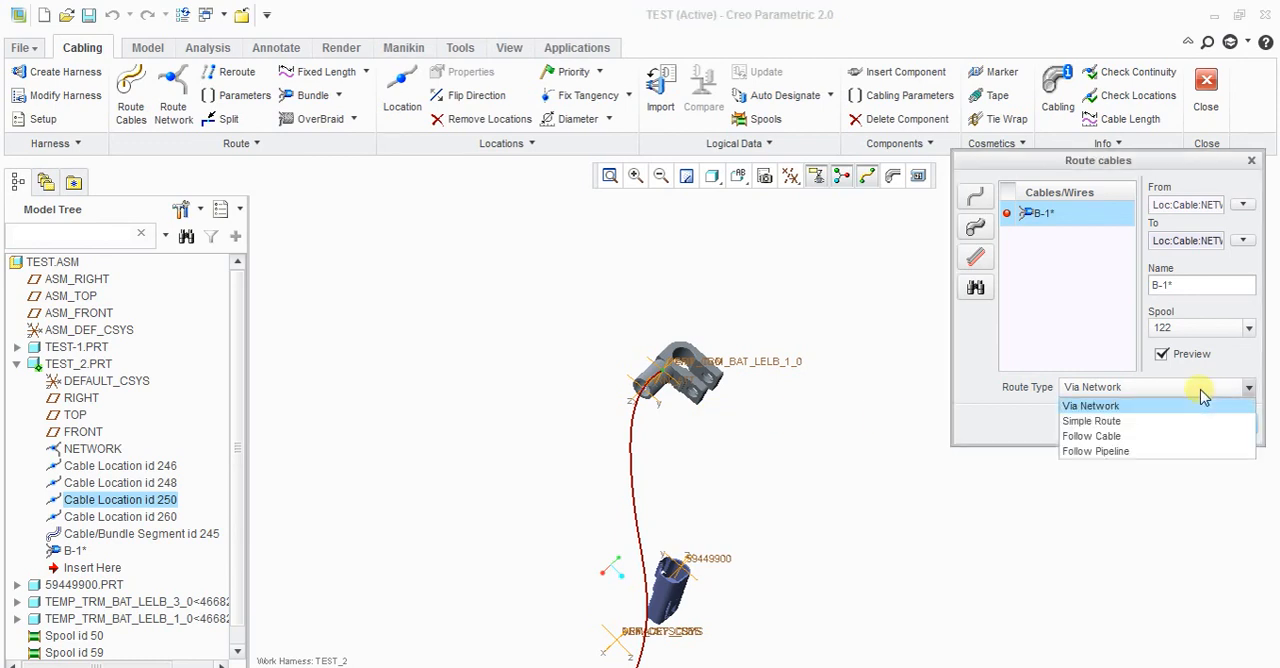
{"action": "left_click", "coordinate": [1110, 422]}
{"action": "scroll", "coordinate": [569, 368], "scroll_direction": "up", "scroll_amount": 2}
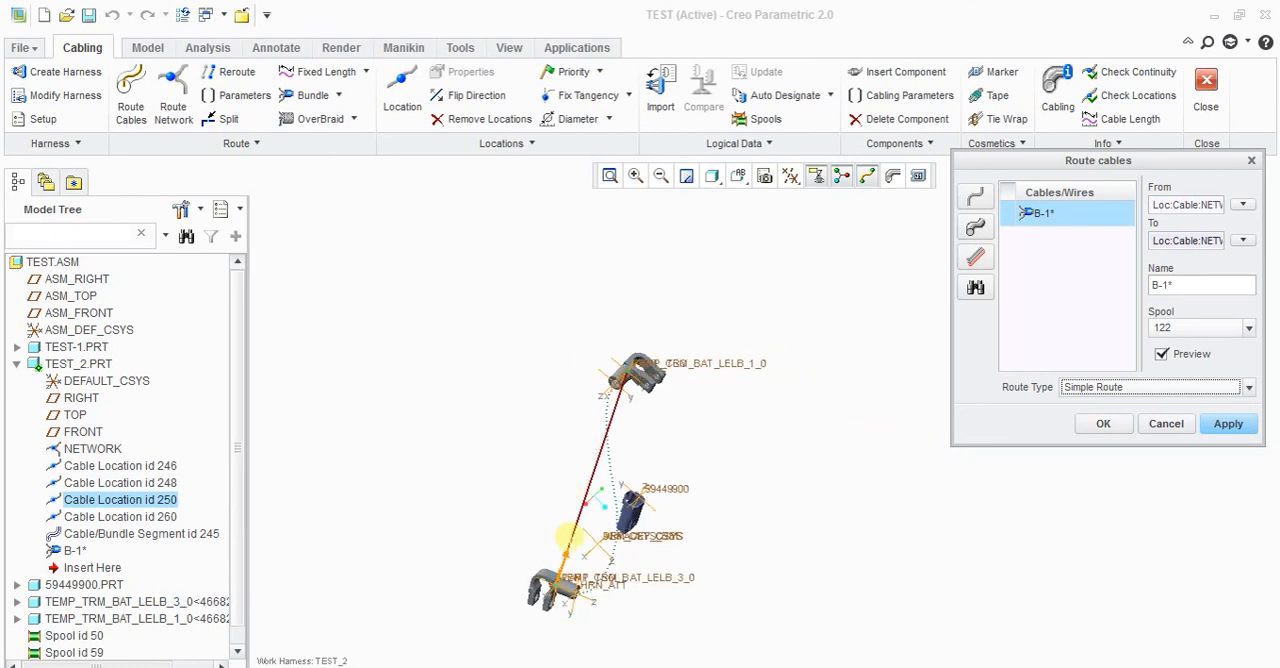
{"action": "scroll", "coordinate": [561, 586], "scroll_direction": "down", "scroll_amount": 4}
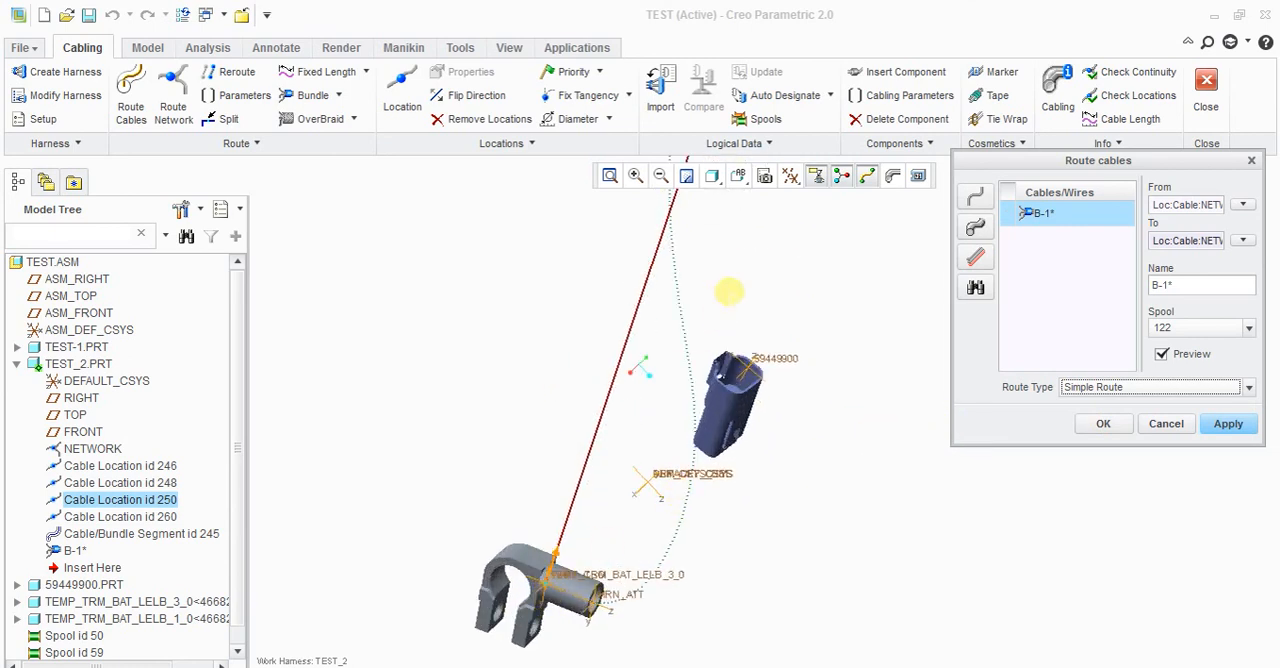
{"action": "scroll", "coordinate": [550, 594], "scroll_direction": "up", "scroll_amount": 2}
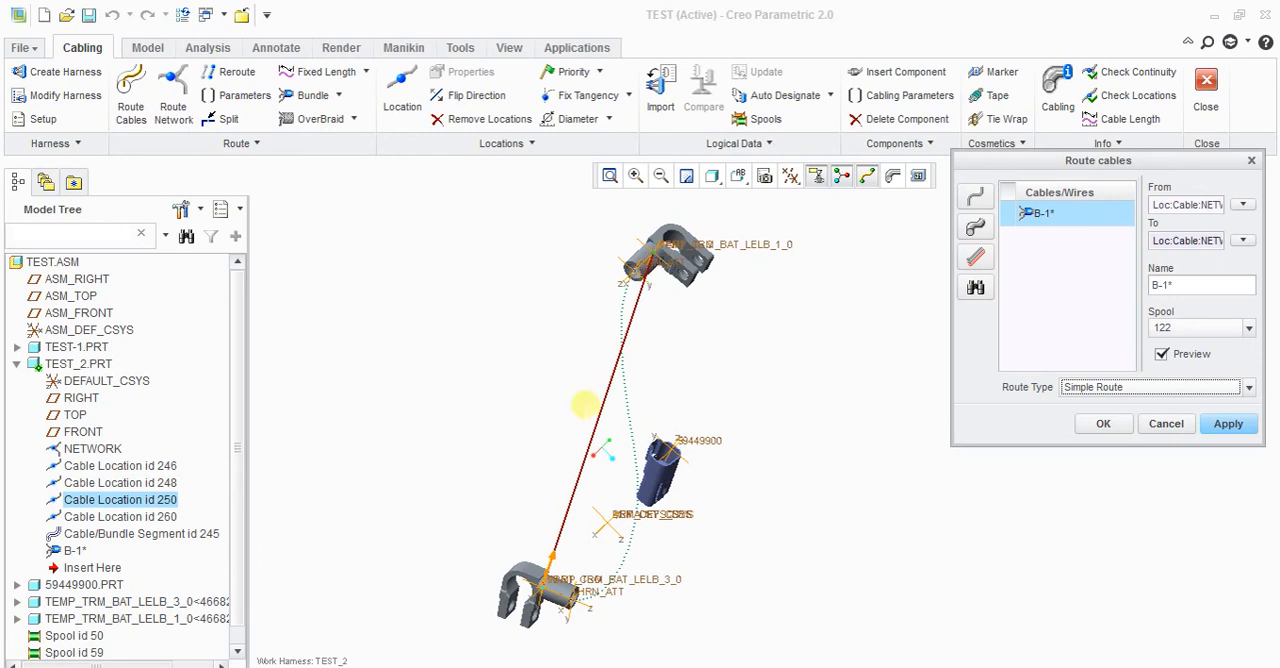
{"action": "left_click", "coordinate": [1190, 389]}
{"action": "left_click", "coordinate": [1140, 425]}
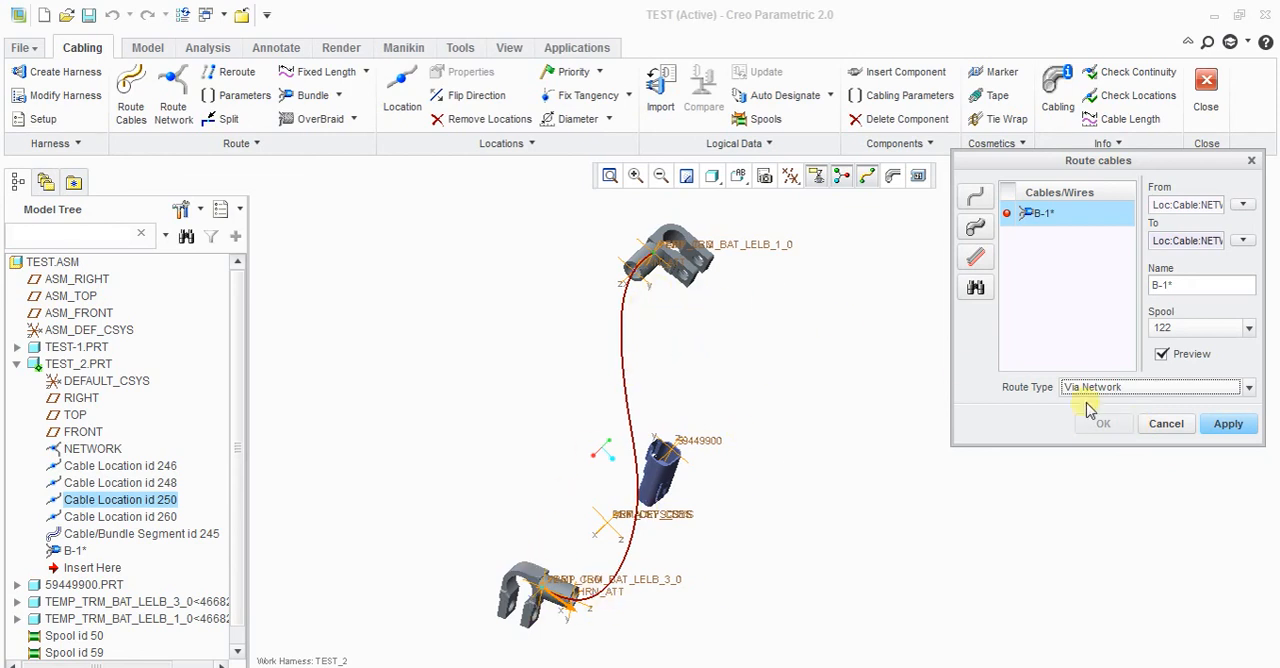
Step: Try to apply B-1's route with the Via Network route type
{"action": "left_click", "coordinate": [1226, 428]}
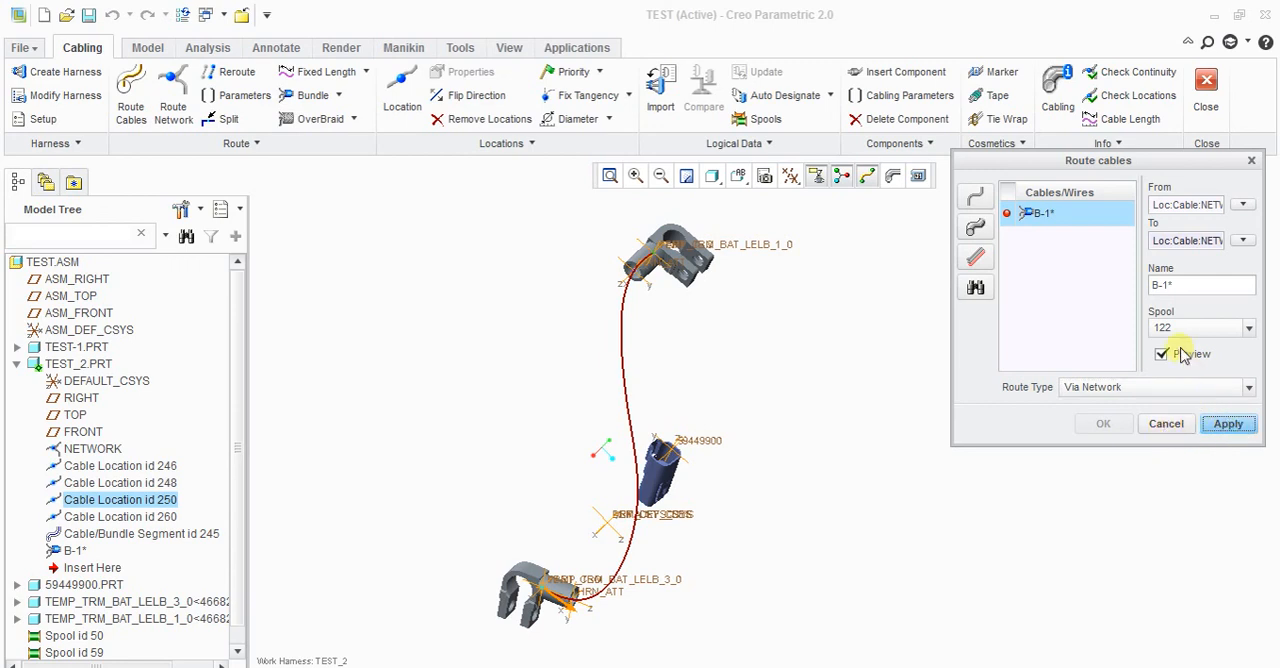
{"action": "left_click", "coordinate": [1160, 389]}
{"action": "left_click", "coordinate": [1160, 389]}
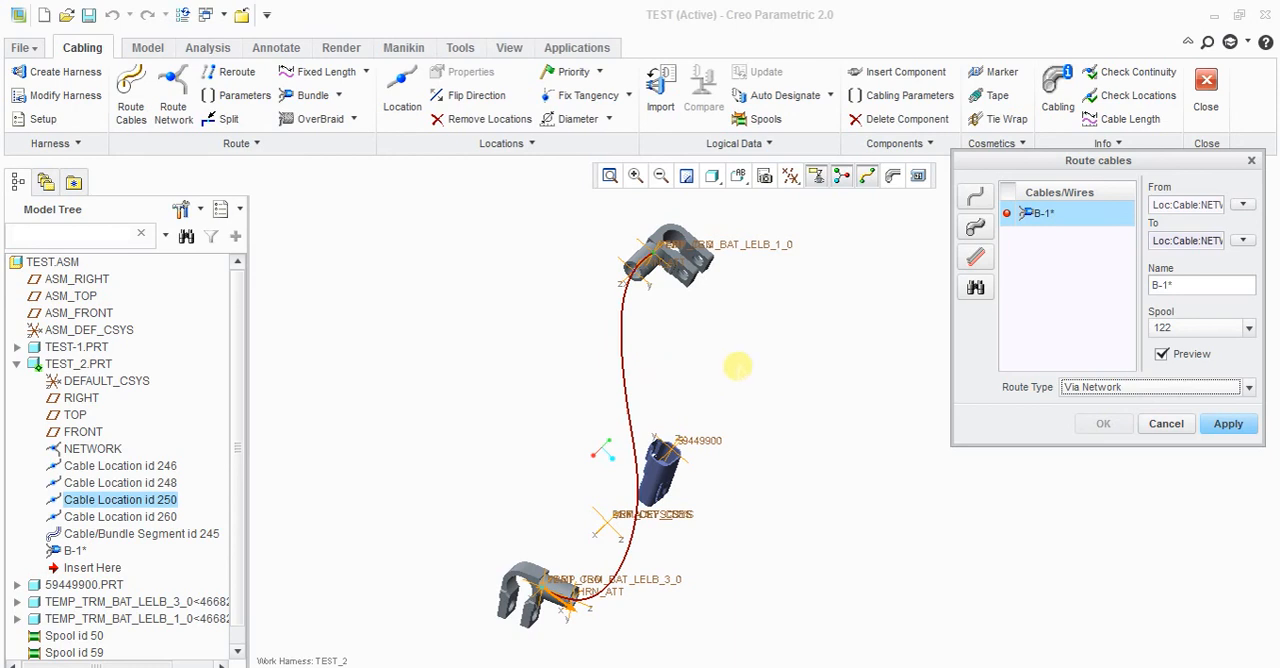
{"action": "left_click", "coordinate": [739, 367]}
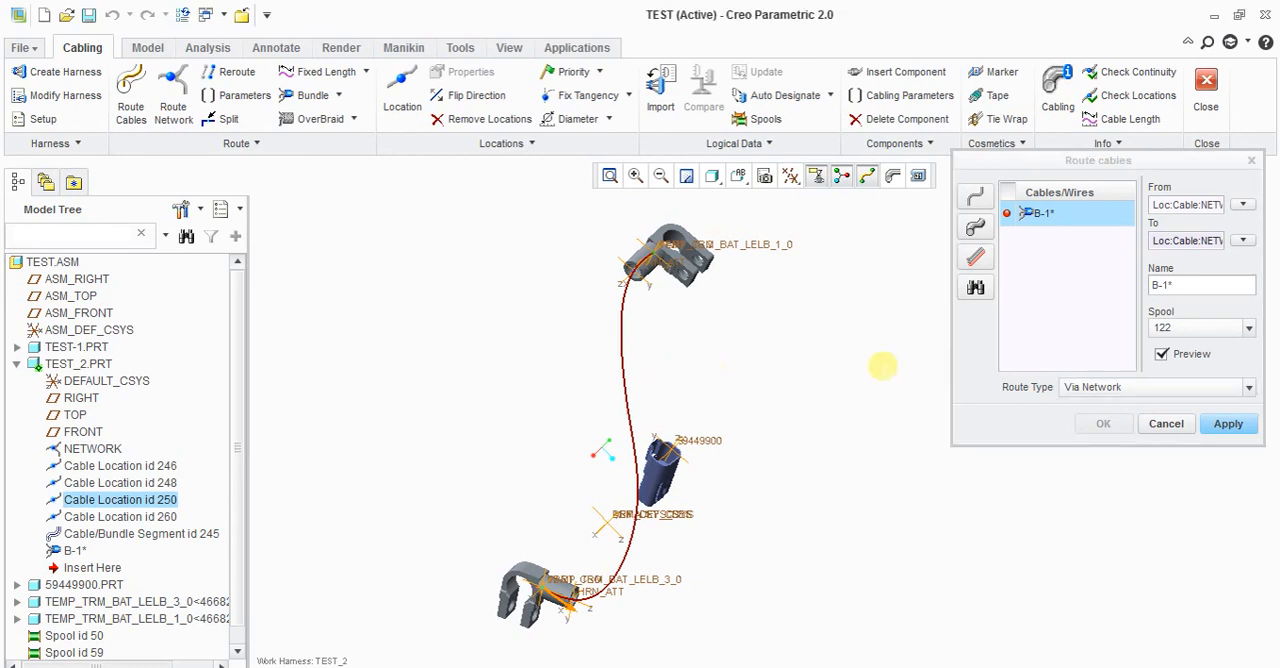
{"action": "left_click", "coordinate": [1200, 391]}
{"action": "left_click", "coordinate": [1200, 391]}
Step: Switch B-1's route type between Simple Route and Via Network, and cancel the routing without keeping it
{"action": "double_click", "coordinate": [1194, 290]}
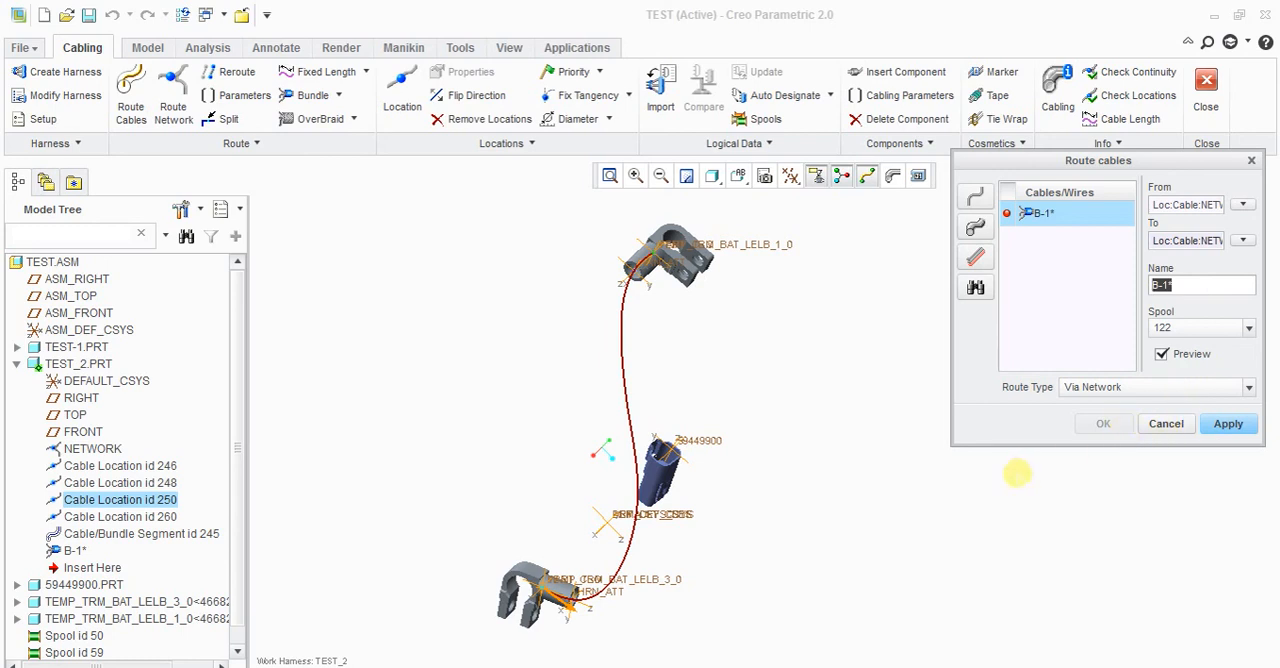
{"action": "left_click", "coordinate": [1215, 396]}
{"action": "left_click", "coordinate": [1202, 397]}
{"action": "left_click", "coordinate": [1200, 399]}
{"action": "left_click", "coordinate": [1128, 421]}
{"action": "left_click", "coordinate": [1160, 392]}
{"action": "left_click", "coordinate": [1152, 406]}
{"action": "left_click", "coordinate": [1155, 397]}
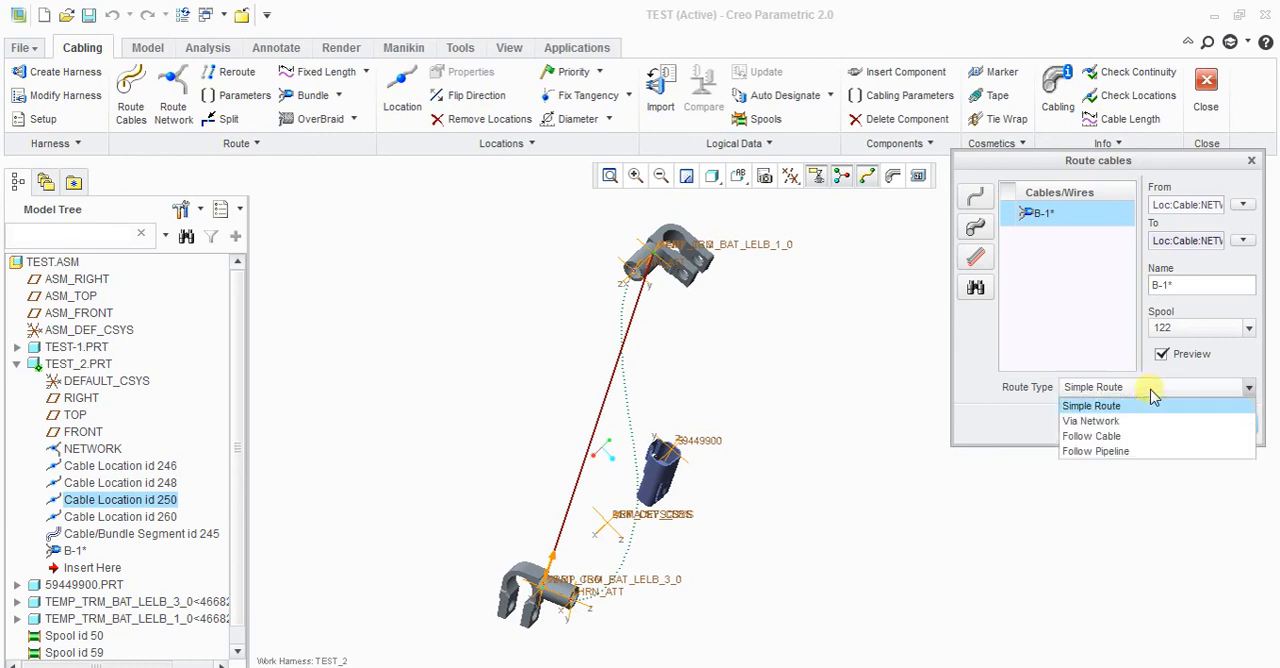
{"action": "left_click", "coordinate": [1125, 421]}
{"action": "left_click", "coordinate": [1176, 424]}
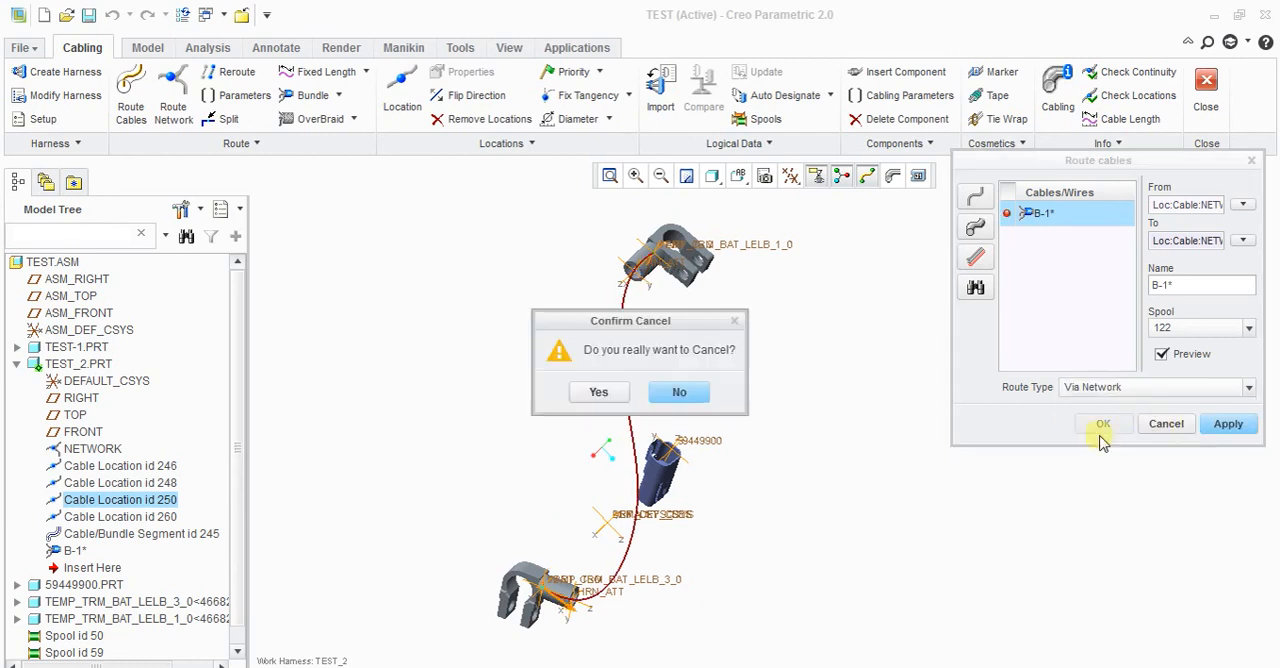
{"action": "key", "text": "Return"}
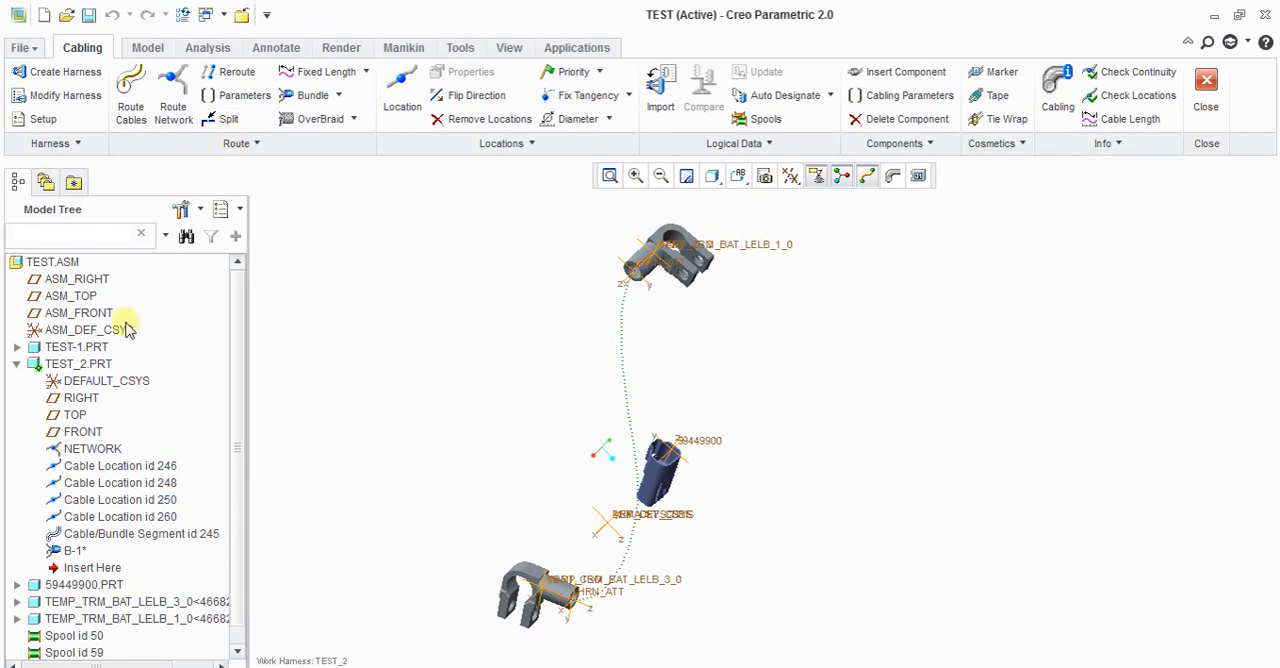
Step: Restart routing B-1 with locations allowed, from the network location in terminal TEMP_TRM_BAT_LELB_3_0 to the one in TEMP_TRM_BAT_LELB_1_0
{"action": "right_click", "coordinate": [65, 556]}
{"action": "left_click", "coordinate": [165, 568]}
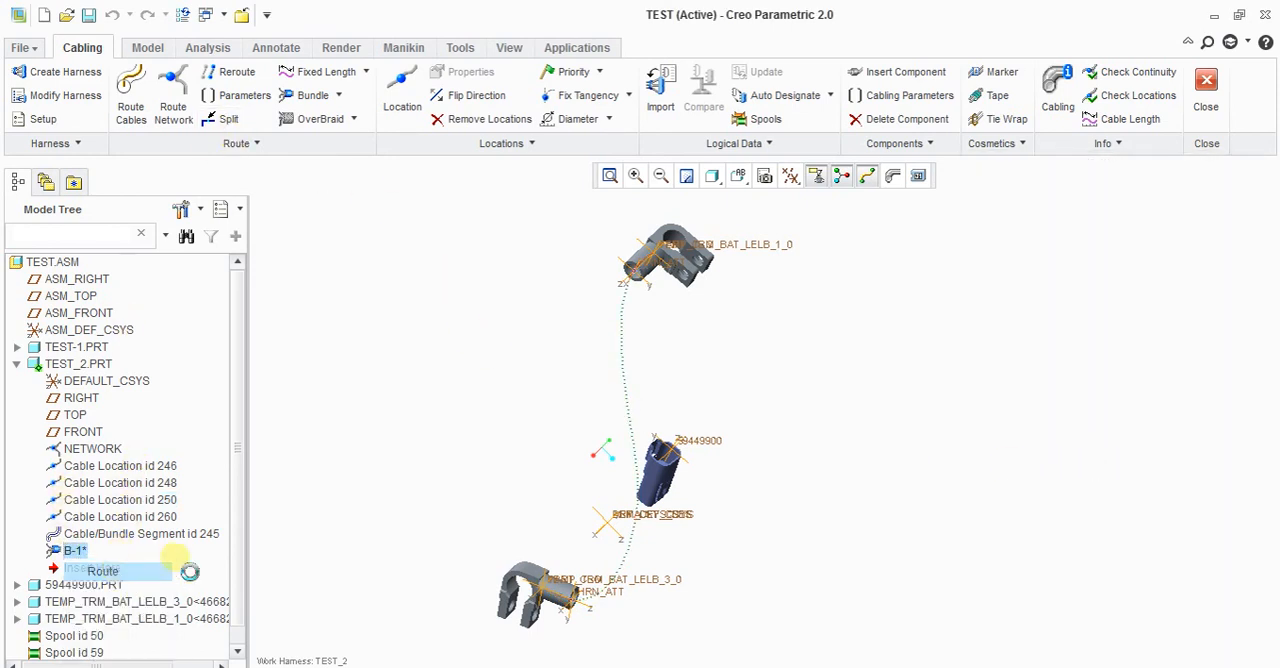
{"action": "right_click", "coordinate": [1176, 208]}
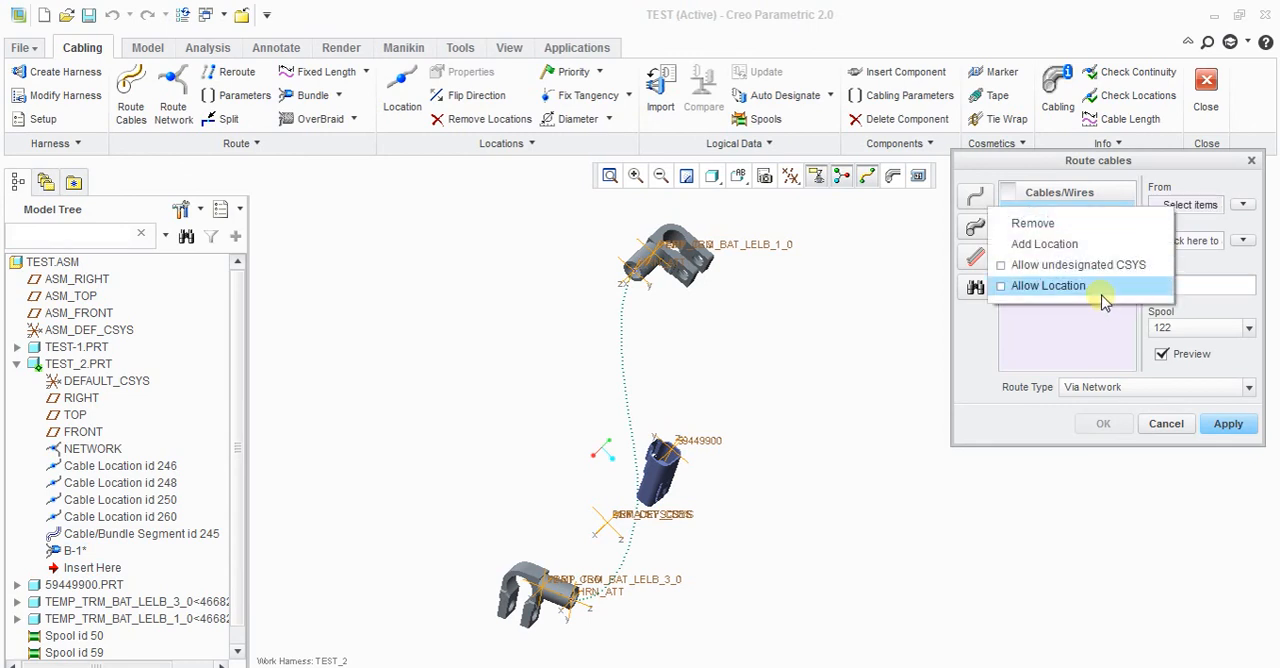
{"action": "left_click", "coordinate": [1103, 292]}
{"action": "scroll", "coordinate": [550, 585], "scroll_direction": "down", "scroll_amount": 4}
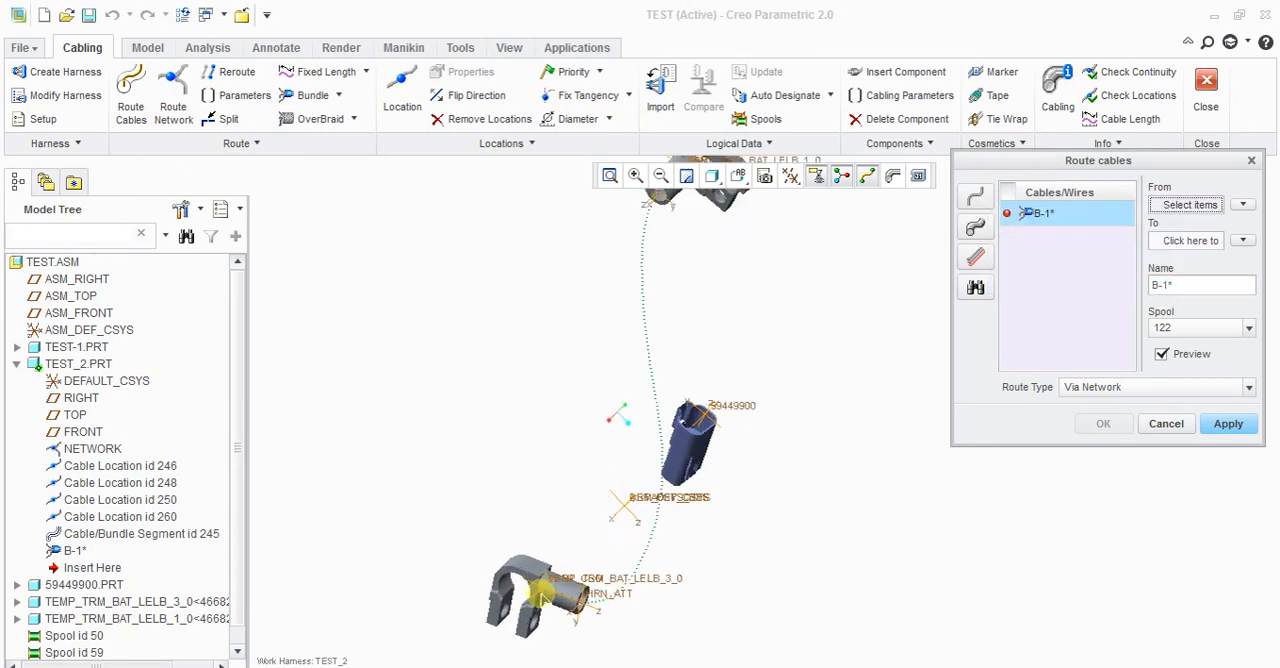
{"action": "left_click", "coordinate": [547, 597]}
{"action": "scroll", "coordinate": [477, 518], "scroll_direction": "up", "scroll_amount": 4}
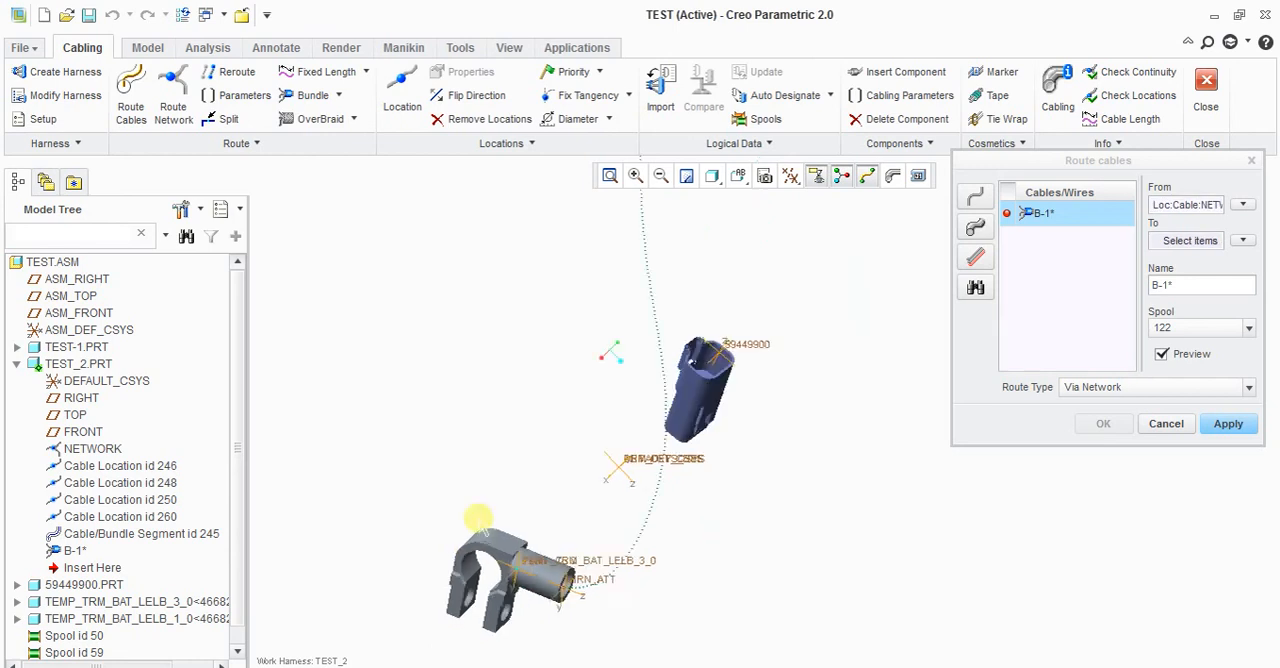
{"action": "left_click", "coordinate": [605, 222]}
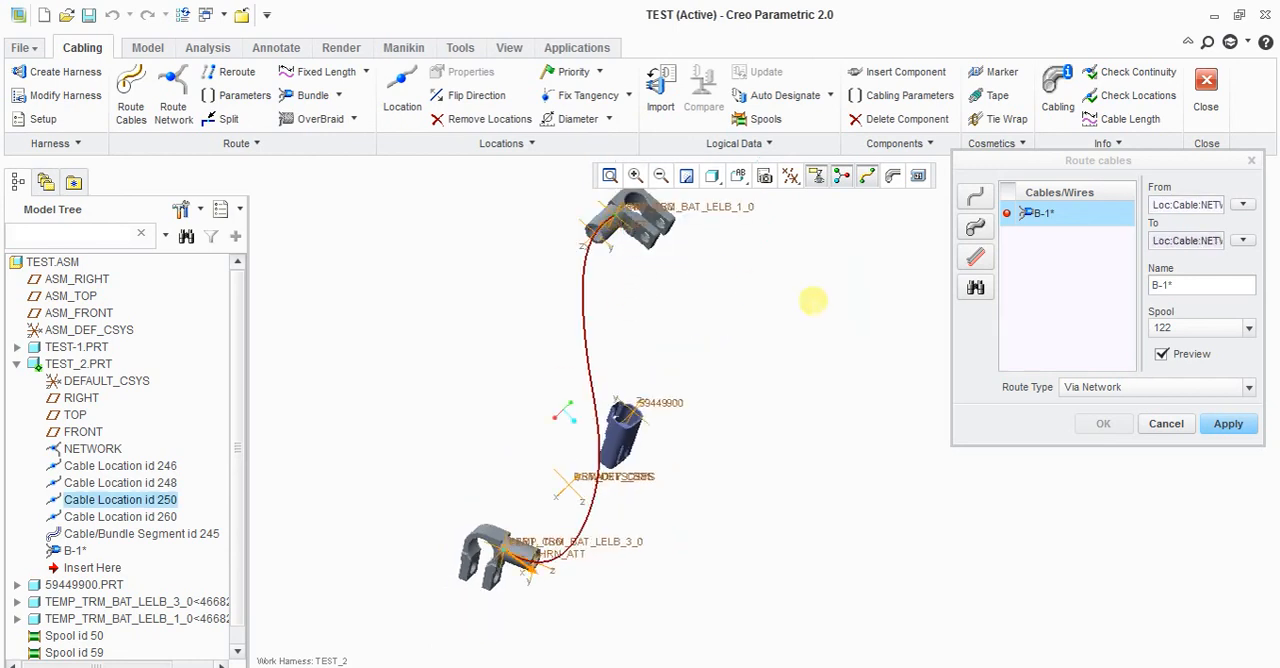
Step: Set B-1's route type to Simple Route and complete the routing
{"action": "left_click", "coordinate": [1204, 397]}
{"action": "left_click", "coordinate": [1040, 421]}
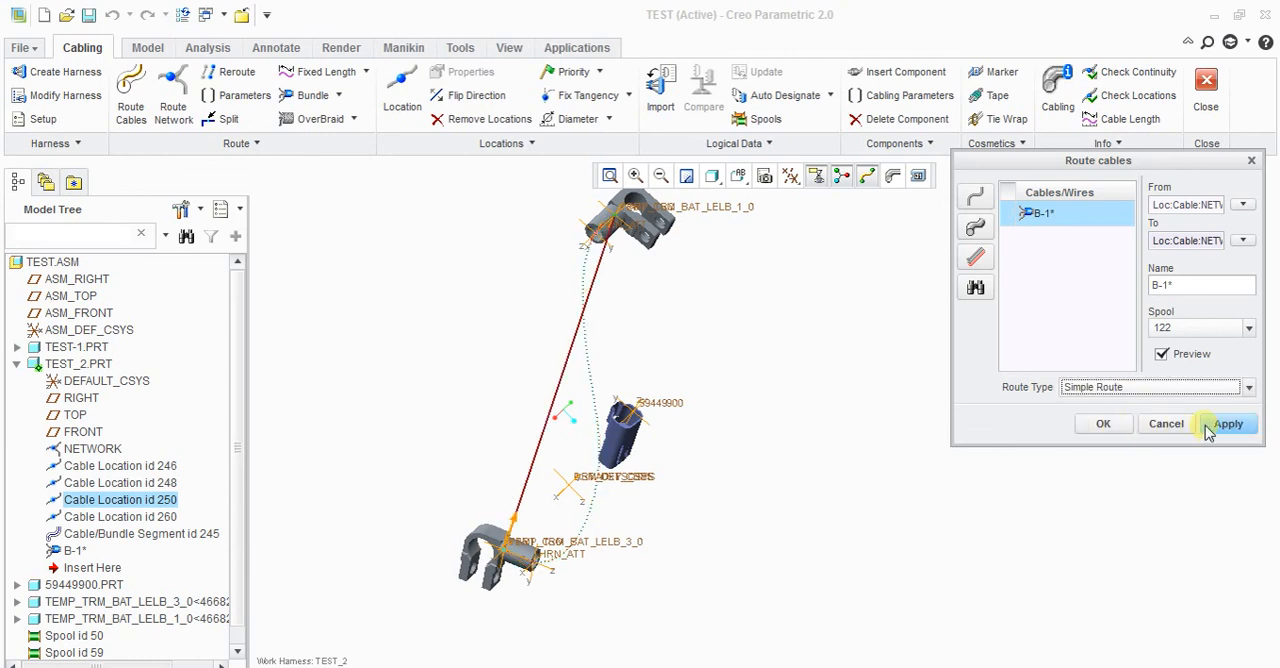
{"action": "left_click", "coordinate": [1103, 423]}
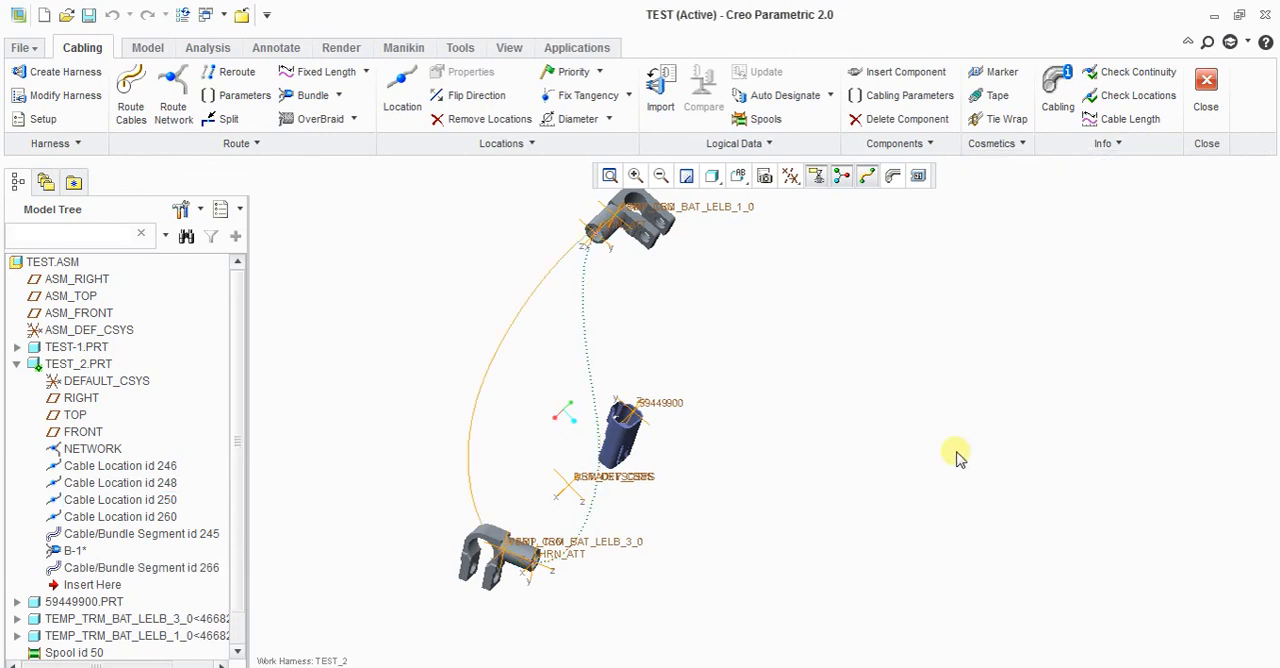